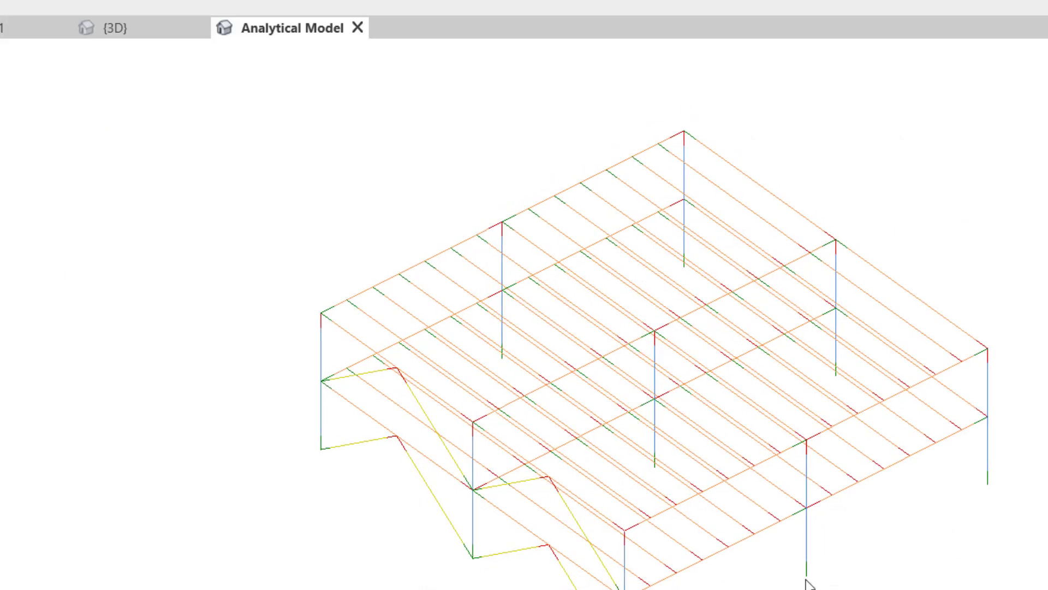
{"action": "middle_click_drag", "start_coordinate": [879, 549], "coordinate": [820, 550], "text": "shift"}
{"action": "middle_click_drag", "start_coordinate": [821, 551], "coordinate": [845, 517], "text": "shift"}
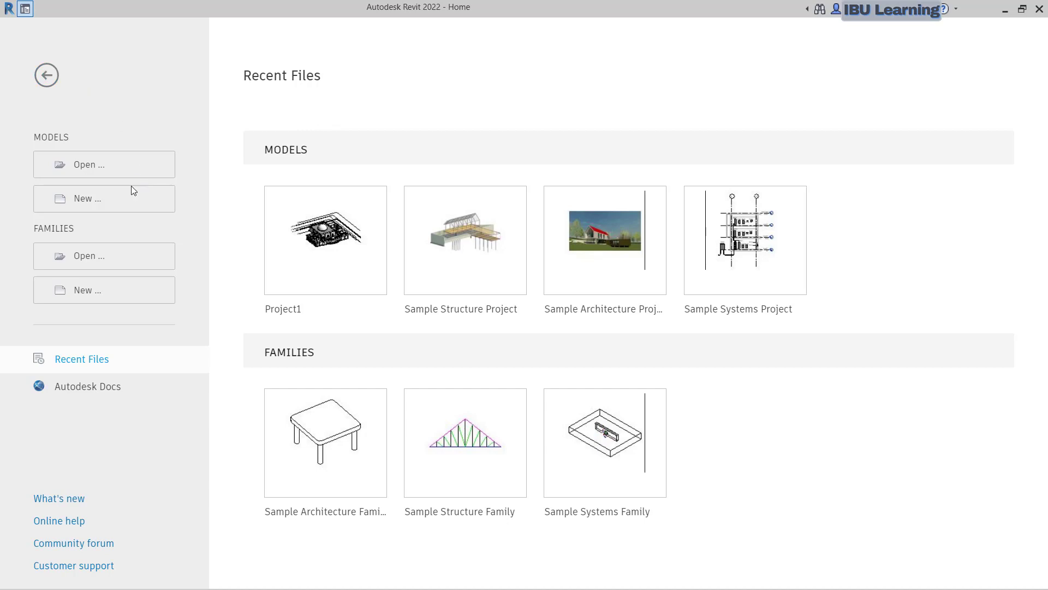
Create a new project based on the Structural Template.
{"action": "left_click", "coordinate": [90, 200]}
{"action": "left_click", "coordinate": [472, 213]}
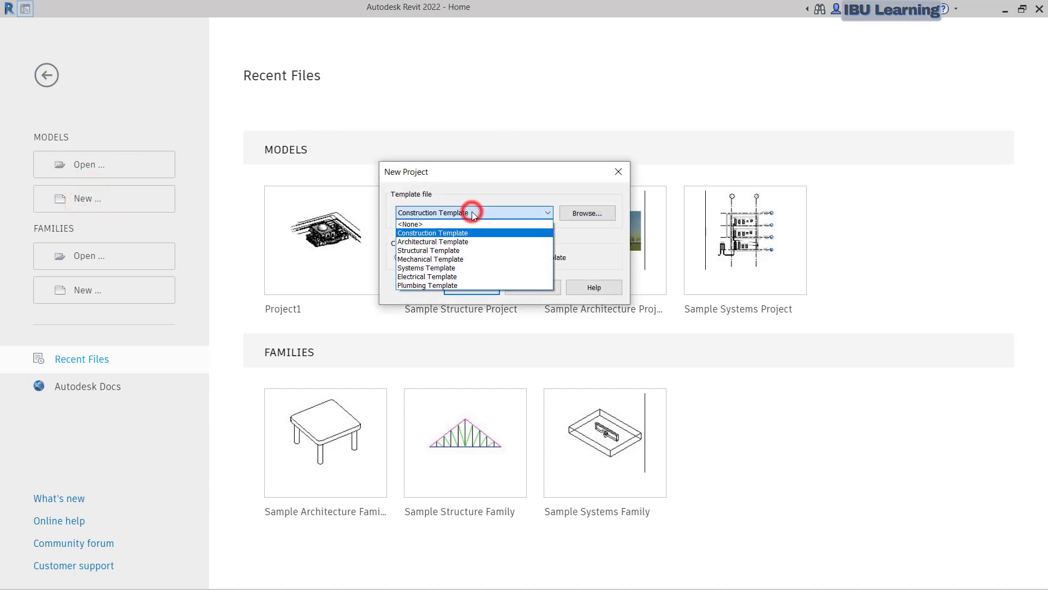
{"action": "left_click", "coordinate": [429, 252]}
{"action": "left_click", "coordinate": [477, 286]}
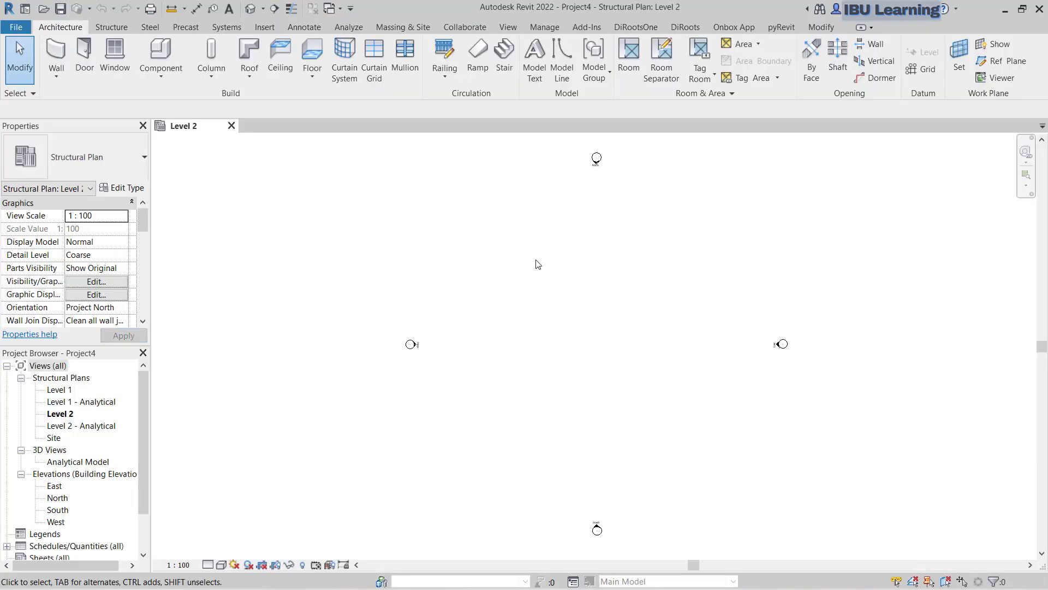
Open the Level 1 structural plan and draw a vertical grid line just inside the west elevation marker.
{"action": "middle_click_drag", "start_coordinate": [695, 333], "coordinate": [619, 346]}
{"action": "scroll", "coordinate": [490, 294], "scroll_direction": "down", "scroll_amount": 1}
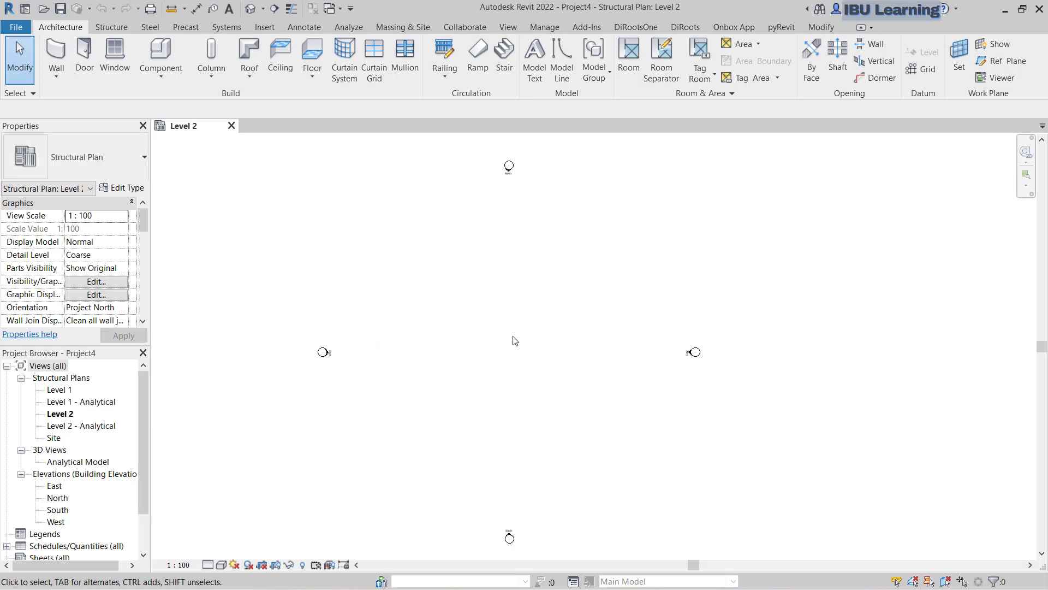
{"action": "double_click", "coordinate": [60, 391]}
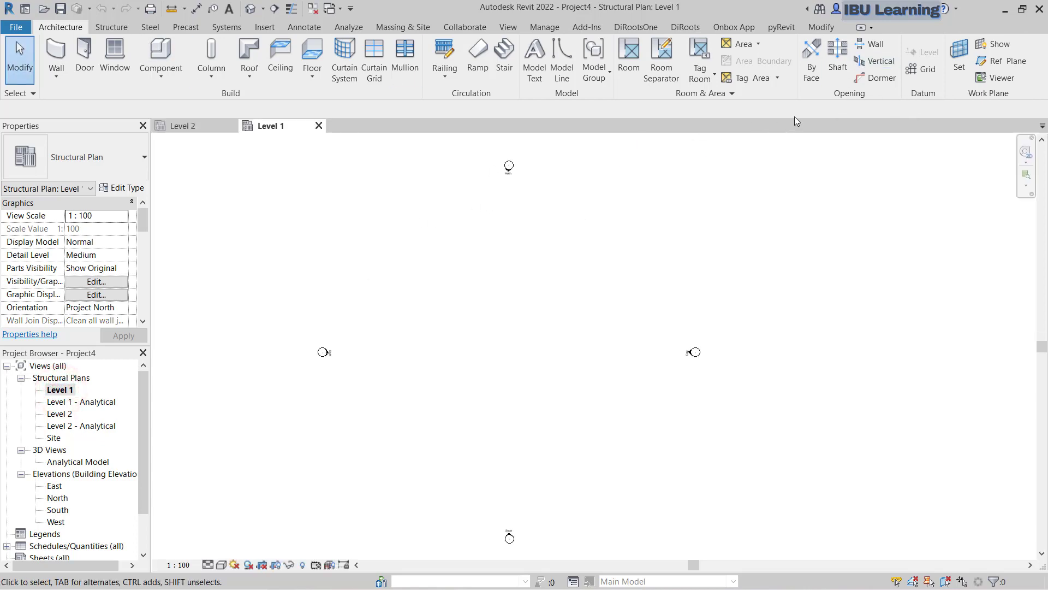
{"action": "left_click", "coordinate": [928, 70]}
{"action": "left_click", "coordinate": [409, 457]}
{"action": "left_click", "coordinate": [409, 224]}
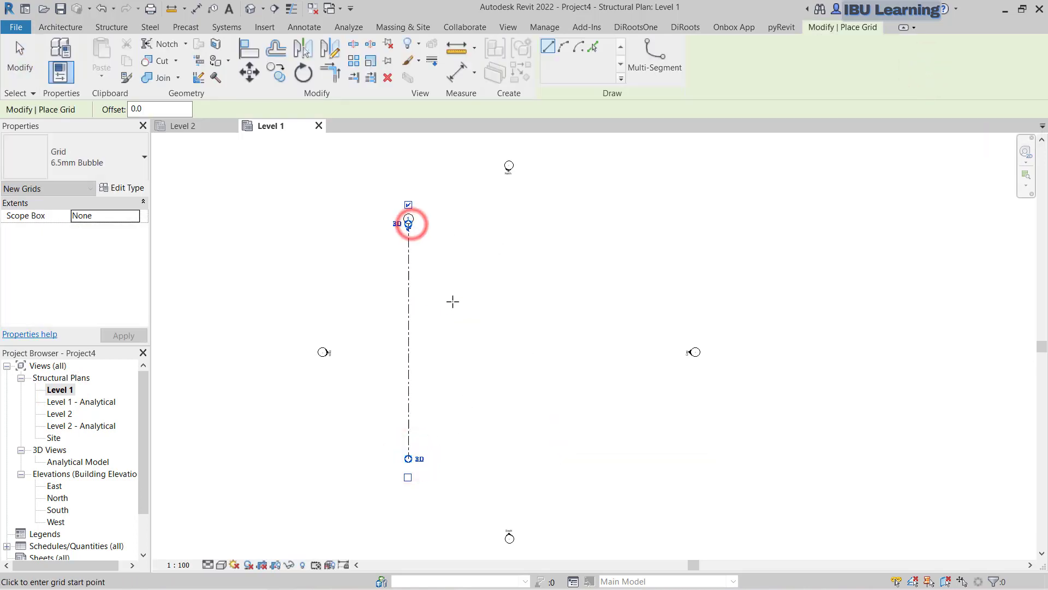
{"action": "key", "text": "Escape"}
{"action": "key", "text": "Escape"}
Copy vertical grid 1 to the right at a distance of 5000.
{"action": "left_click", "coordinate": [413, 269]}
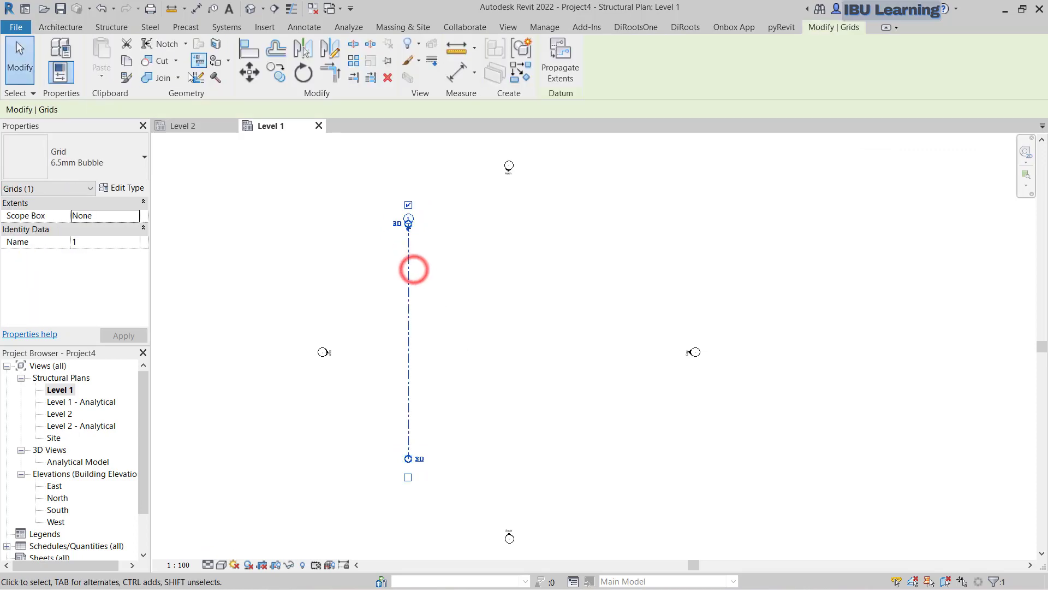
{"action": "left_click", "coordinate": [277, 71]}
{"action": "left_click", "coordinate": [410, 274]}
{"action": "type", "text": "5000"}
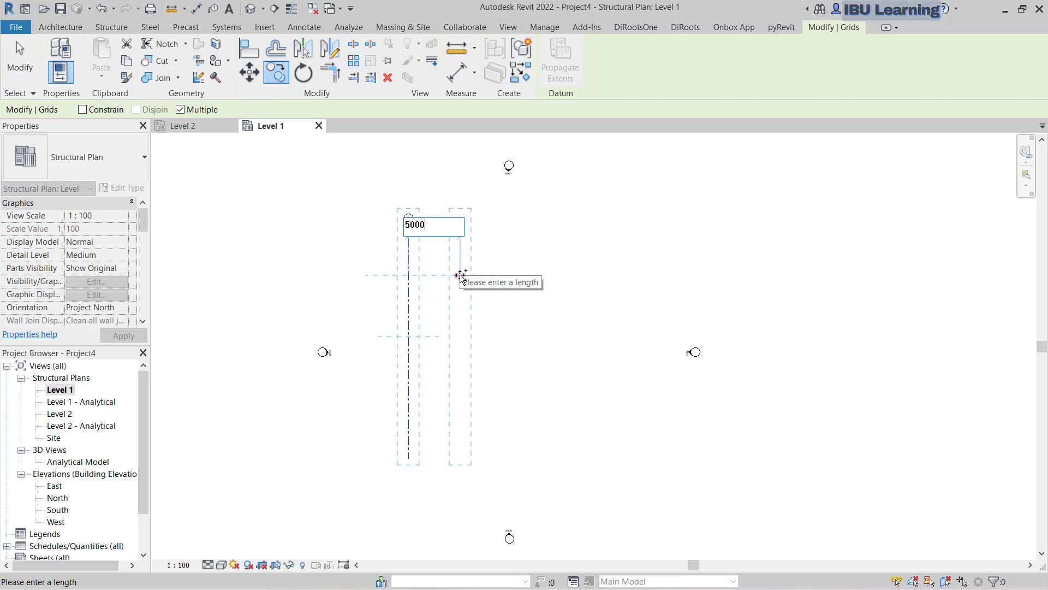
{"action": "key", "text": "Return"}
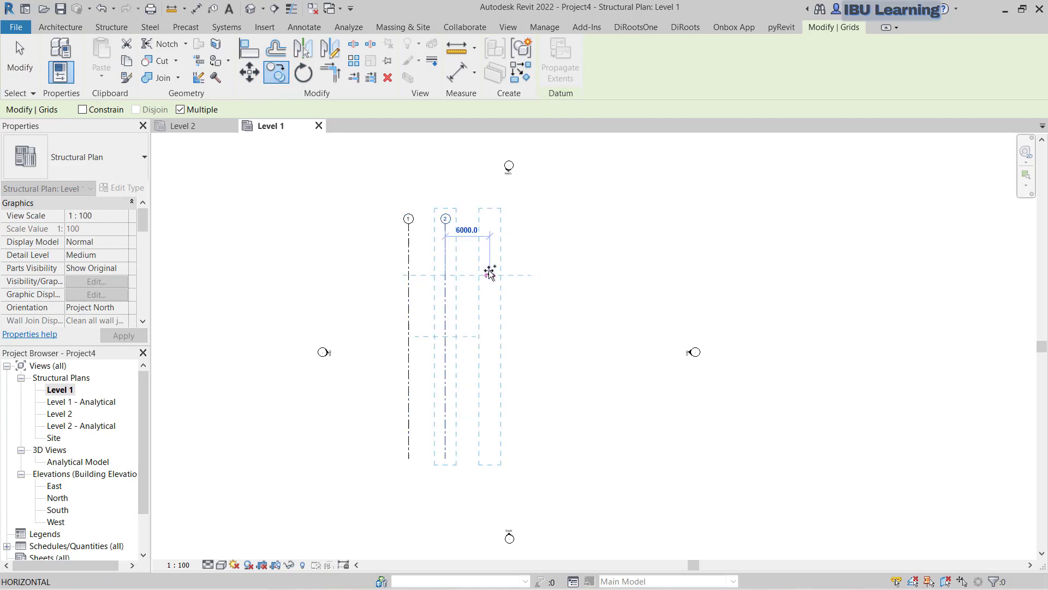
{"action": "key", "text": "Escape"}
{"action": "key", "text": "Escape"}
Copy grid 2 twice to the right at the grid 1–2 spacing to make vertical grids 3 and 4.
{"action": "scroll", "coordinate": [431, 233], "scroll_direction": "up", "scroll_amount": 3}
{"action": "left_click", "coordinate": [459, 255]}
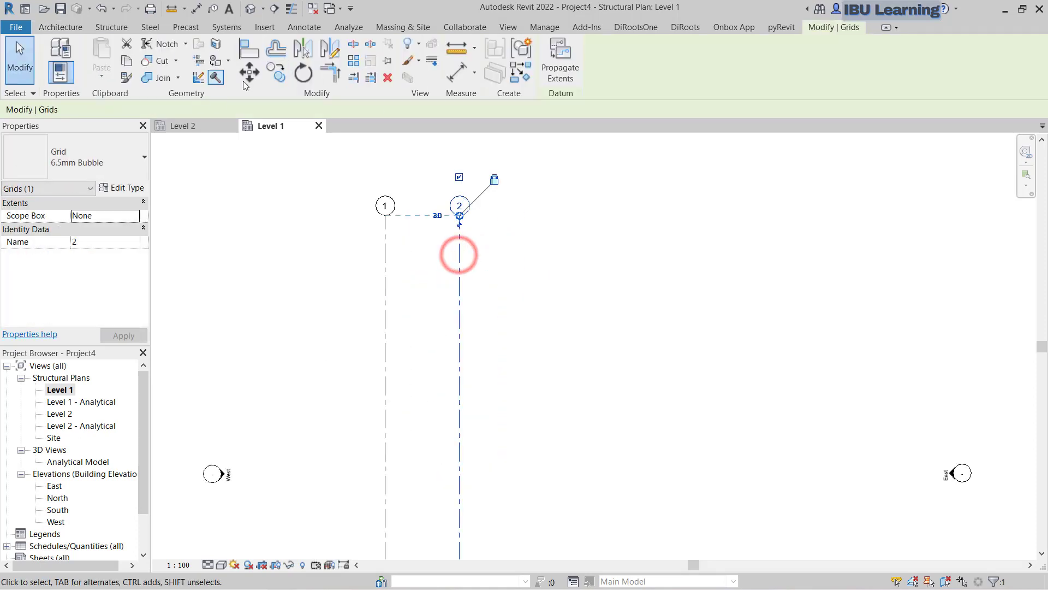
{"action": "left_click", "coordinate": [278, 72]}
{"action": "left_click", "coordinate": [386, 256]}
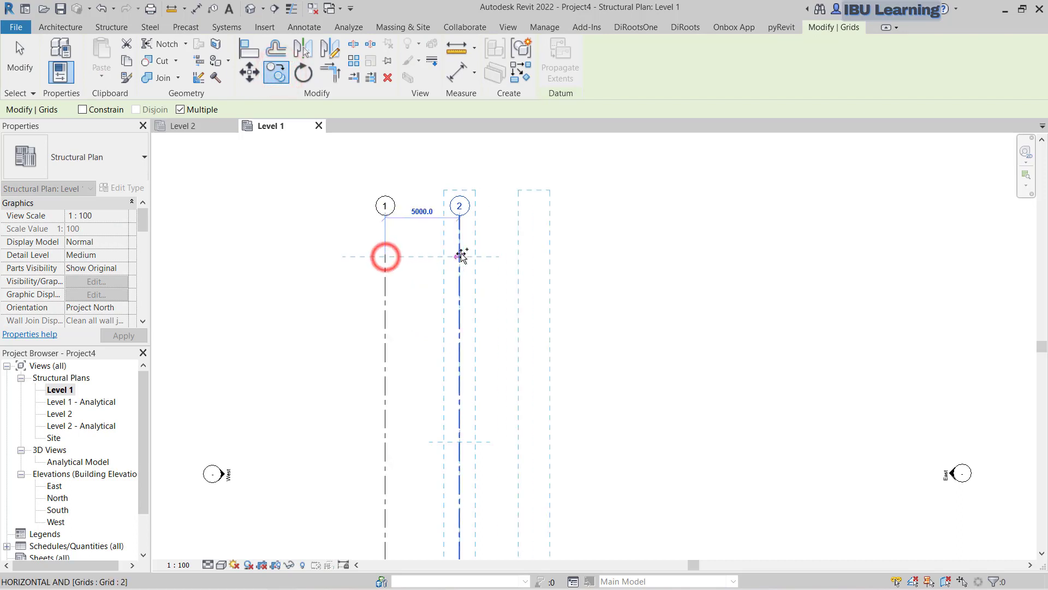
{"action": "left_click", "coordinate": [460, 255]}
{"action": "left_click", "coordinate": [534, 257]}
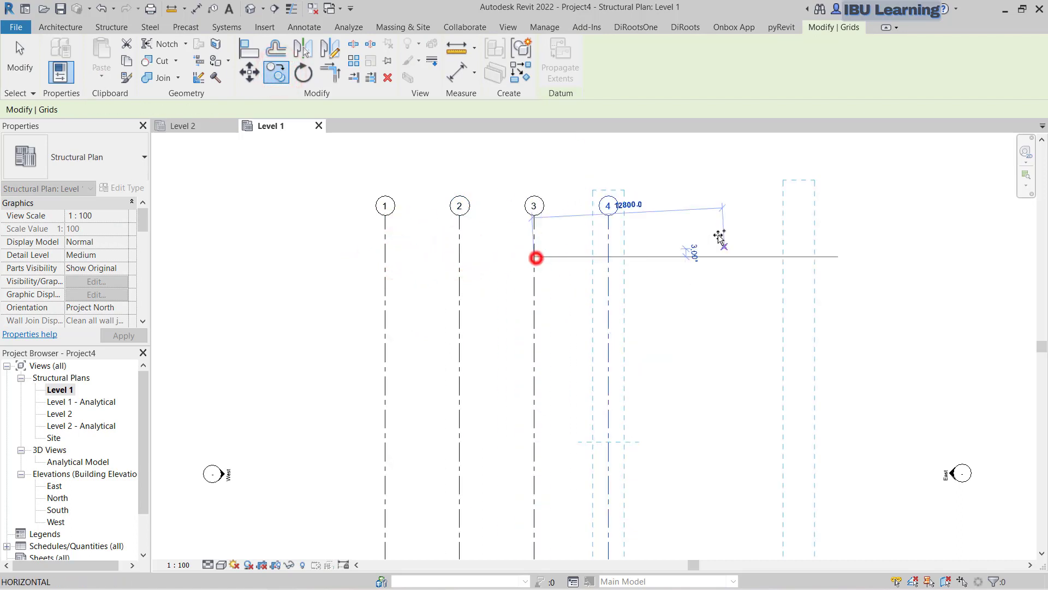
{"action": "key", "text": "Escape"}
{"action": "scroll", "coordinate": [683, 251], "scroll_direction": "down", "scroll_amount": 2}
{"action": "key", "text": "Escape"}
{"action": "middle_click_drag", "start_coordinate": [669, 363], "coordinate": [642, 319]}
{"action": "scroll", "coordinate": [639, 318], "scroll_direction": "down", "scroll_amount": 1}
{"action": "left_click_drag", "start_coordinate": [660, 249], "coordinate": [425, 309]}
{"action": "key", "text": "Escape"}
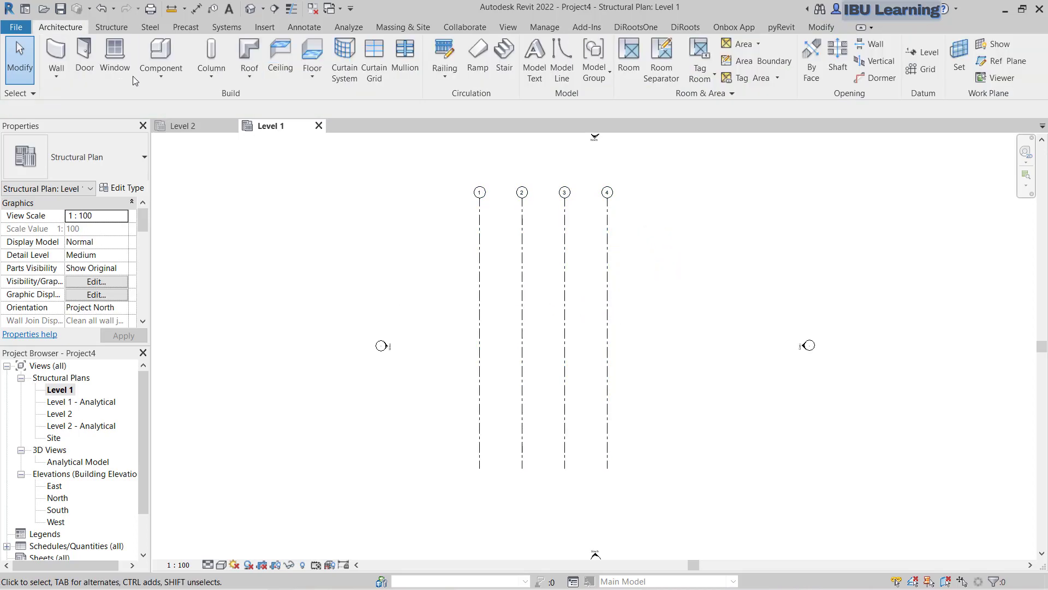
Draw a horizontal grid line across all four vertical grids just below their bubbles, with its bubble on the west side.
{"action": "left_click", "coordinate": [919, 69]}
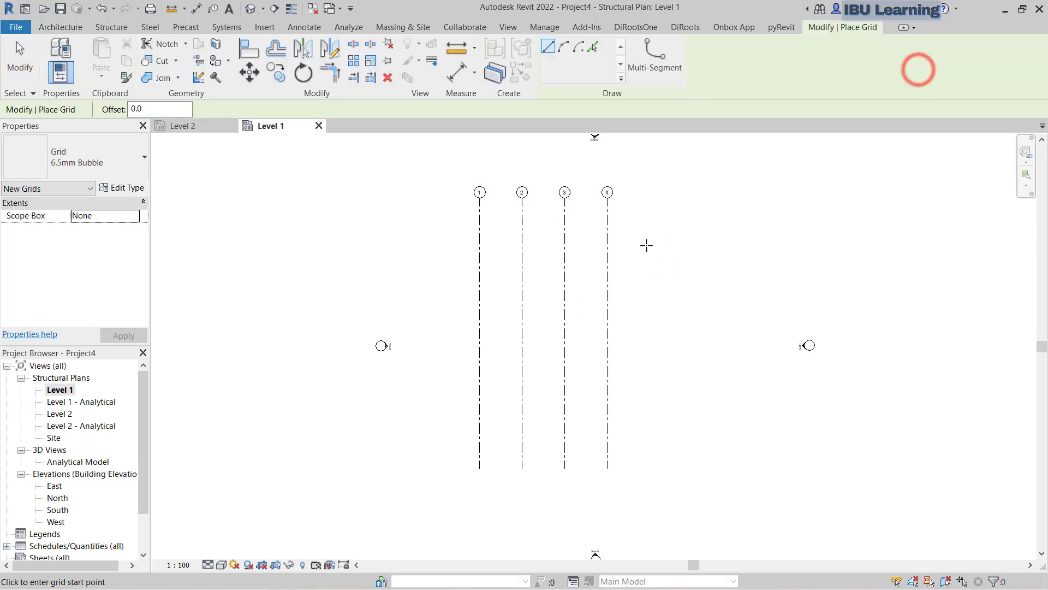
{"action": "left_click", "coordinate": [642, 225]}
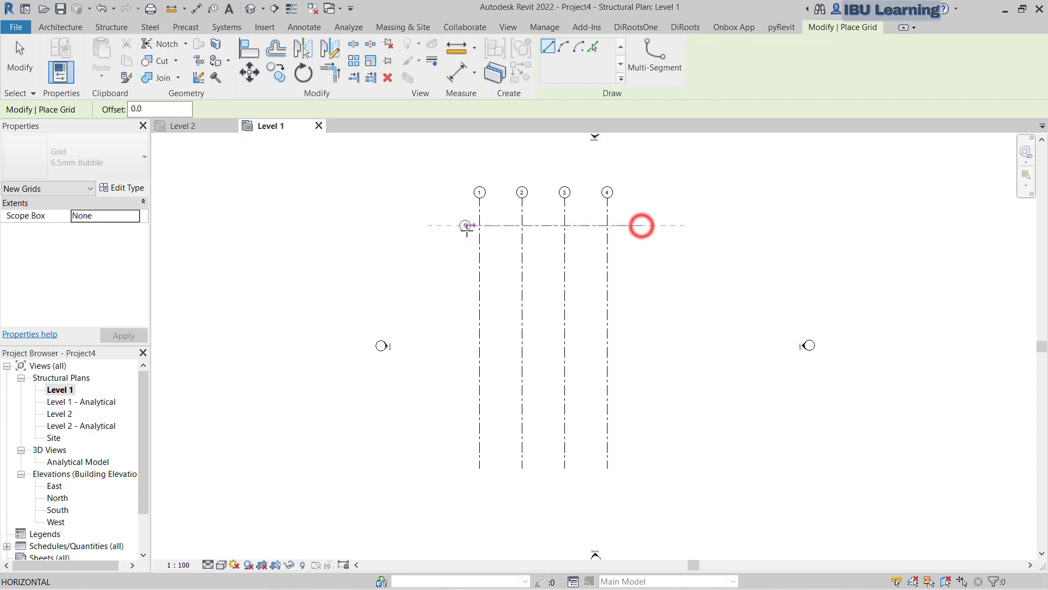
{"action": "scroll", "coordinate": [449, 226], "scroll_direction": "up", "scroll_amount": 2}
{"action": "left_click", "coordinate": [429, 224]}
{"action": "key", "text": "Escape"}
{"action": "key", "text": "Escape"}
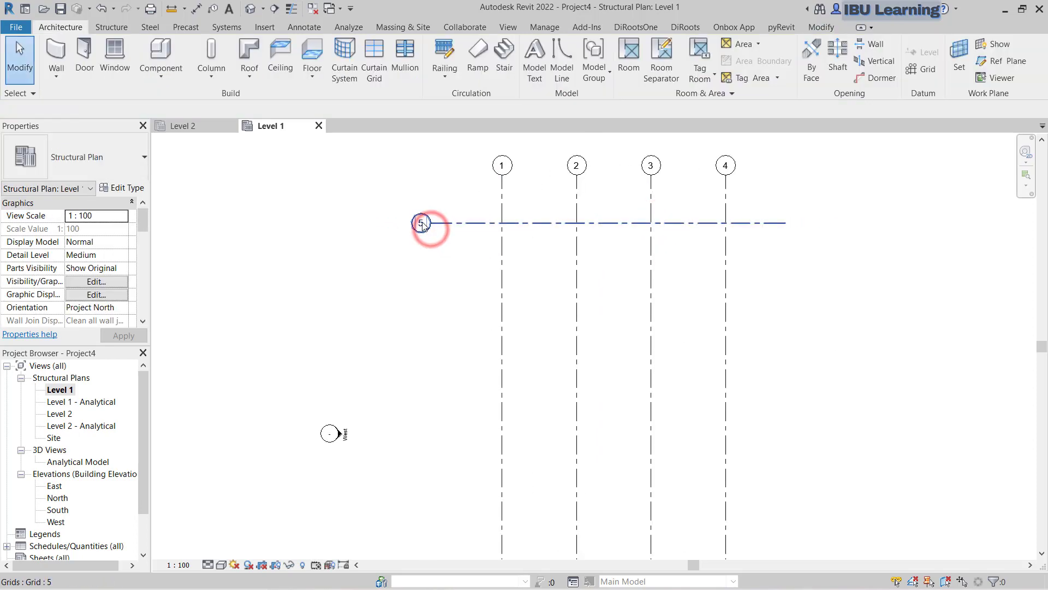
Rename the horizontal grid as A.
{"action": "left_click", "coordinate": [422, 224]}
{"action": "left_click", "coordinate": [421, 224]}
{"action": "type", "text": "a"}
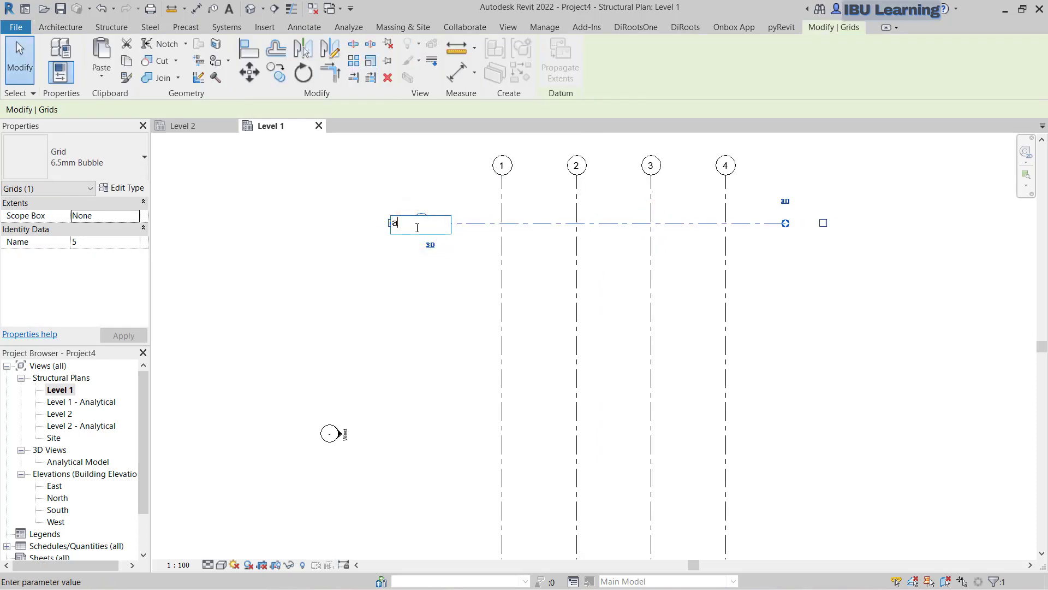
{"action": "left_click", "coordinate": [435, 285]}
{"action": "left_click", "coordinate": [435, 286]}
Copy grid A downward by 10000 to make horizontal grid B.
{"action": "left_click", "coordinate": [545, 223]}
{"action": "left_click", "coordinate": [276, 72]}
{"action": "left_click", "coordinate": [451, 222]}
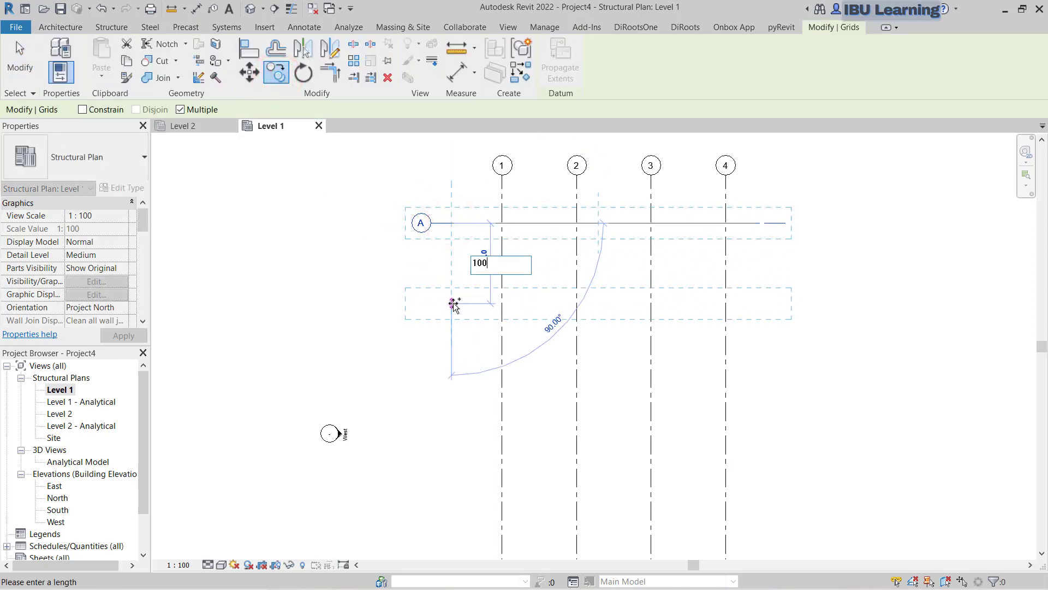
{"action": "key", "text": "Return"}
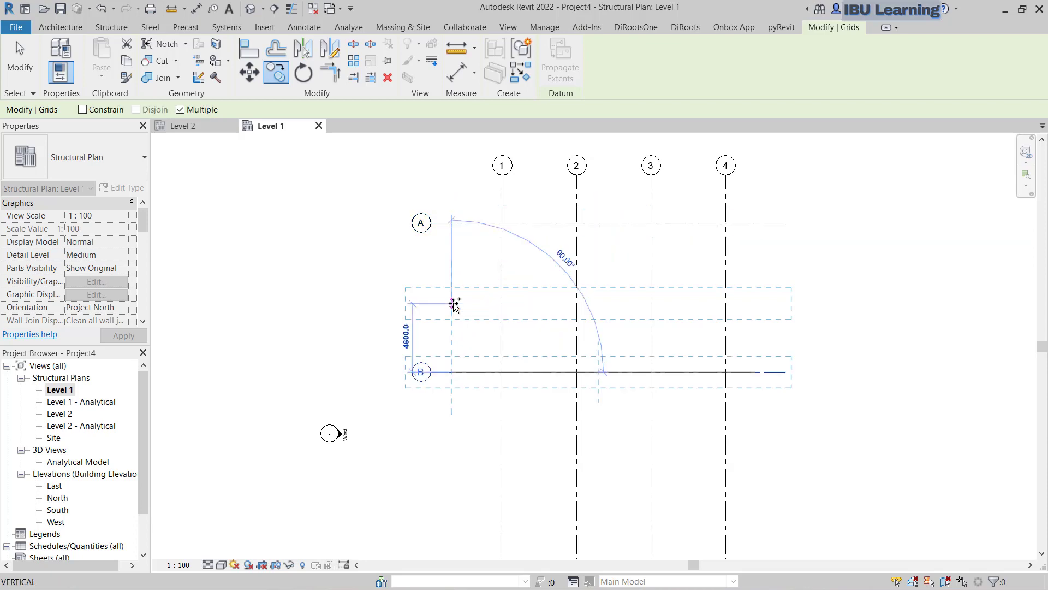
{"action": "key", "text": "Escape"}
{"action": "key", "text": "Escape"}
Copy grid B downward by the spacing between grids A and B to make grid C.
{"action": "left_click", "coordinate": [468, 360]}
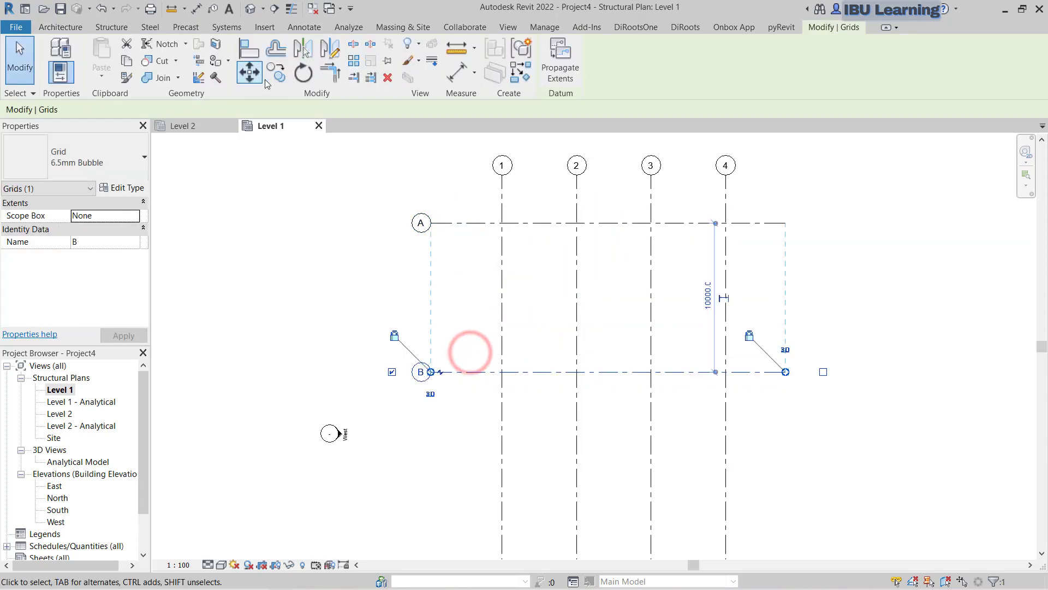
{"action": "left_click", "coordinate": [277, 71]}
{"action": "left_click", "coordinate": [454, 224]}
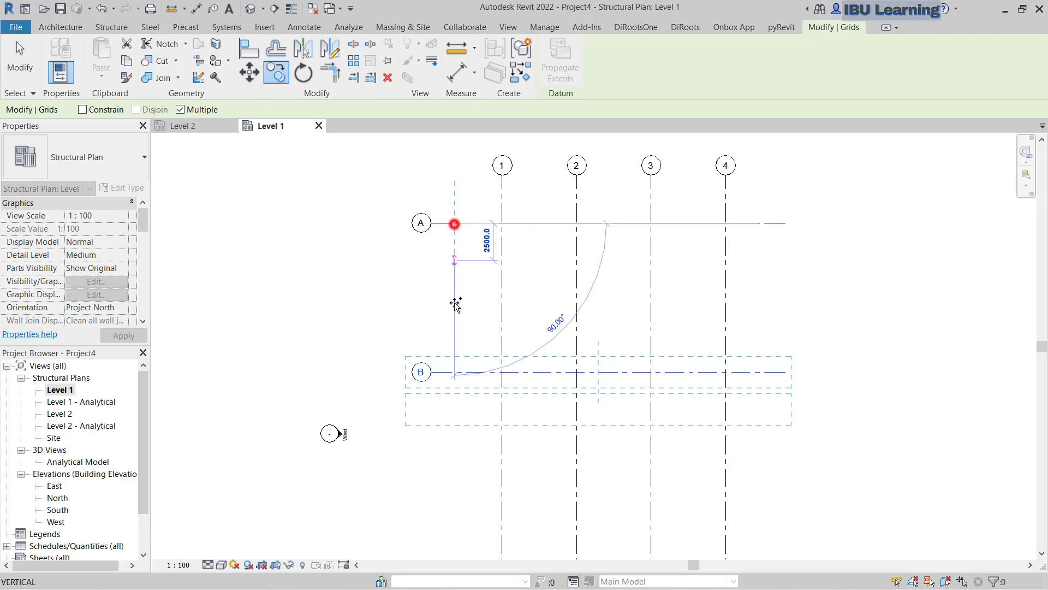
{"action": "left_click", "coordinate": [452, 371]}
{"action": "key", "text": "Escape"}
{"action": "key", "text": "Escape"}
{"action": "key", "text": "z"}
{"action": "key", "text": "f"}
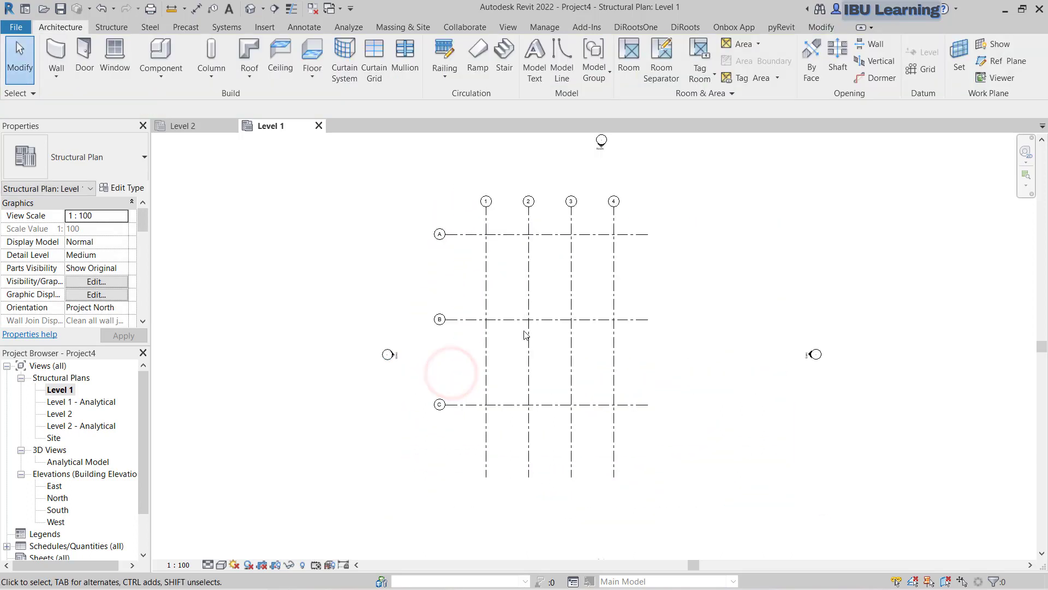
Move vertical grids 3 and 4 together about 8400 to the right.
{"action": "scroll", "coordinate": [537, 251], "scroll_direction": "up", "scroll_amount": 2}
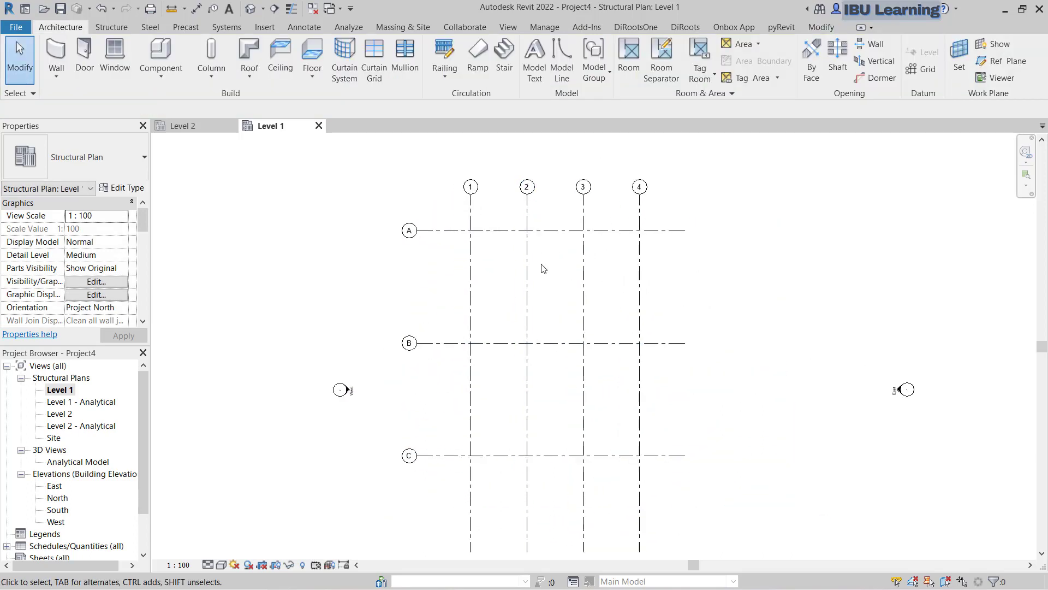
{"action": "left_click_drag", "start_coordinate": [712, 263], "coordinate": [551, 295]}
{"action": "scroll", "coordinate": [575, 246], "scroll_direction": "up", "scroll_amount": 2}
{"action": "left_click_drag", "start_coordinate": [712, 267], "coordinate": [537, 321]}
{"action": "left_click", "coordinate": [249, 71]}
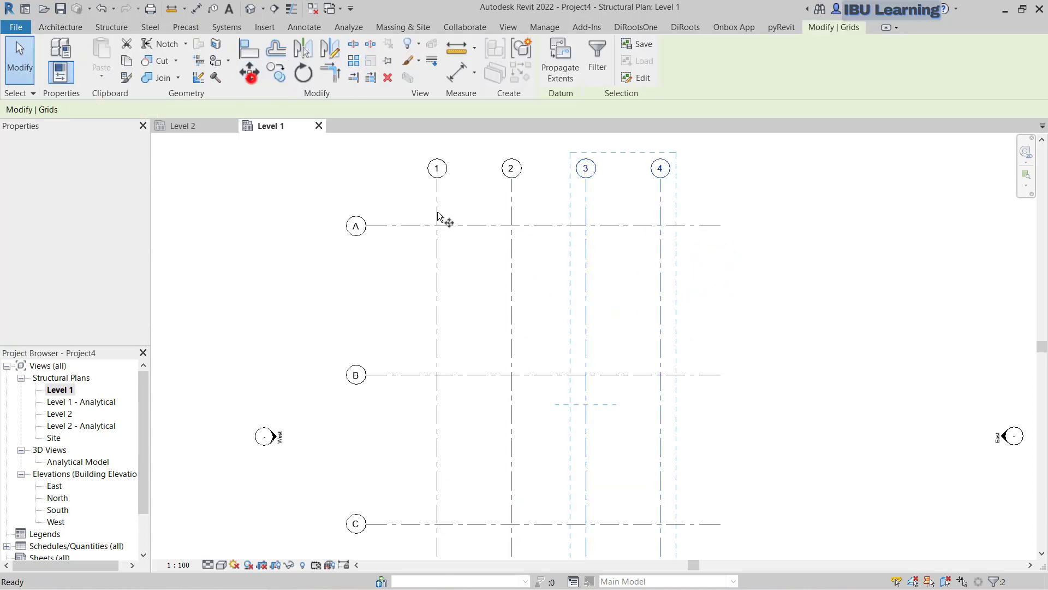
{"action": "left_click", "coordinate": [687, 273]}
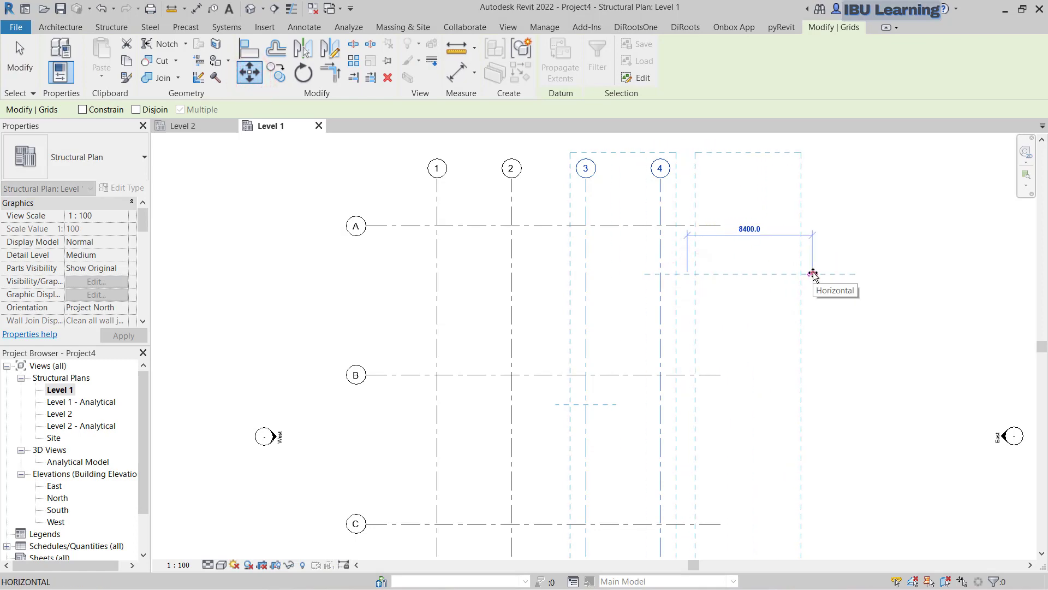
{"action": "left_click", "coordinate": [813, 273]}
{"action": "key", "text": "Escape"}
Set the spacing between grids 1 and 2 to 10000 by repositioning grid 2.
{"action": "left_click", "coordinate": [506, 281]}
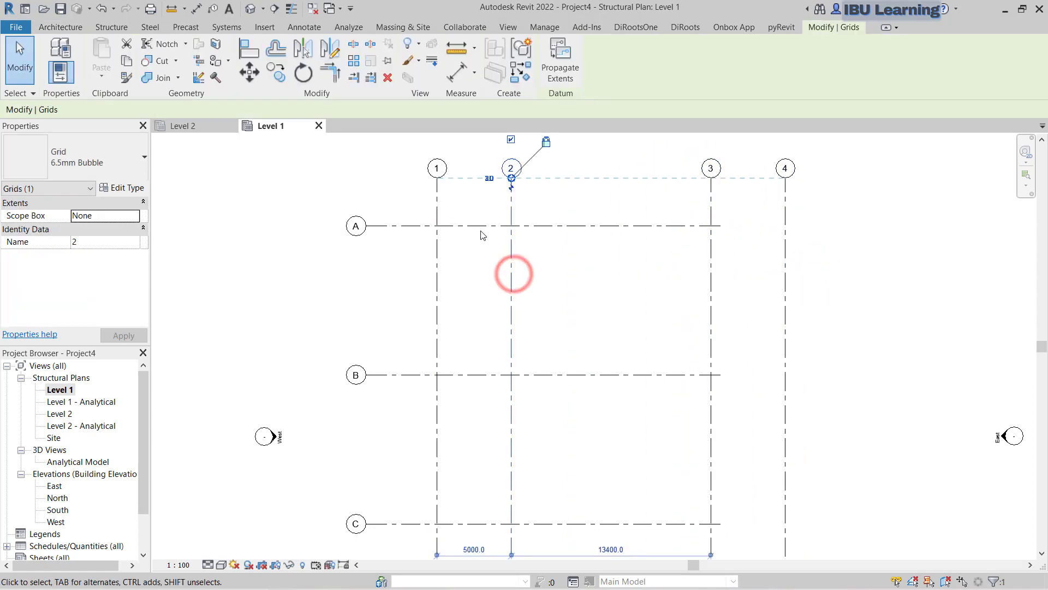
{"action": "middle_click_drag", "start_coordinate": [482, 550], "coordinate": [475, 490]}
{"action": "left_click", "coordinate": [475, 490]}
{"action": "type", "text": "1000"}
{"action": "key", "text": "Return"}
Set the spacing between grids 2 and 3 to 10000 by repositioning grid 3.
{"action": "middle_click_drag", "start_coordinate": [599, 338], "coordinate": [573, 426]}
{"action": "key", "text": "Escape"}
{"action": "left_click", "coordinate": [664, 341]}
{"action": "scroll", "coordinate": [546, 276], "scroll_direction": "down", "scroll_amount": 2}
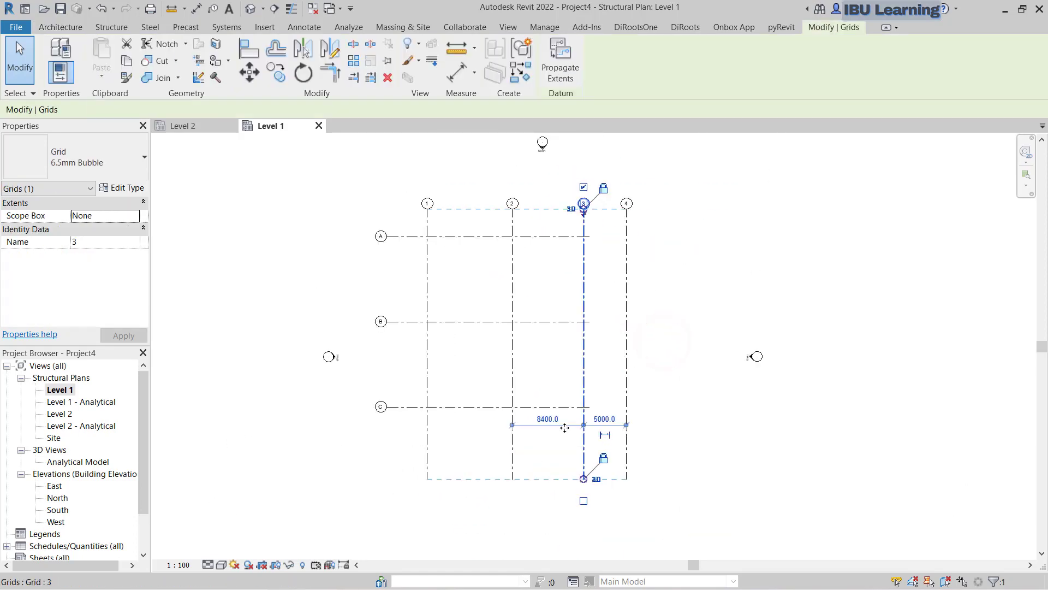
{"action": "scroll", "coordinate": [550, 428], "scroll_direction": "up", "scroll_amount": 2}
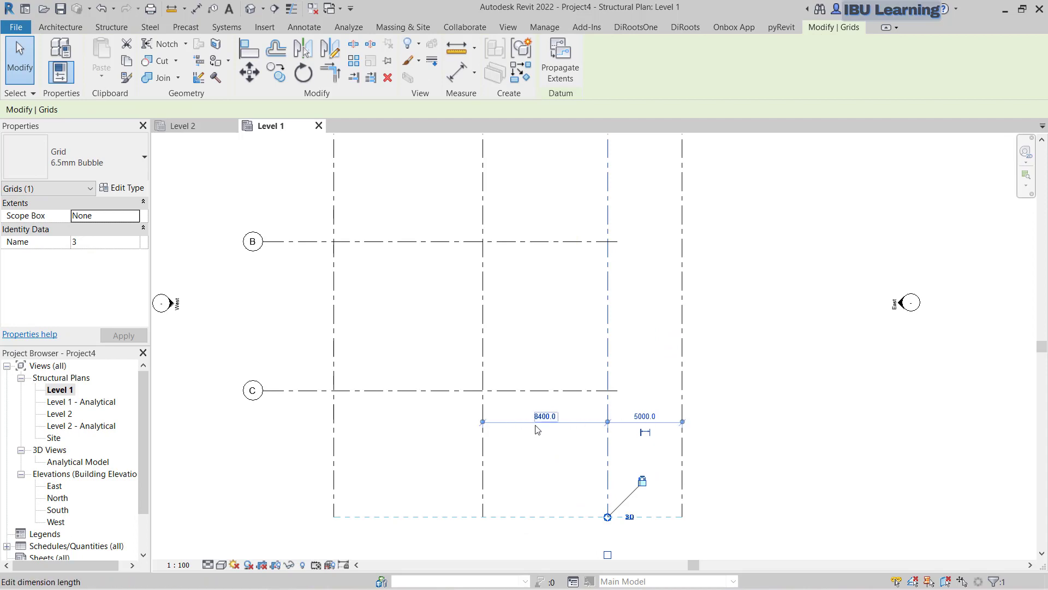
{"action": "left_click", "coordinate": [544, 417]}
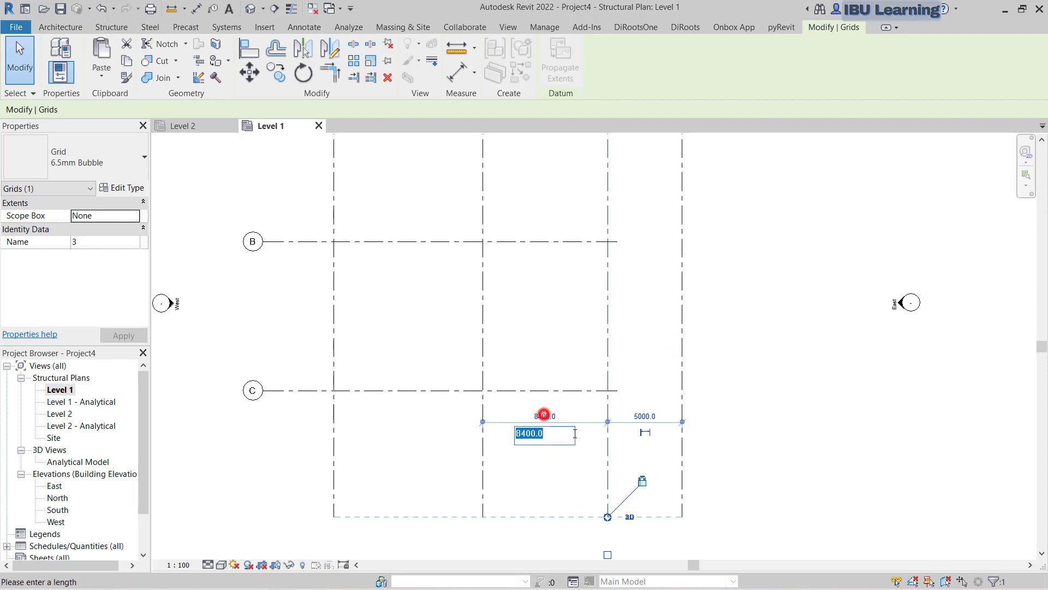
{"action": "type", "text": "10"}
{"action": "key", "text": "Return"}
{"action": "scroll", "coordinate": [649, 371], "scroll_direction": "down", "scroll_amount": 2}
{"action": "key", "text": "Escape"}
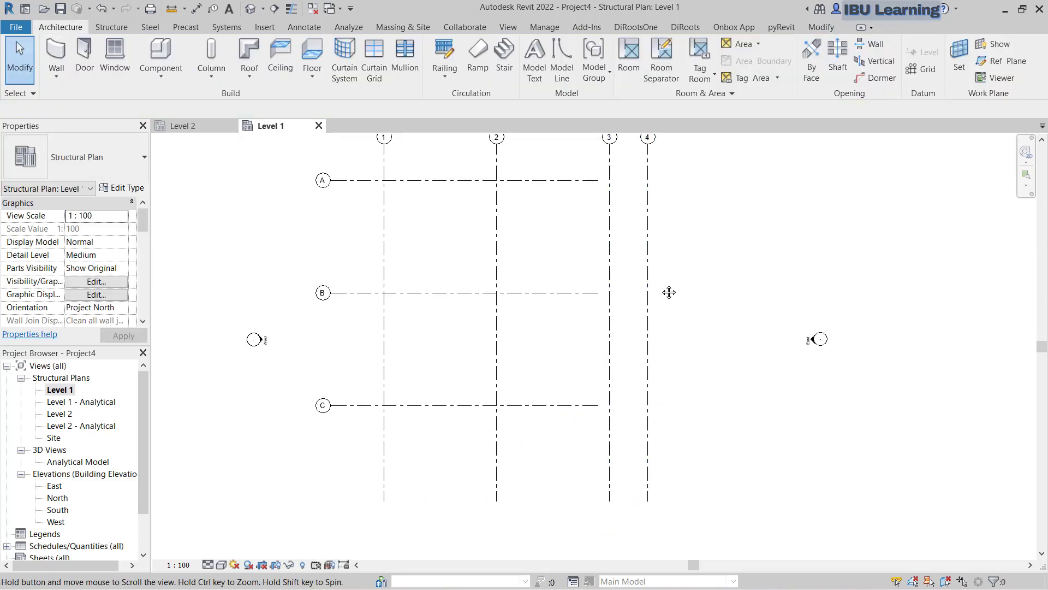
Delete grid 4 and extend the east ends of horizontal grids A, B and C past grid 3.
{"action": "left_click", "coordinate": [649, 282]}
{"action": "key", "text": "Delete"}
{"action": "left_click", "coordinate": [579, 240]}
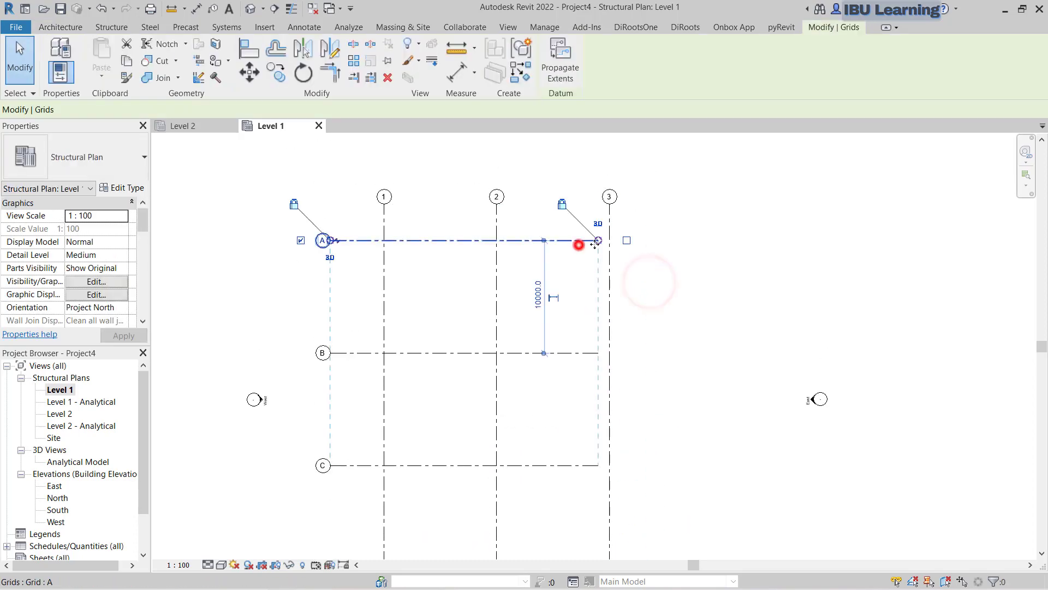
{"action": "left_click_drag", "start_coordinate": [599, 241], "coordinate": [641, 241]}
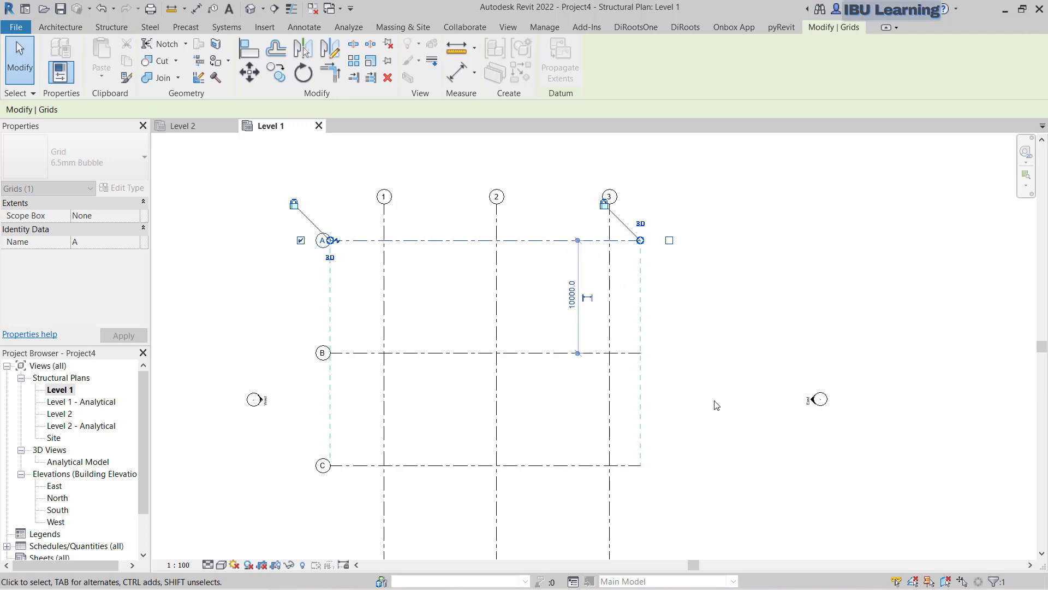
{"action": "middle_click_drag", "start_coordinate": [688, 490], "coordinate": [695, 376]}
{"action": "key", "text": "Escape"}
Shorten the lower ends of vertical grids 1, 2 and 3 so they finish just below grid C.
{"action": "left_click", "coordinate": [619, 420]}
{"action": "left_click_drag", "start_coordinate": [618, 450], "coordinate": [617, 395]}
{"action": "key", "text": "Escape"}
Nudge all six grids to the right to centre them between the west and east elevation markers.
{"action": "scroll", "coordinate": [638, 426], "scroll_direction": "down", "scroll_amount": 5}
{"action": "scroll", "coordinate": [531, 285], "scroll_direction": "up", "scroll_amount": 3}
{"action": "middle_click_drag", "start_coordinate": [650, 348], "coordinate": [645, 358]}
{"action": "left_click_drag", "start_coordinate": [713, 260], "coordinate": [475, 474]}
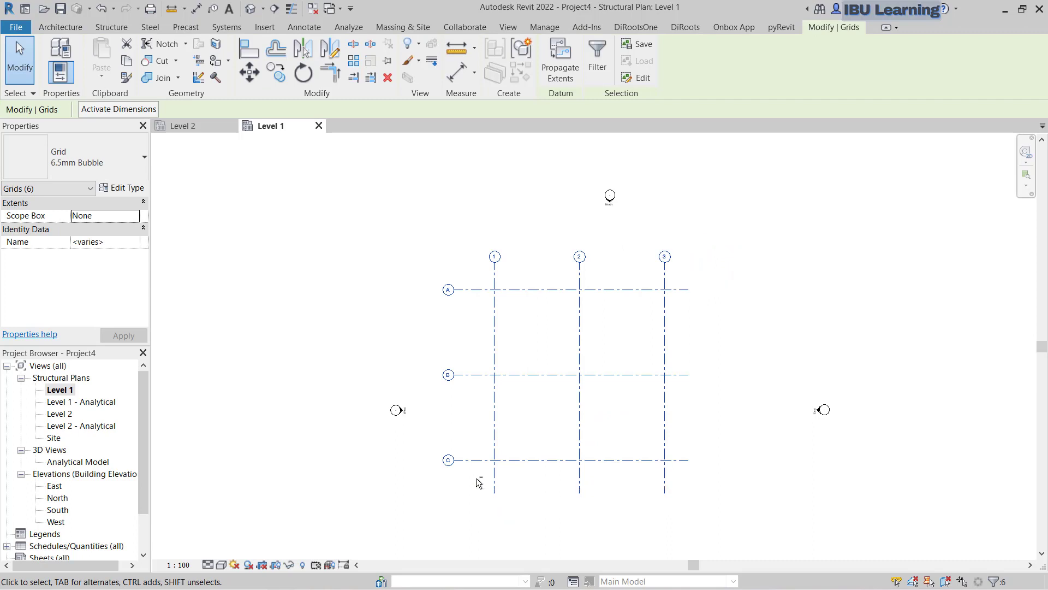
{"action": "key", "text": "Right"}
{"action": "key", "text": "Right"}
{"action": "left_click", "coordinate": [759, 320]}
{"action": "scroll", "coordinate": [297, 228], "scroll_direction": "down", "scroll_amount": 2}
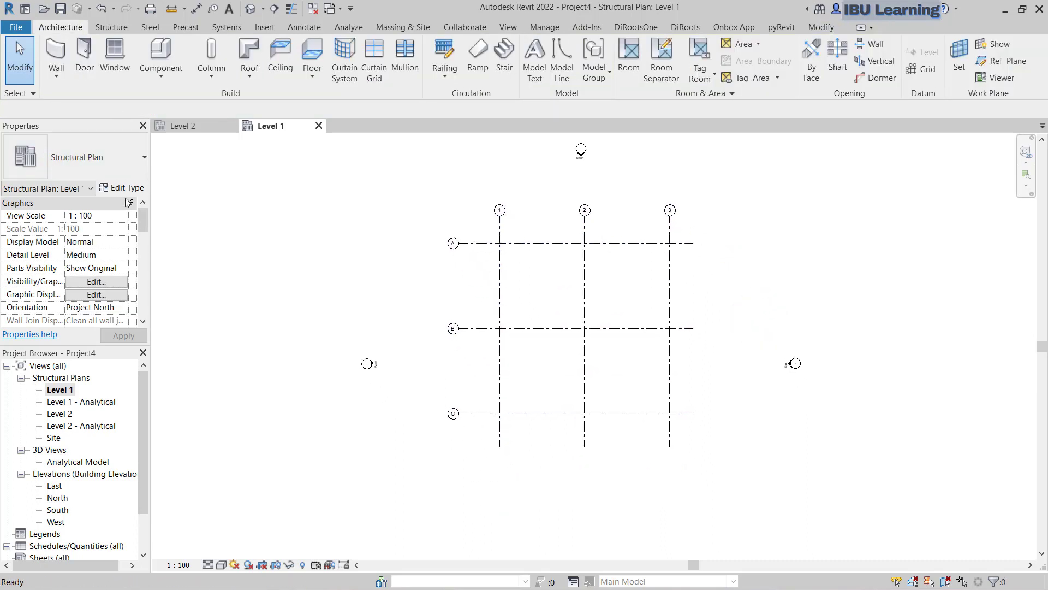
Open the South building elevation and frame the Level 1 and Level 2 lines.
{"action": "double_click", "coordinate": [53, 510]}
{"action": "scroll", "coordinate": [500, 349], "scroll_direction": "down", "scroll_amount": 3}
{"action": "scroll", "coordinate": [719, 363], "scroll_direction": "up", "scroll_amount": 2}
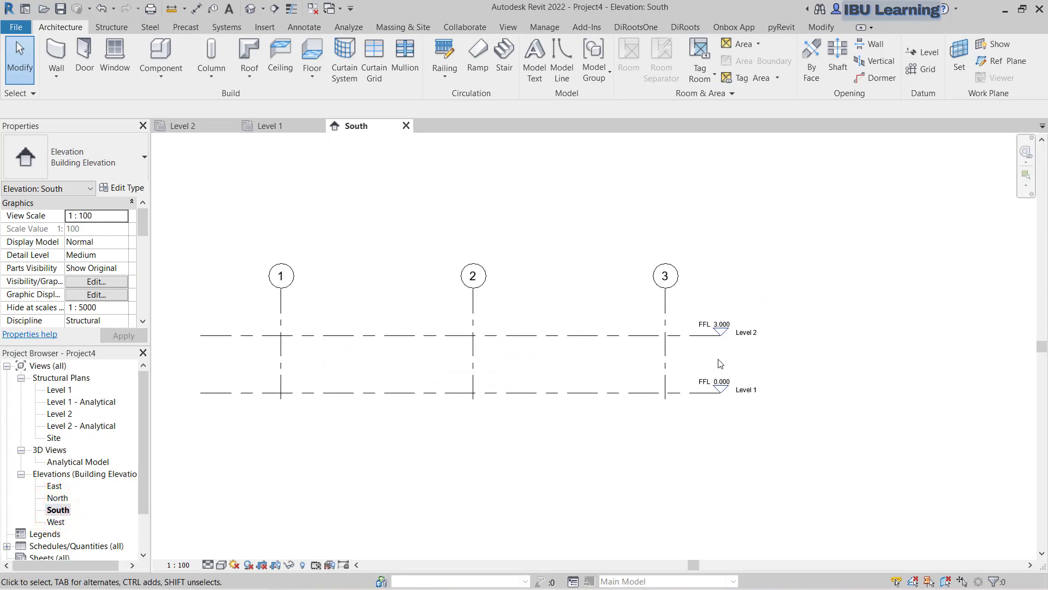
Extend the lower ends of grids 1, 2 and 3 below the Level 1 line in the South elevation.
{"action": "middle_click_drag", "start_coordinate": [669, 383], "coordinate": [737, 357]}
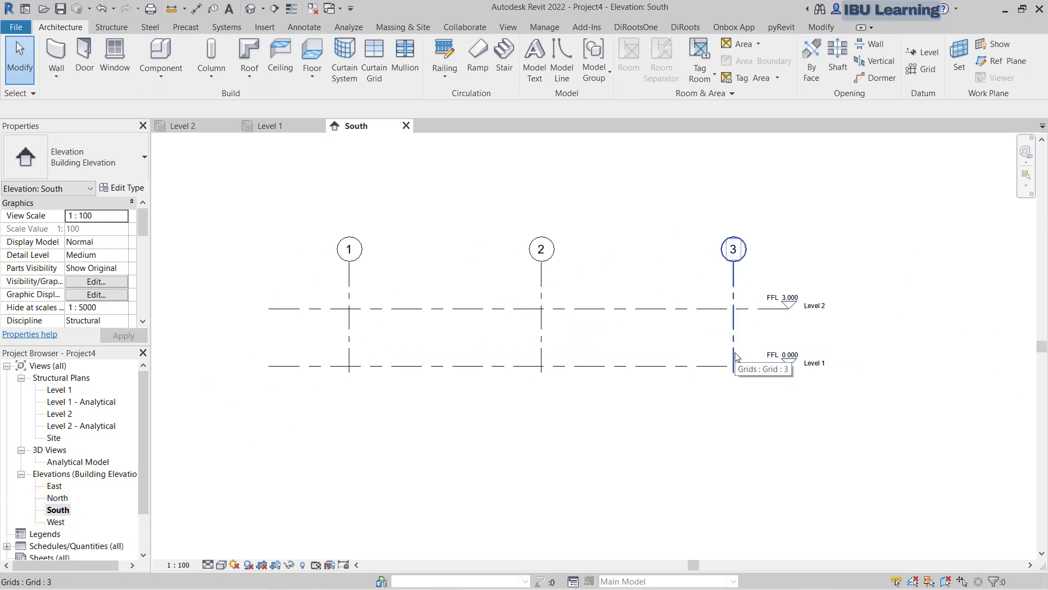
{"action": "left_click", "coordinate": [735, 353]}
{"action": "left_click_drag", "start_coordinate": [734, 374], "coordinate": [735, 397]}
{"action": "key", "text": "Escape"}
{"action": "scroll", "coordinate": [852, 338], "scroll_direction": "up", "scroll_amount": 2}
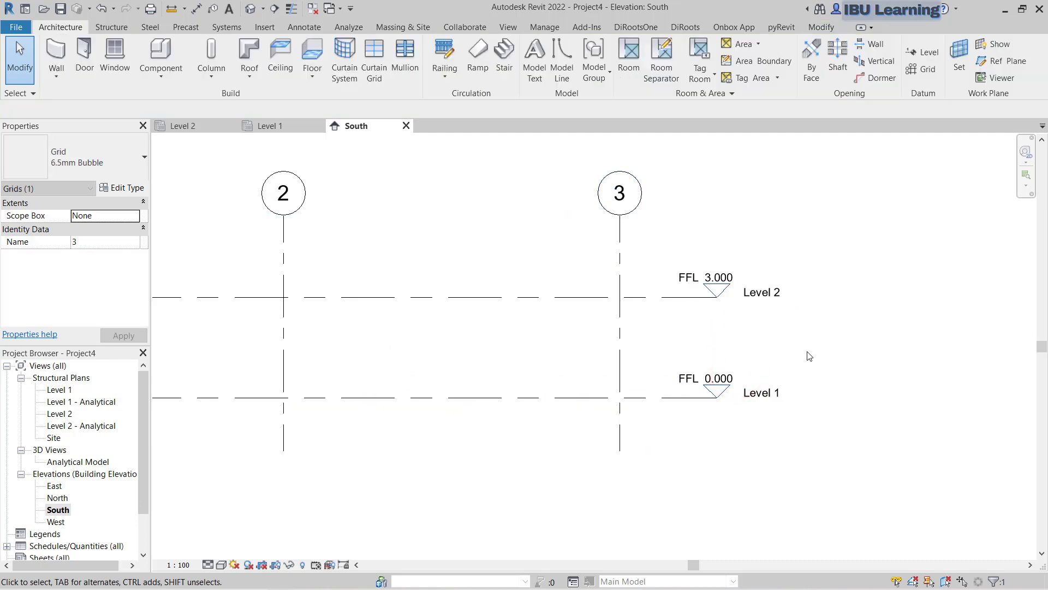
{"action": "middle_click_drag", "start_coordinate": [657, 333], "coordinate": [770, 326]}
{"action": "scroll", "coordinate": [784, 326], "scroll_direction": "down", "scroll_amount": 2}
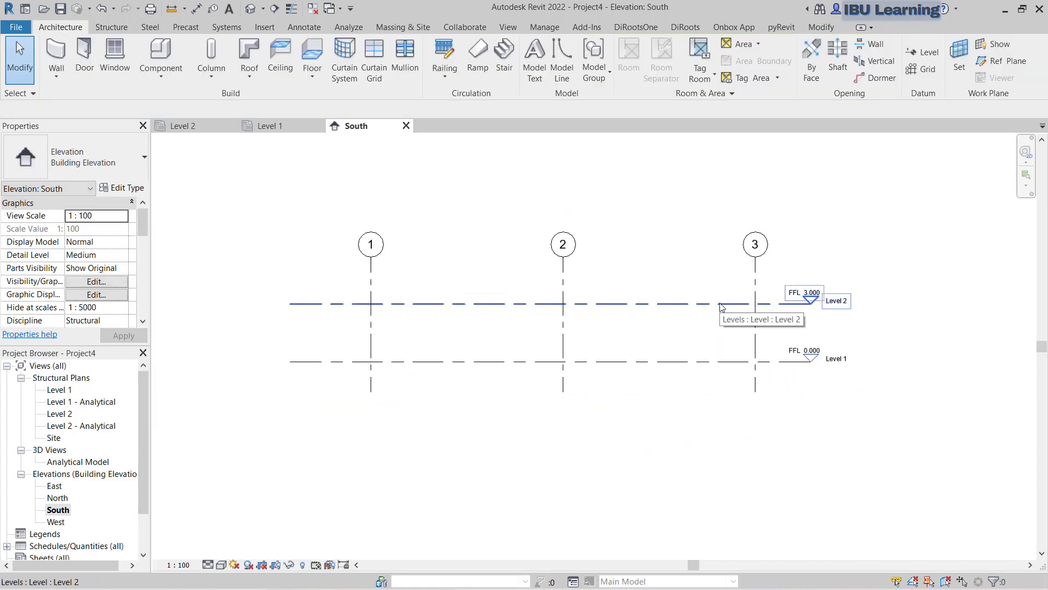
Set the elevation of Level 2 to 3.600.
{"action": "left_click", "coordinate": [722, 307]}
{"action": "scroll", "coordinate": [719, 300], "scroll_direction": "up", "scroll_amount": 2}
{"action": "left_click", "coordinate": [822, 286]}
{"action": "type", "text": "3."}
{"action": "key", "text": "Return"}
{"action": "left_click", "coordinate": [901, 222]}
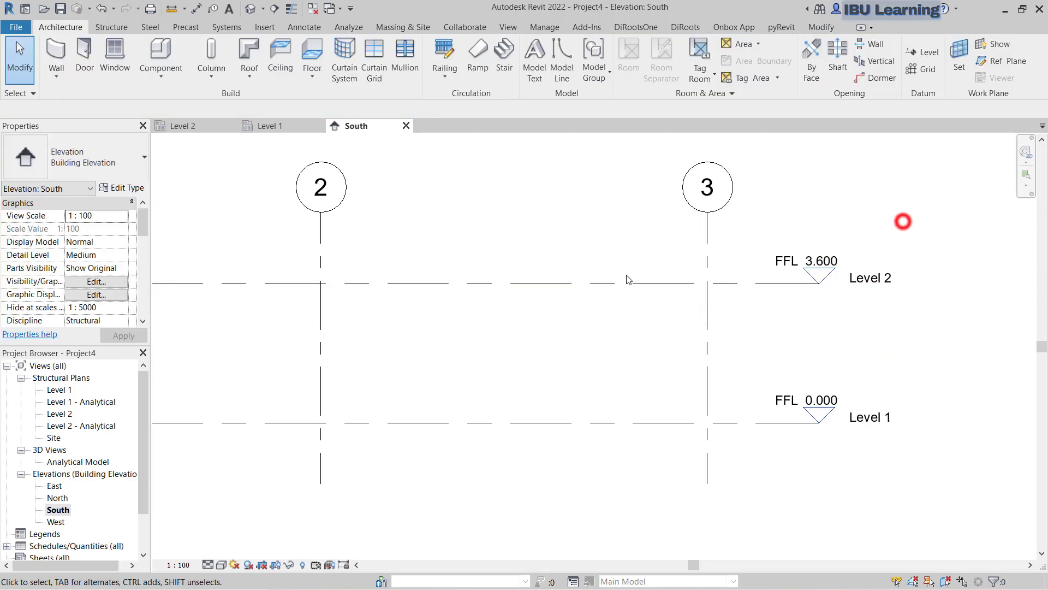
Extend the upper ends of grids 1, 2 and 3 well above Level 2 to make room for another storey.
{"action": "scroll", "coordinate": [901, 223], "scroll_direction": "down", "scroll_amount": 2}
{"action": "left_click", "coordinate": [719, 254]}
{"action": "left_click_drag", "start_coordinate": [720, 254], "coordinate": [720, 148]}
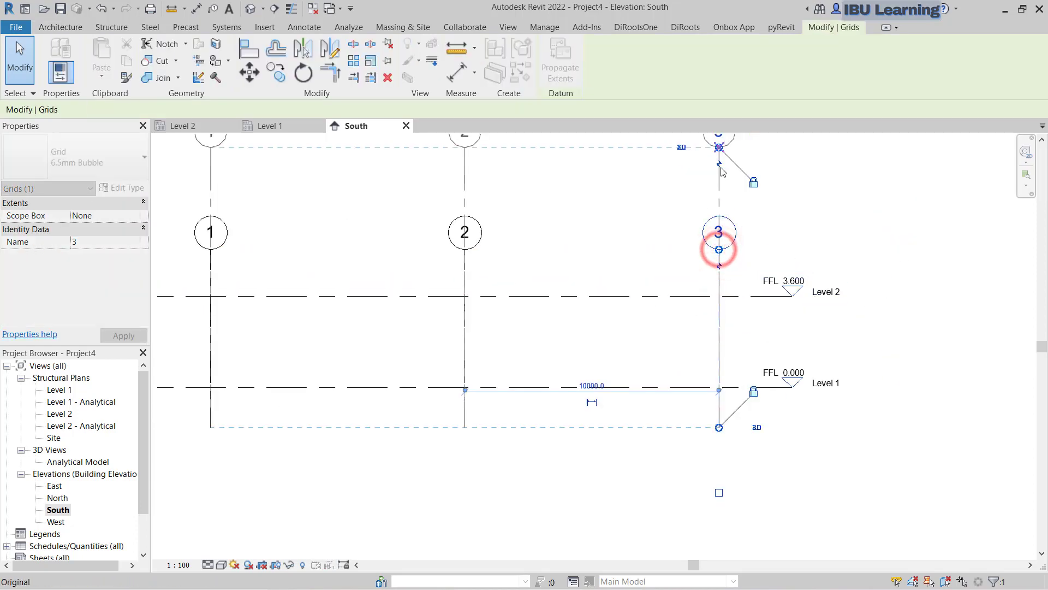
Copy Level 2 upward by 3600, the storey height between Level 1 and Level 2, to add a third level.
{"action": "left_click", "coordinate": [744, 291]}
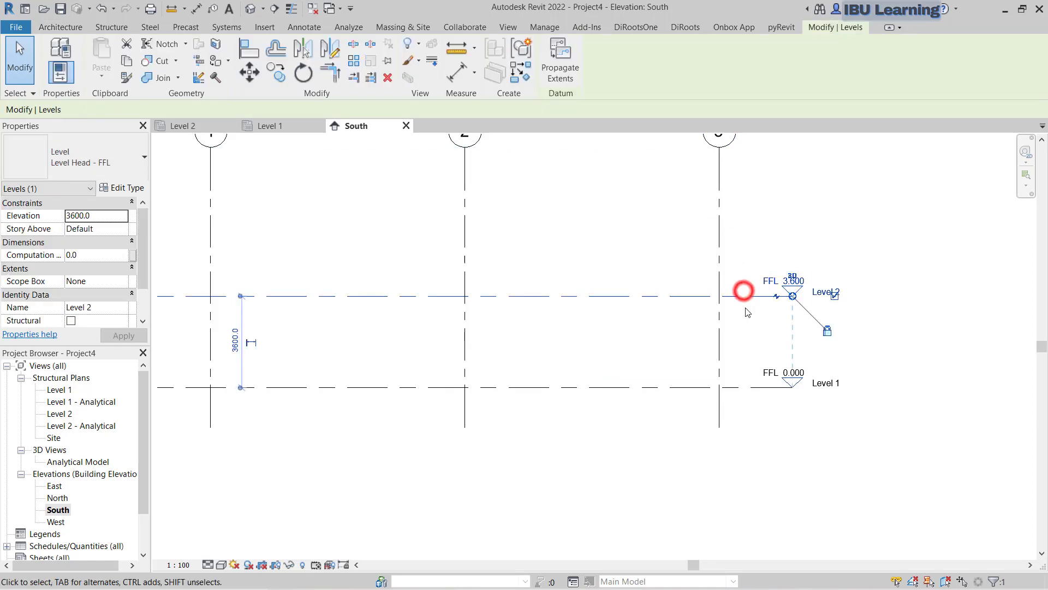
{"action": "left_click", "coordinate": [277, 72]}
{"action": "left_click", "coordinate": [633, 387]}
{"action": "left_click", "coordinate": [635, 298]}
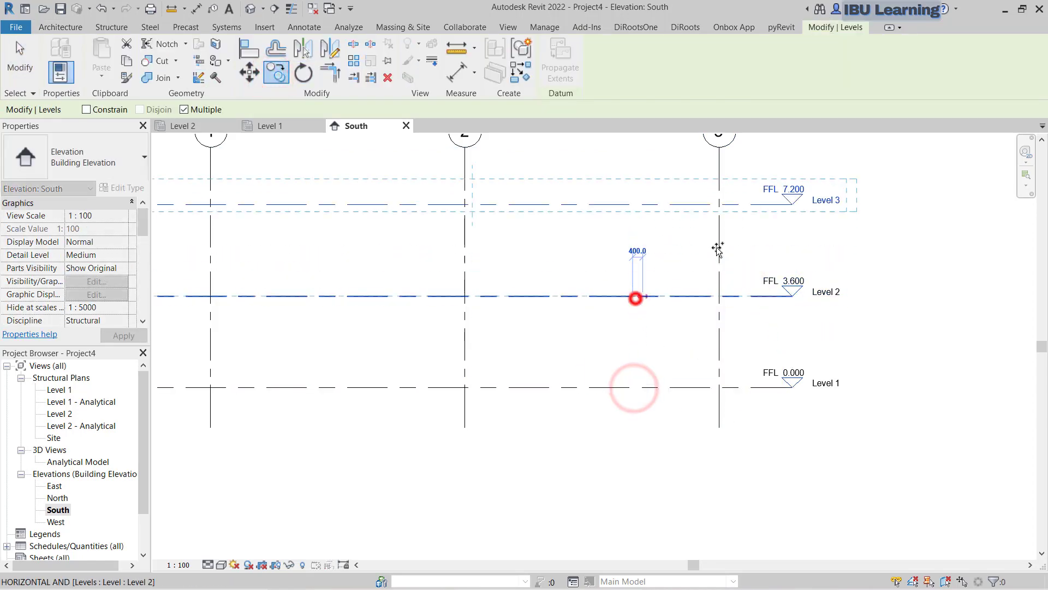
{"action": "key", "text": "Escape"}
{"action": "key", "text": "Escape"}
{"action": "scroll", "coordinate": [679, 277], "scroll_direction": "down", "scroll_amount": 2}
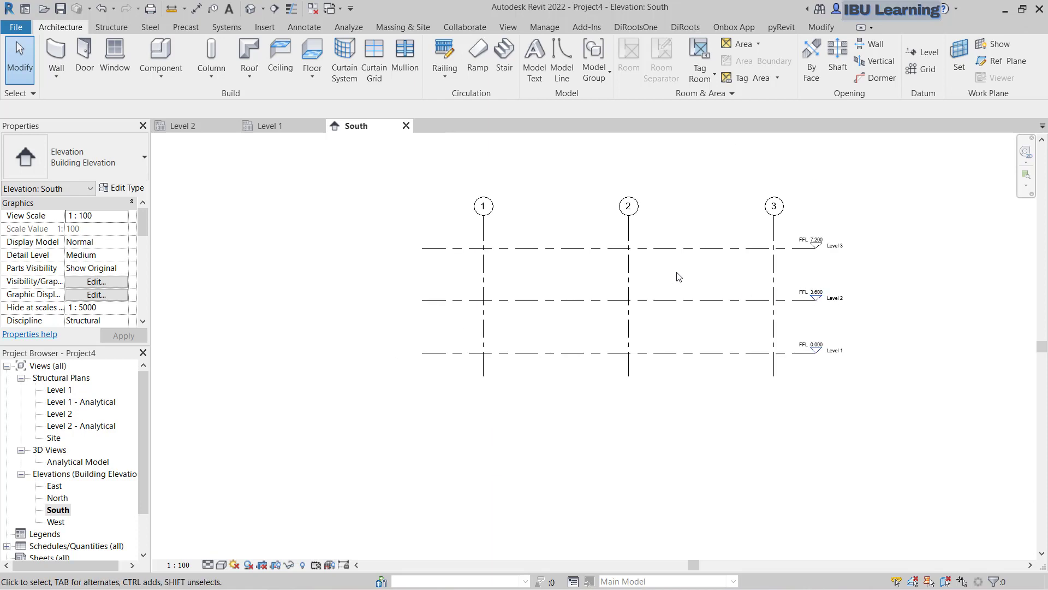
Start a structural column on the Level 1 plan using the UB-Universal Beams-Column type UB305x102x25.
{"action": "left_click", "coordinate": [271, 126]}
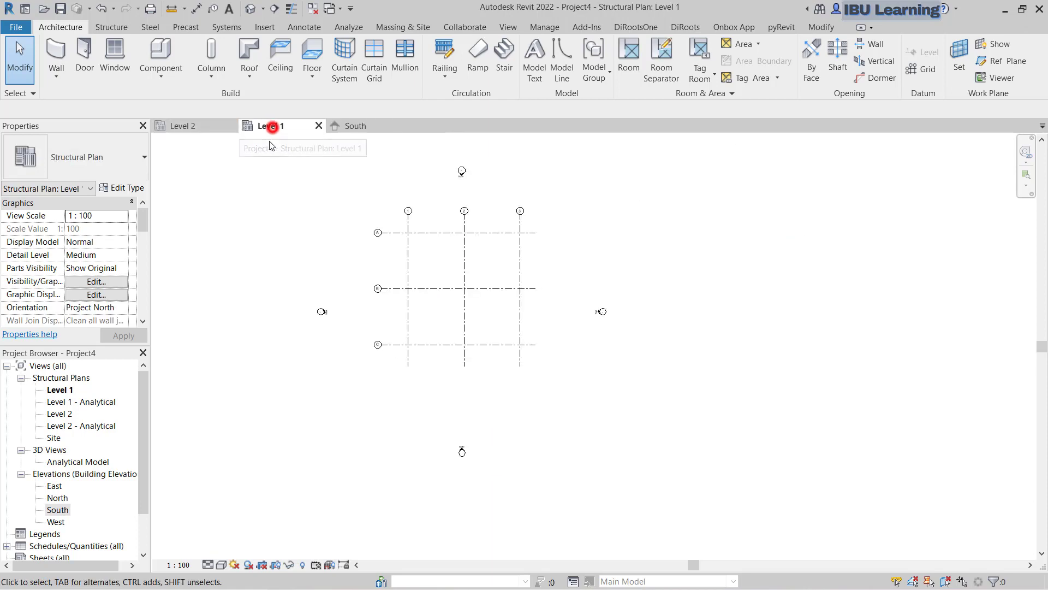
{"action": "scroll", "coordinate": [406, 210], "scroll_direction": "up", "scroll_amount": 2}
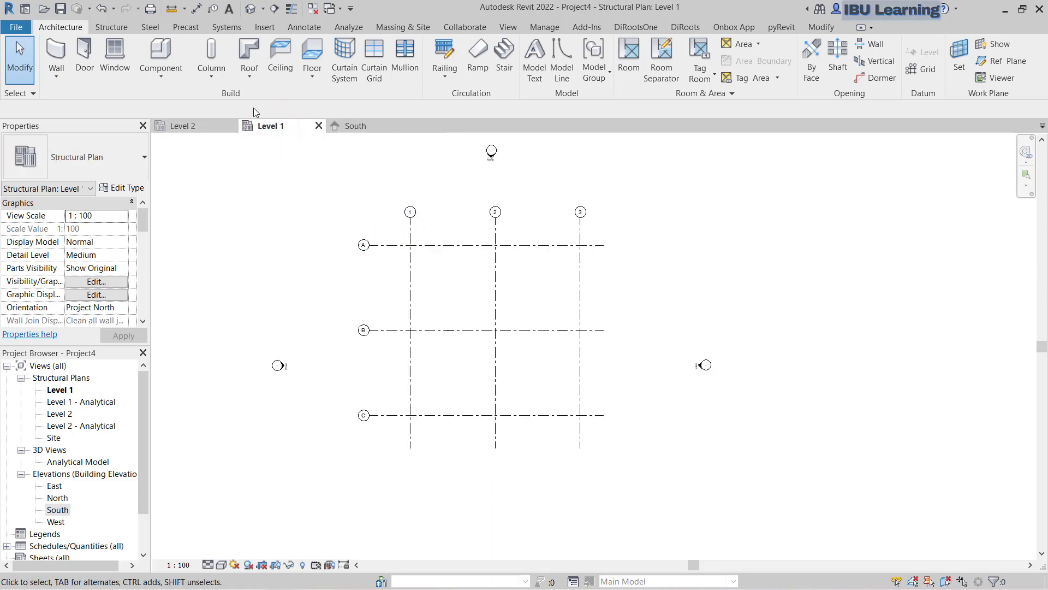
{"action": "left_click", "coordinate": [212, 52]}
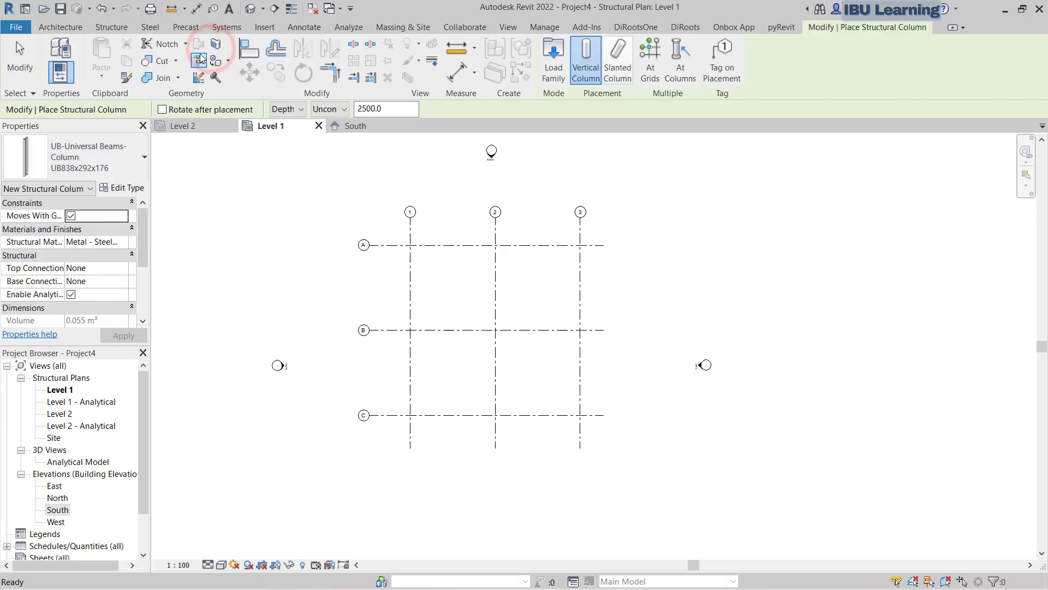
{"action": "key", "text": "Escape"}
{"action": "left_click", "coordinate": [112, 27]}
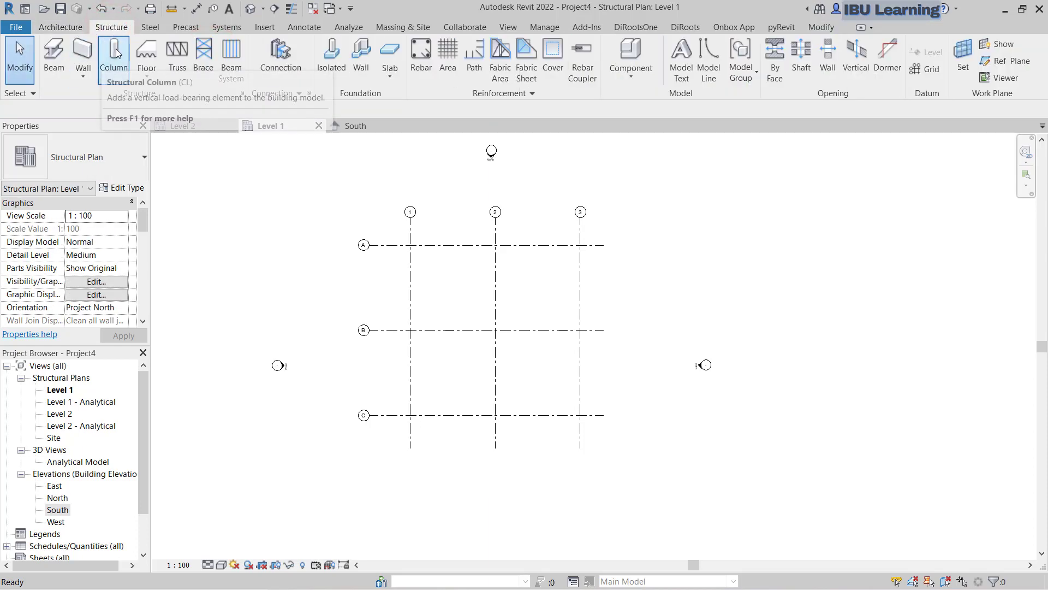
{"action": "left_click", "coordinate": [114, 50]}
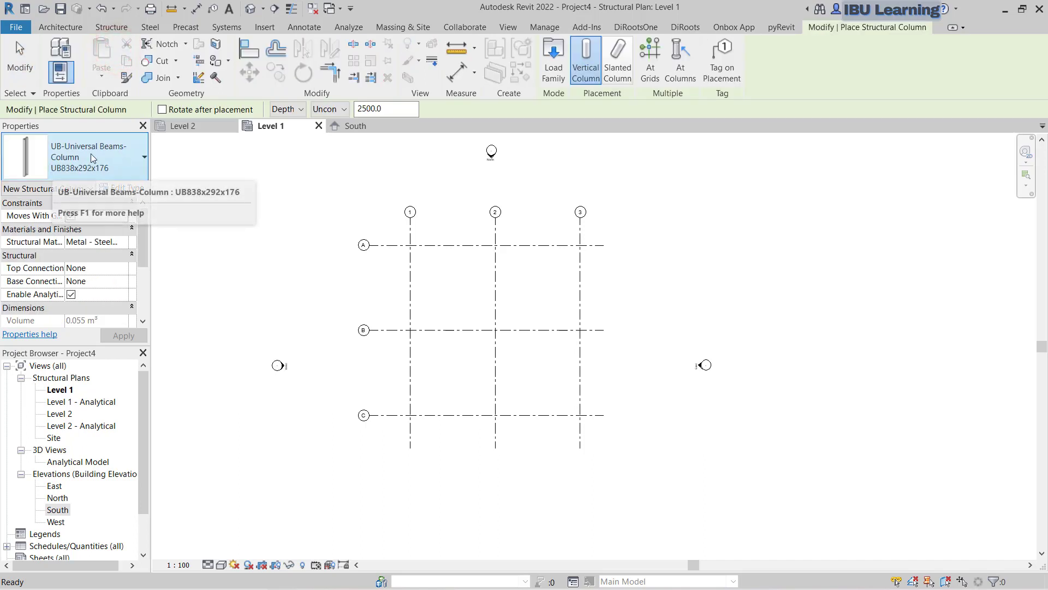
{"action": "left_click", "coordinate": [92, 158]}
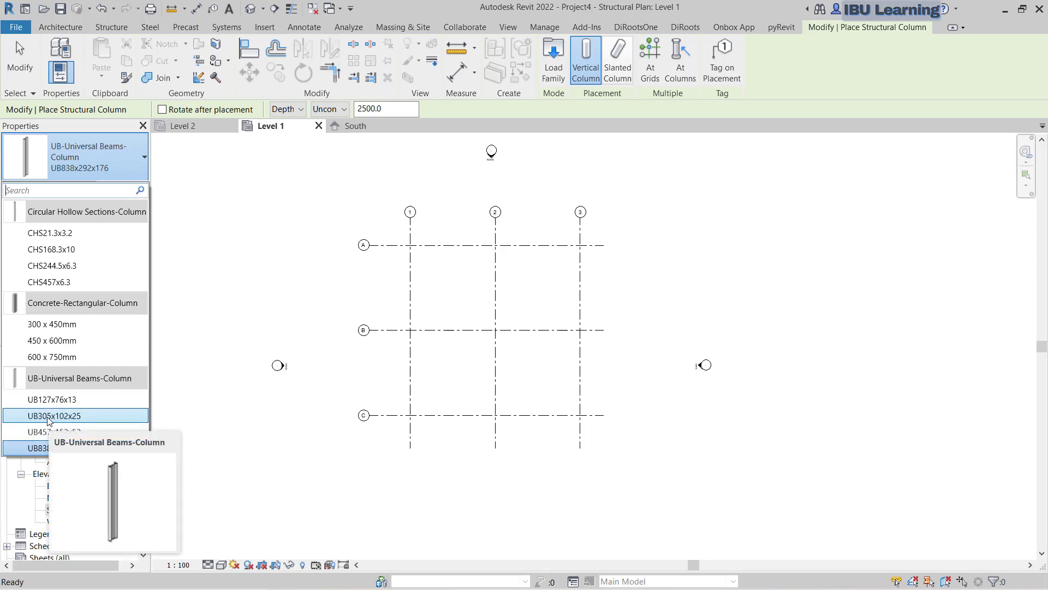
{"action": "left_click", "coordinate": [65, 415]}
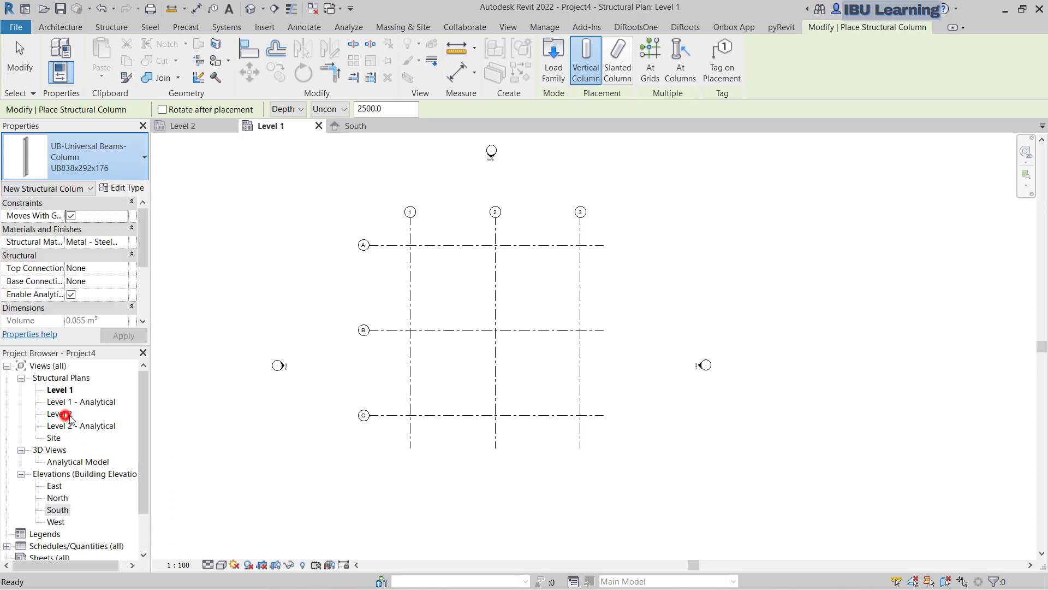
{"action": "scroll", "coordinate": [458, 268], "scroll_direction": "up", "scroll_amount": 3}
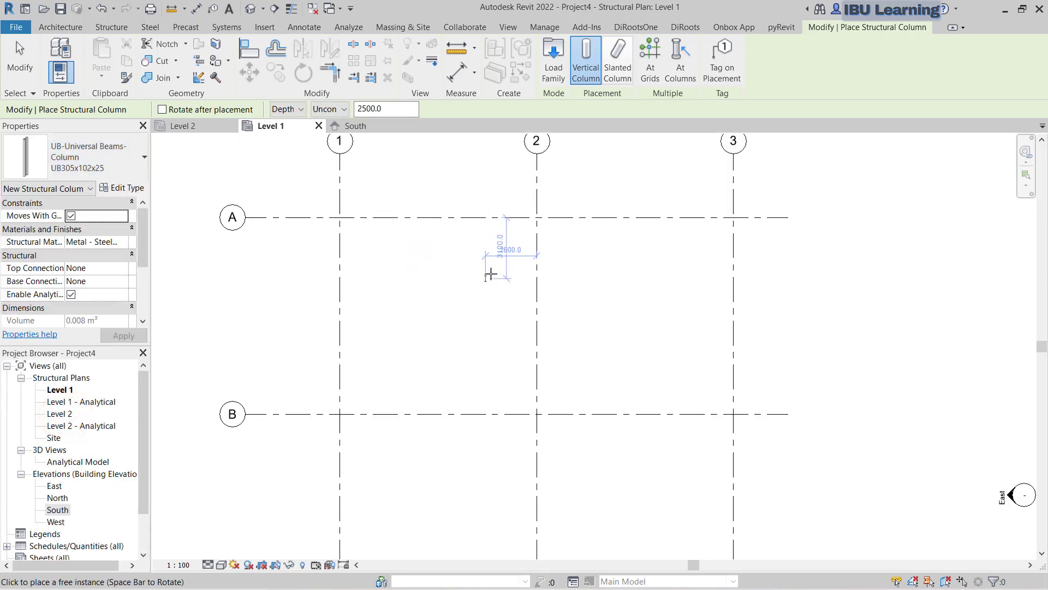
{"action": "scroll", "coordinate": [634, 159], "scroll_direction": "down", "scroll_amount": 3}
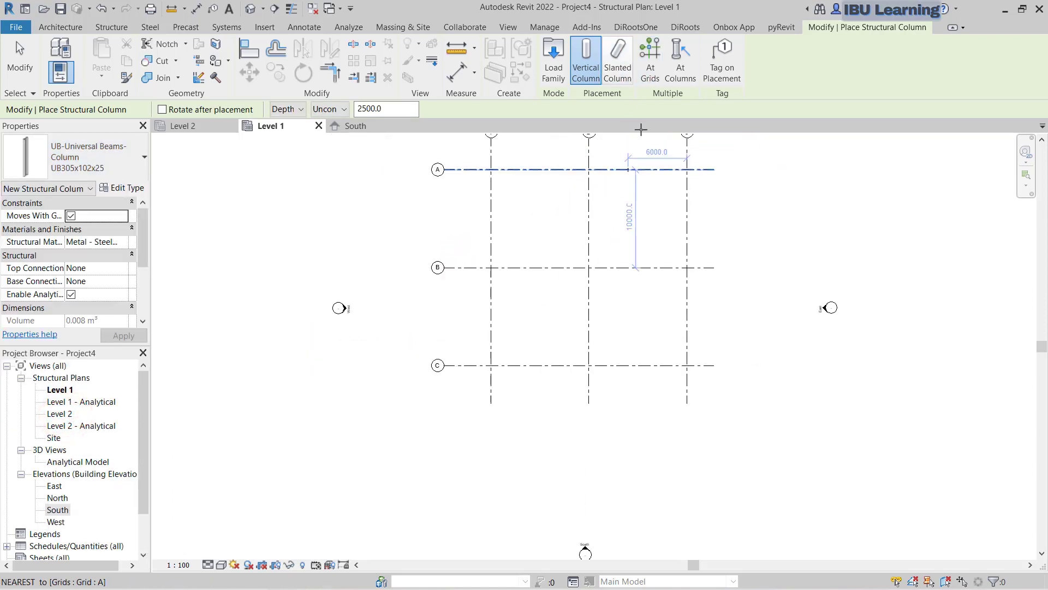
{"action": "left_click", "coordinate": [650, 58]}
{"action": "left_click_drag", "start_coordinate": [725, 157], "coordinate": [471, 382]}
{"action": "key", "text": "Escape"}
{"action": "key", "text": "Escape"}
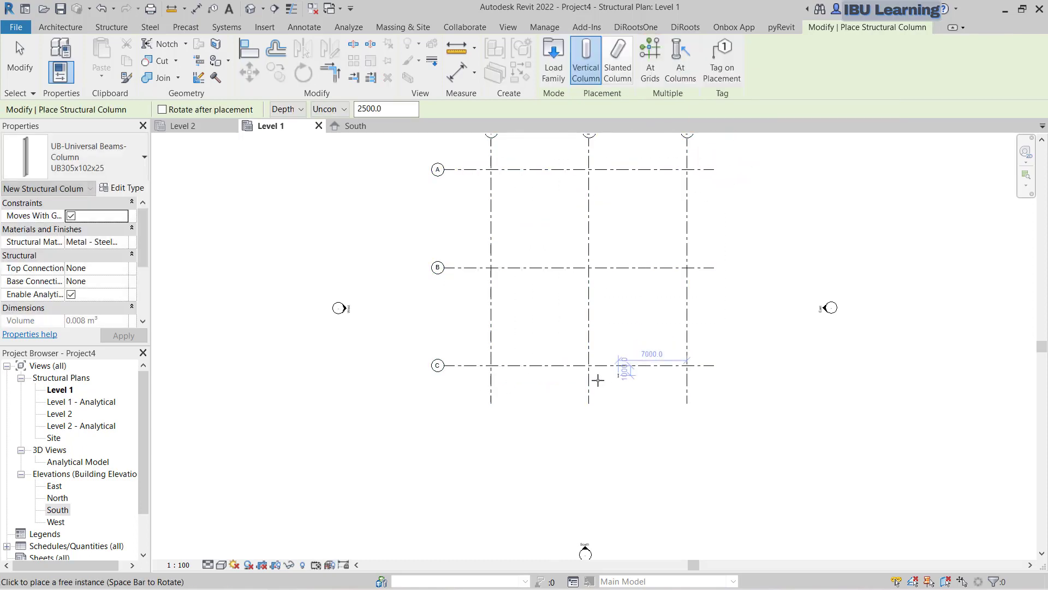
Place UB305x102x25 columns at all intersections of grids A to C and 1 to 3, and end column placement.
{"action": "scroll", "coordinate": [546, 377], "scroll_direction": "up", "scroll_amount": 4}
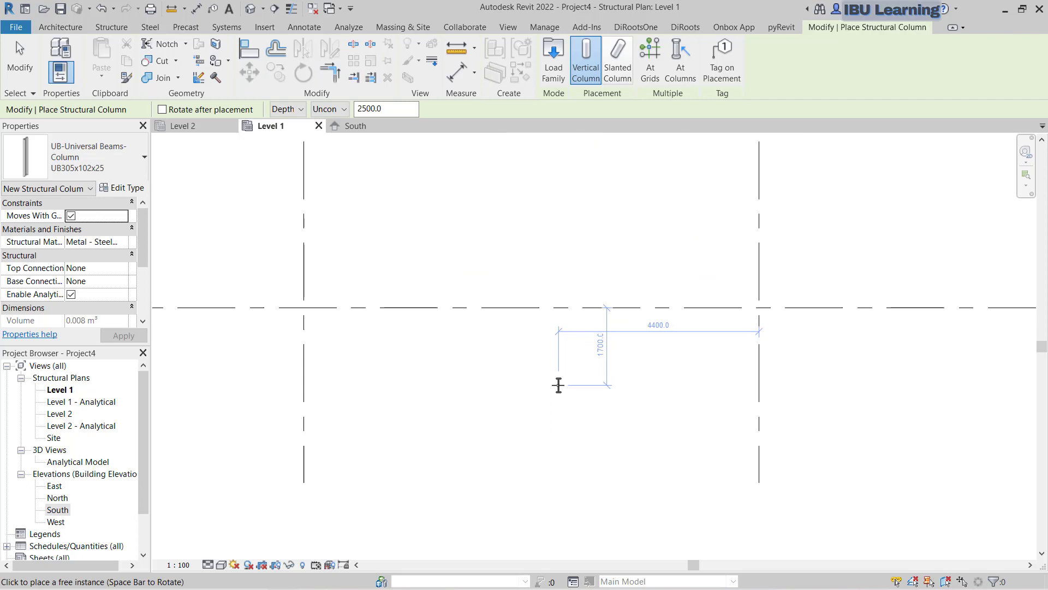
{"action": "scroll", "coordinate": [473, 300], "scroll_direction": "down", "scroll_amount": 3}
{"action": "scroll", "coordinate": [590, 243], "scroll_direction": "down", "scroll_amount": 5}
{"action": "left_click", "coordinate": [650, 59]}
{"action": "left_click_drag", "start_coordinate": [693, 137], "coordinate": [527, 291]}
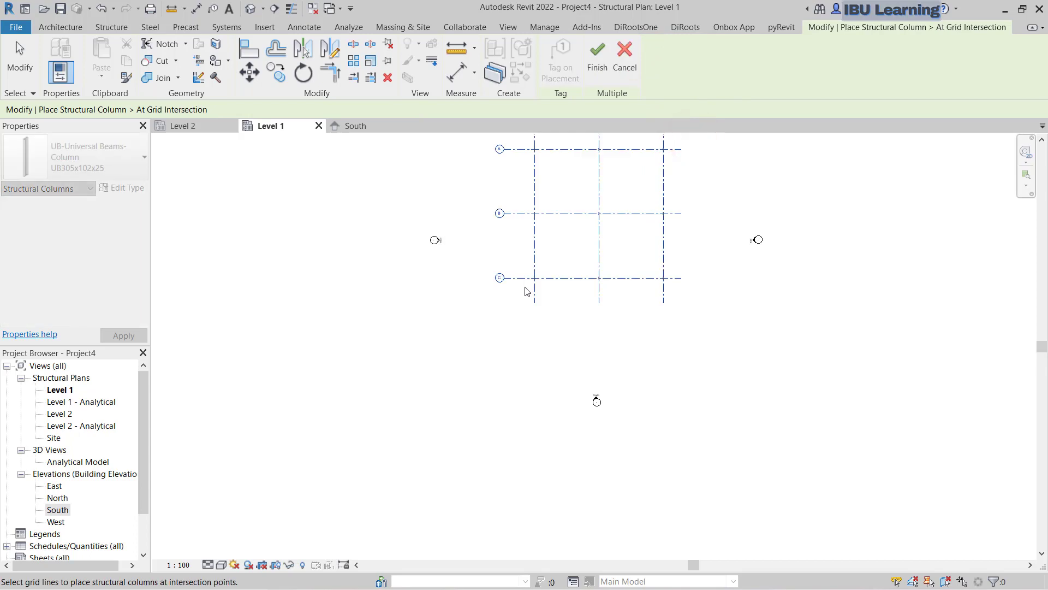
{"action": "left_click", "coordinate": [603, 65]}
{"action": "scroll", "coordinate": [557, 298], "scroll_direction": "up", "scroll_amount": 3}
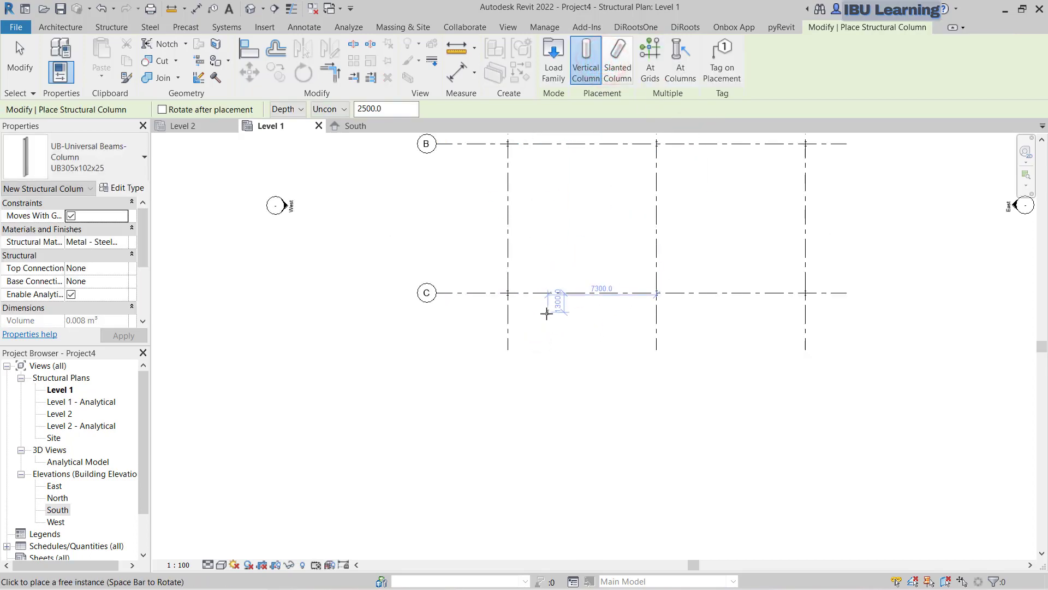
{"action": "key", "text": "Escape"}
{"action": "key", "text": "Escape"}
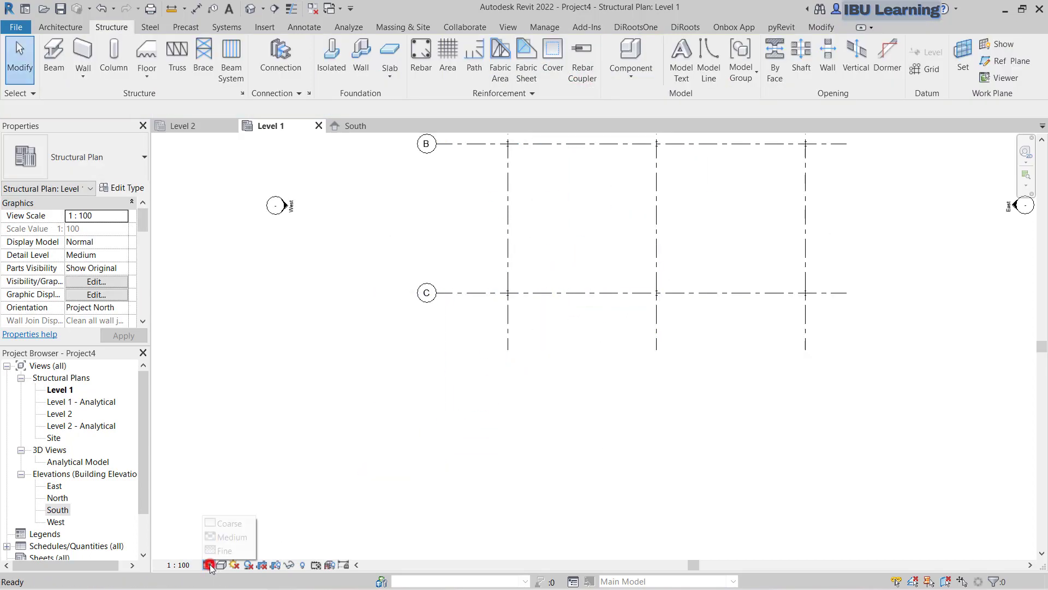
Check the Level 1 plan's detail level and visual style options and inspect the columns along grid C.
{"action": "left_click", "coordinate": [228, 536]}
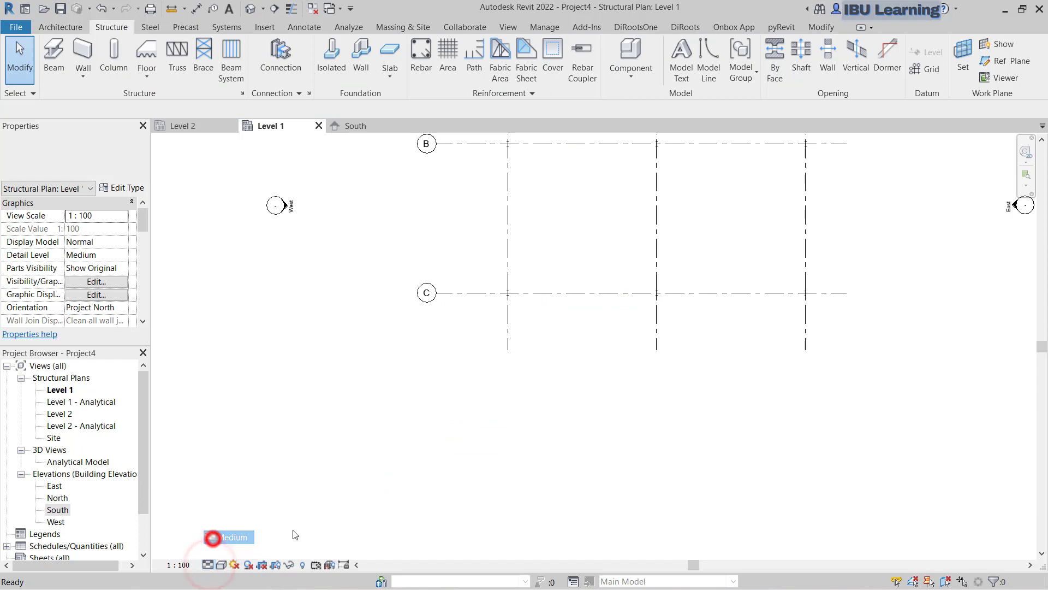
{"action": "left_click", "coordinate": [222, 565]}
{"action": "left_click", "coordinate": [222, 565]}
{"action": "scroll", "coordinate": [415, 350], "scroll_direction": "up", "scroll_amount": 3}
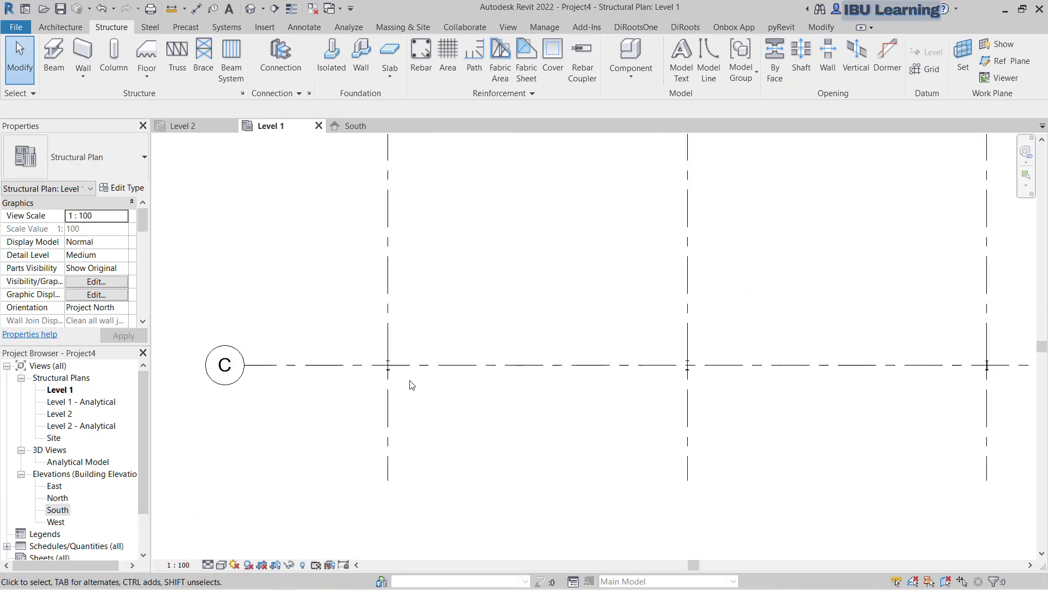
{"action": "scroll", "coordinate": [677, 366], "scroll_direction": "down", "scroll_amount": 4}
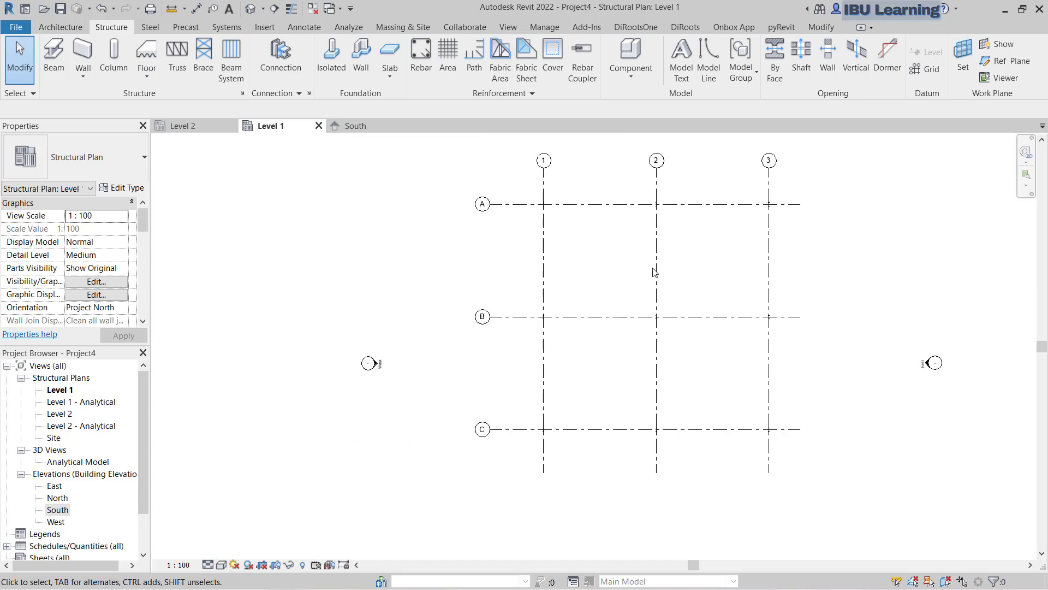
{"action": "left_click_drag", "start_coordinate": [691, 342], "coordinate": [826, 466]}
{"action": "scroll", "coordinate": [587, 400], "scroll_direction": "up", "scroll_amount": 3}
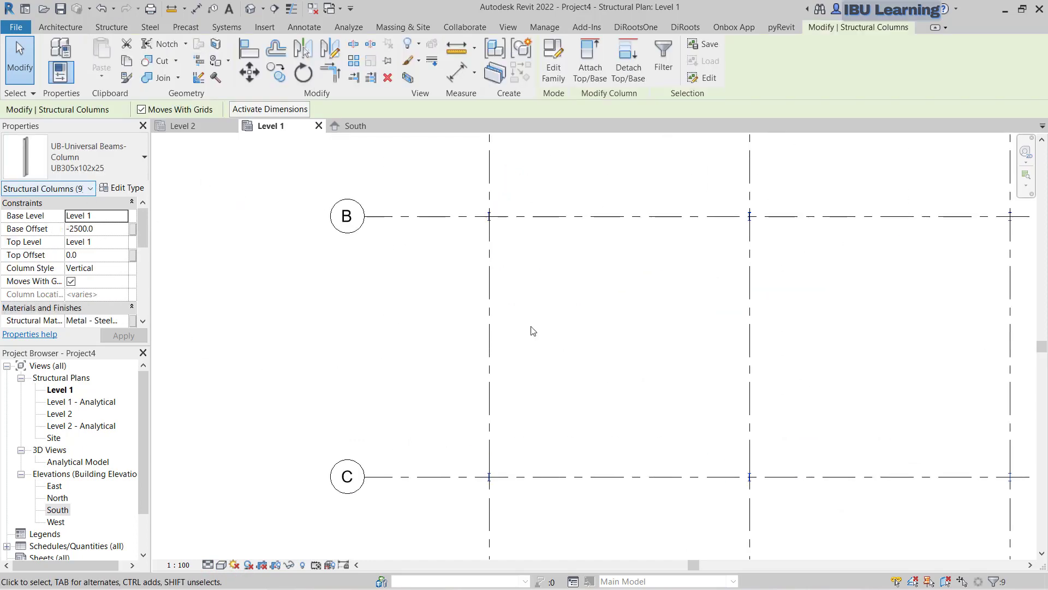
{"action": "scroll", "coordinate": [546, 338], "scroll_direction": "down", "scroll_amount": 5}
{"action": "key", "text": "Escape"}
Set the top level of all nine columns to Level 2 and their base offset to 0.0.
{"action": "left_click_drag", "start_coordinate": [520, 232], "coordinate": [696, 401]}
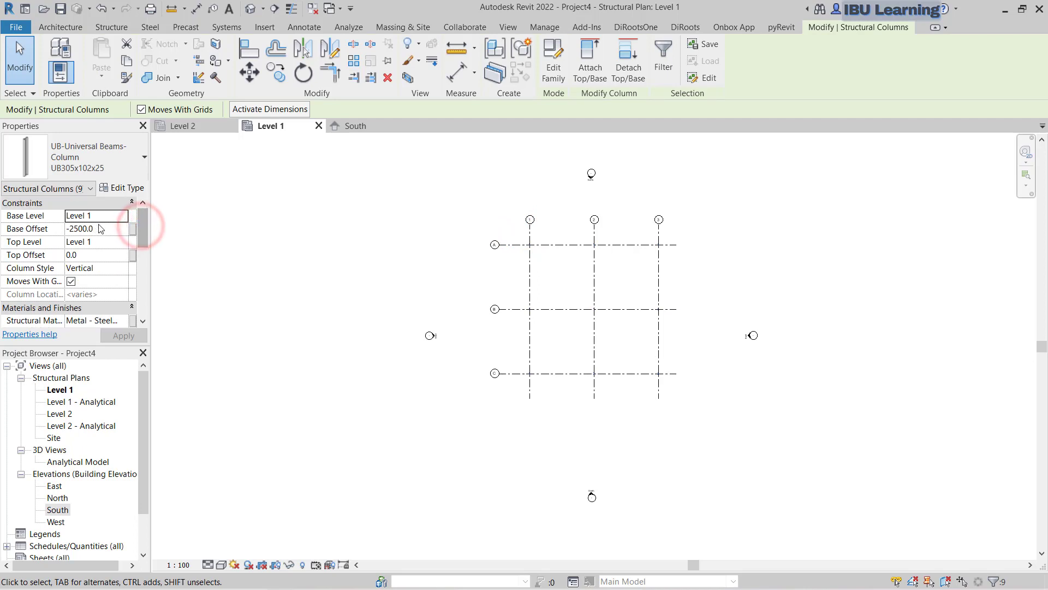
{"action": "left_click", "coordinate": [122, 241]}
{"action": "left_click", "coordinate": [89, 265]}
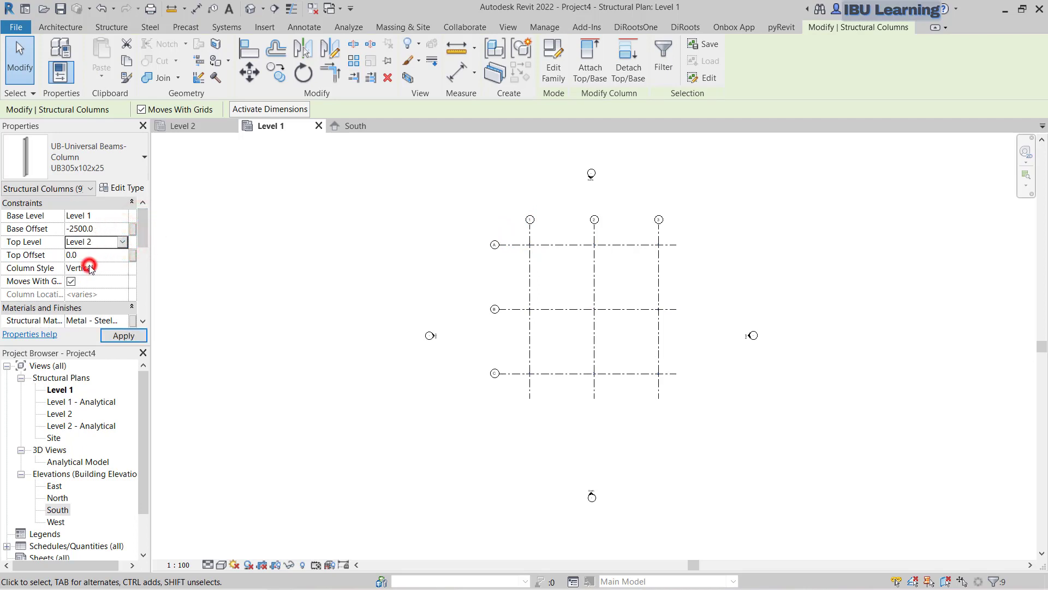
{"action": "left_click", "coordinate": [121, 230]}
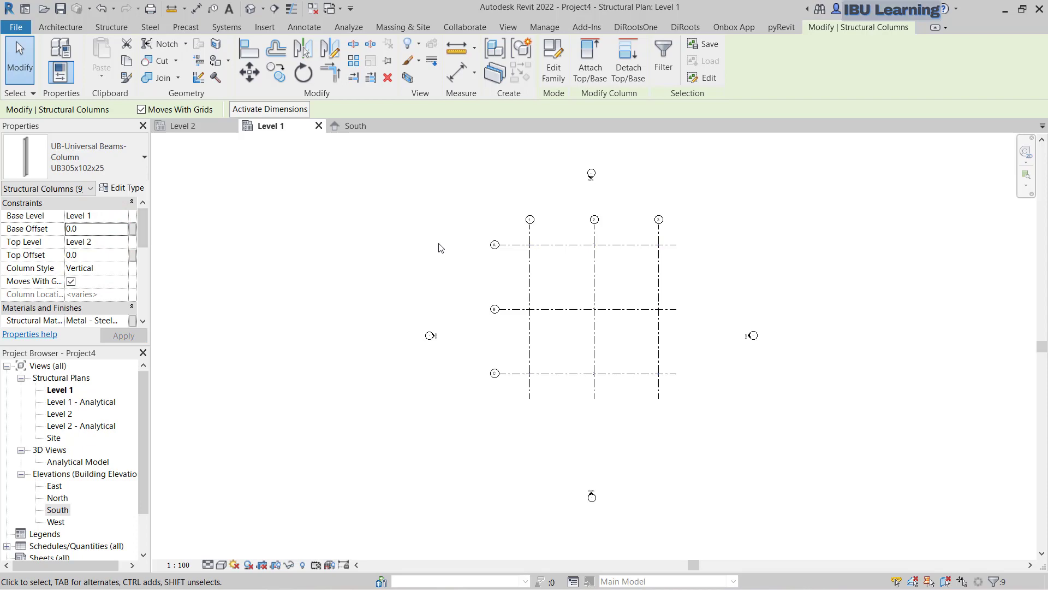
Open the default 3D view and examine the nine columns on the grid from different angles.
{"action": "left_click", "coordinate": [251, 11]}
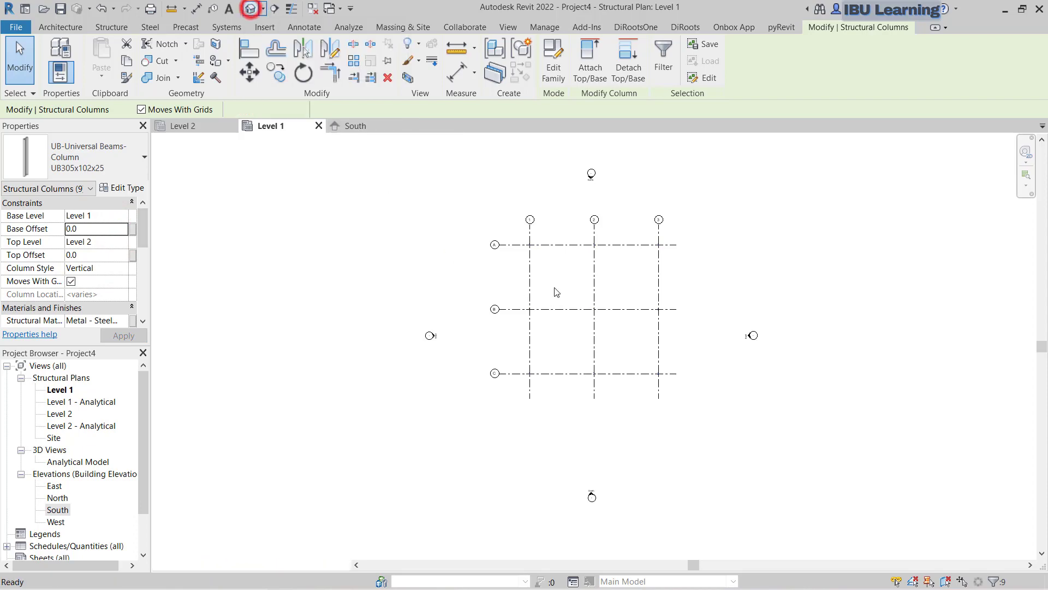
{"action": "scroll", "coordinate": [597, 416], "scroll_direction": "up", "scroll_amount": 3}
{"action": "middle_click_drag", "start_coordinate": [639, 475], "coordinate": [572, 384], "text": "shift"}
{"action": "scroll", "coordinate": [600, 328], "scroll_direction": "up", "scroll_amount": 6}
{"action": "scroll", "coordinate": [584, 282], "scroll_direction": "down", "scroll_amount": 7}
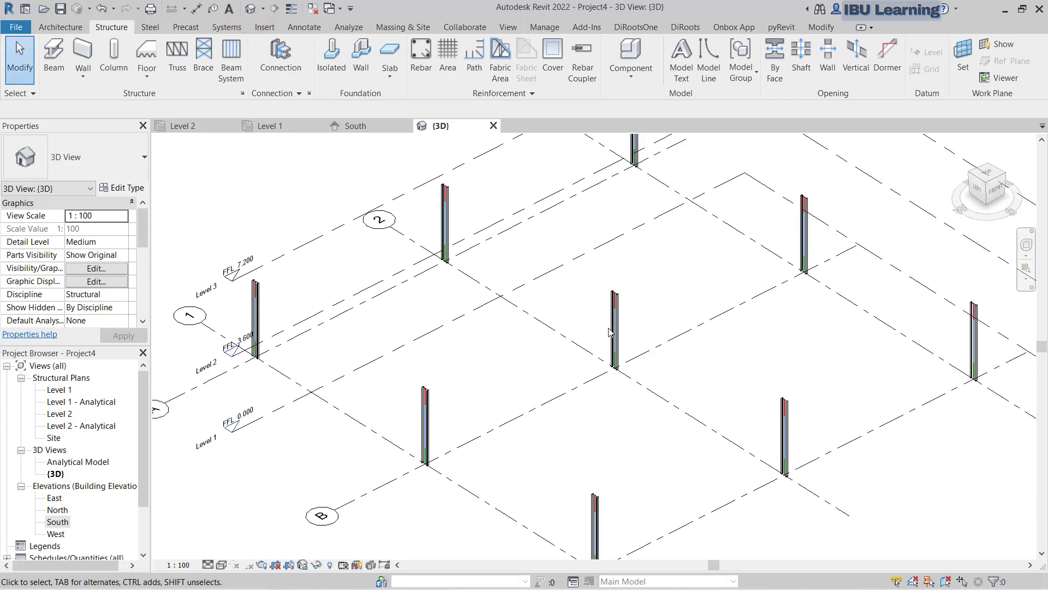
{"action": "middle_click_drag", "start_coordinate": [612, 331], "coordinate": [558, 335], "text": "shift"}
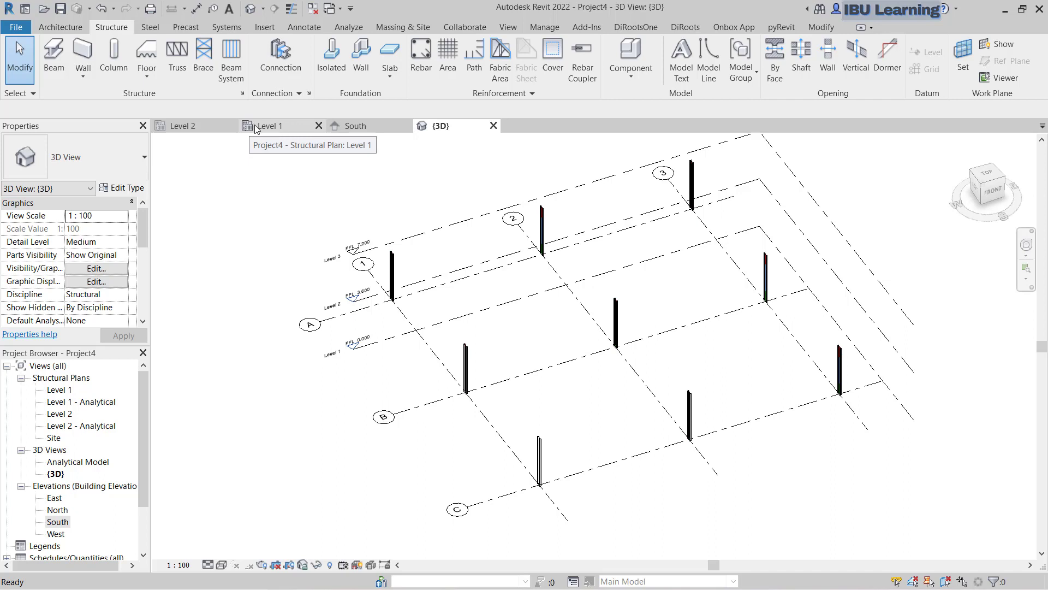
Open the Level 2 plan and place a UB305x102x25 beam along grid A from column 1 to column 2.
{"action": "left_click", "coordinate": [191, 125]}
{"action": "scroll", "coordinate": [480, 262], "scroll_direction": "up", "scroll_amount": 4}
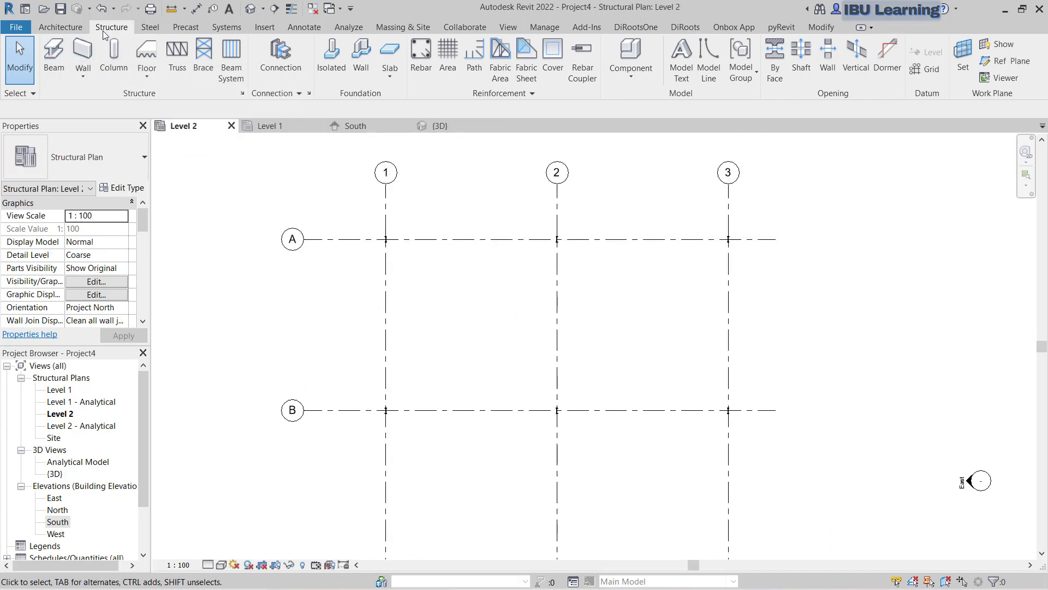
{"action": "left_click", "coordinate": [54, 52]}
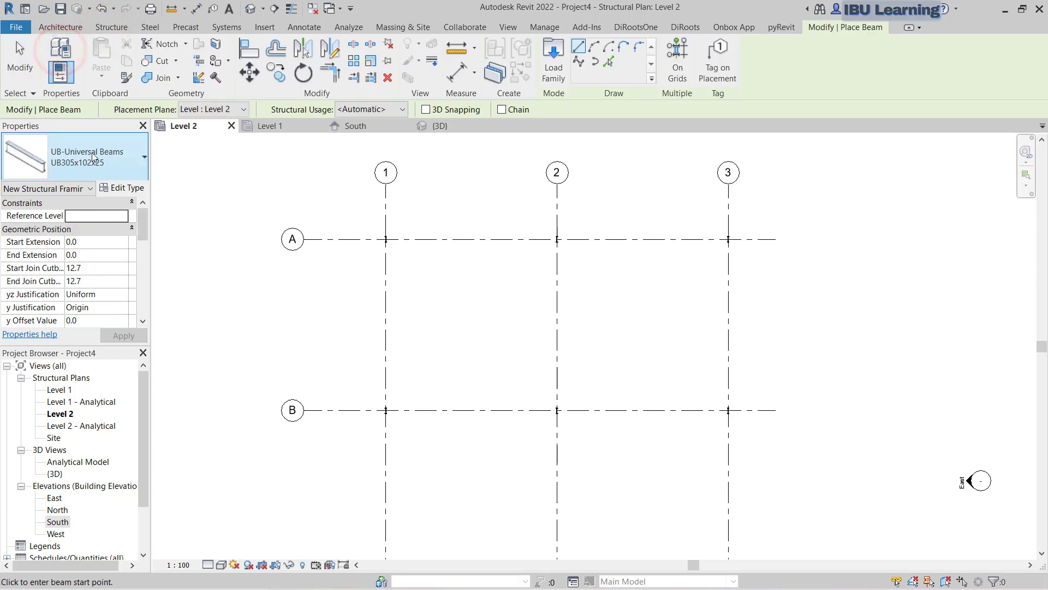
{"action": "left_click", "coordinate": [86, 155]}
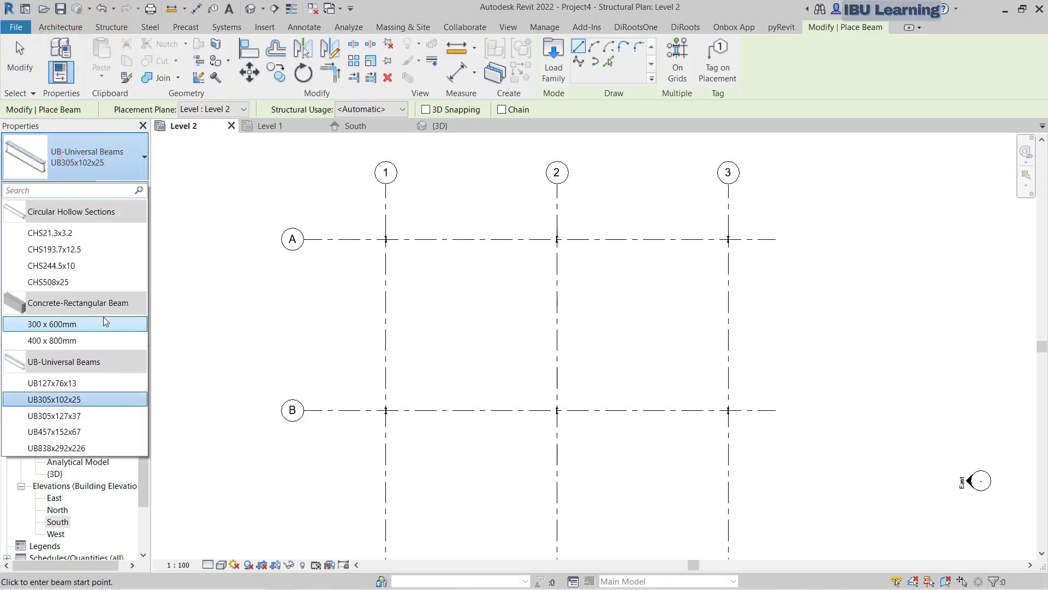
{"action": "left_click", "coordinate": [197, 369]}
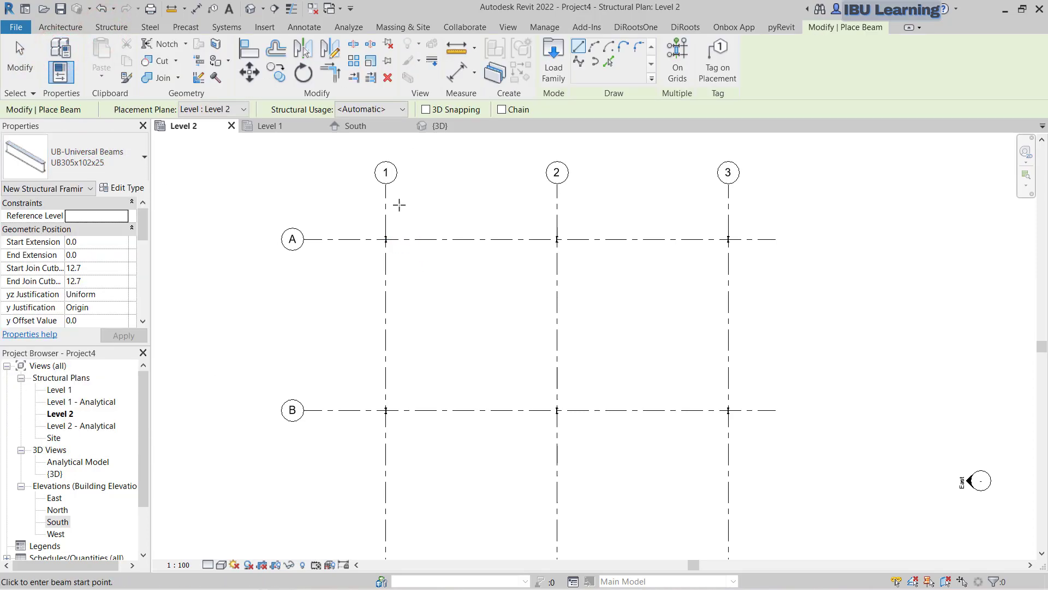
{"action": "scroll", "coordinate": [388, 238], "scroll_direction": "up", "scroll_amount": 2}
{"action": "left_click", "coordinate": [386, 238]}
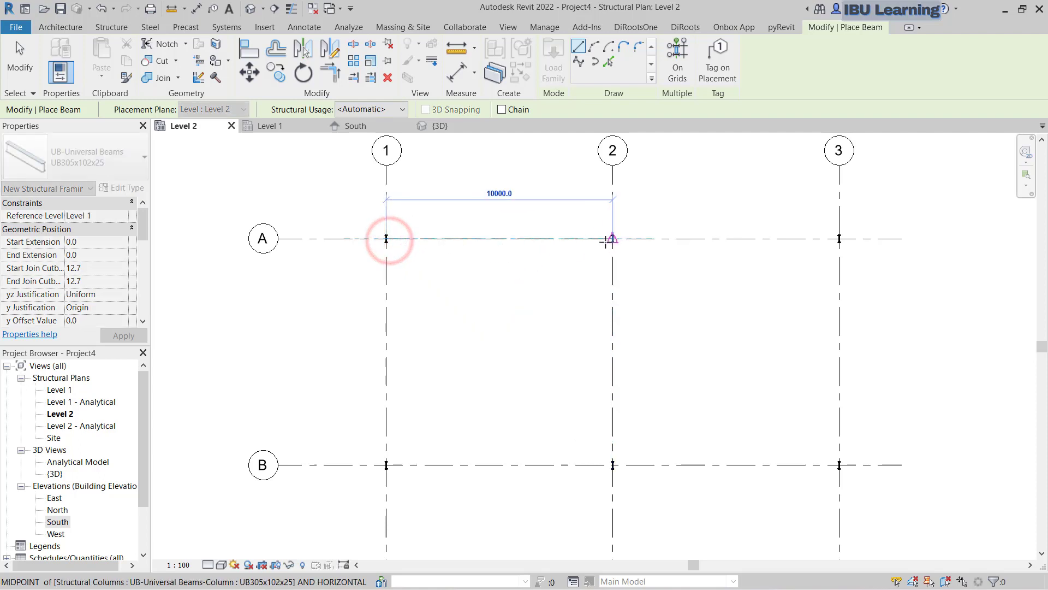
{"action": "scroll", "coordinate": [609, 242], "scroll_direction": "up", "scroll_amount": 2}
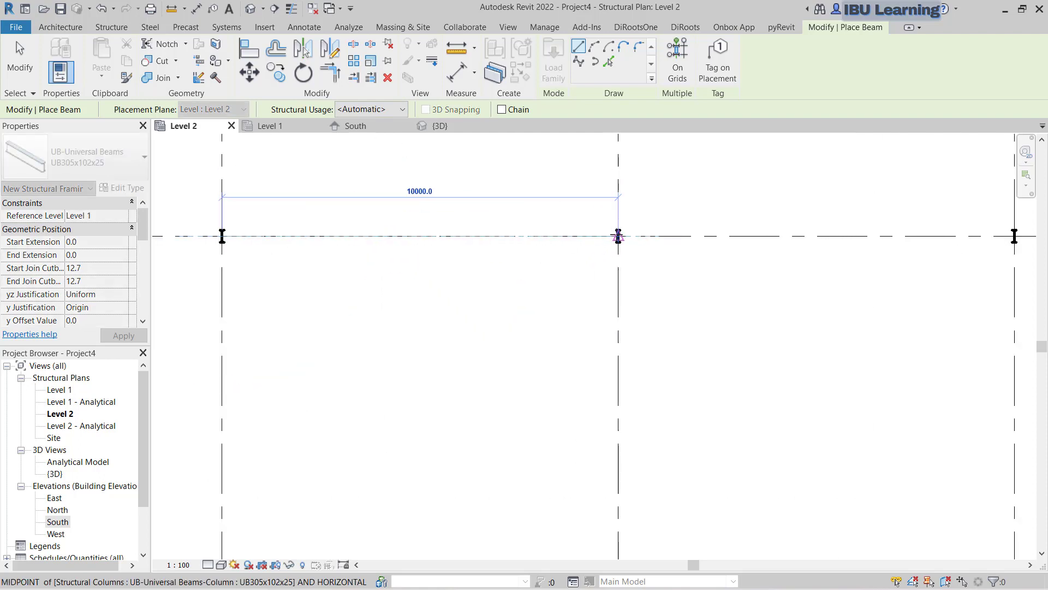
{"action": "left_click", "coordinate": [618, 235]}
Place a UB305x102x25 beam along grid A between the columns at grids 2 and 3.
{"action": "scroll", "coordinate": [524, 240], "scroll_direction": "down", "scroll_amount": 2}
{"action": "scroll", "coordinate": [576, 240], "scroll_direction": "up", "scroll_amount": 3}
{"action": "left_click", "coordinate": [575, 236]}
{"action": "middle_click_drag", "start_coordinate": [576, 241], "coordinate": [248, 263]}
{"action": "left_click", "coordinate": [702, 256]}
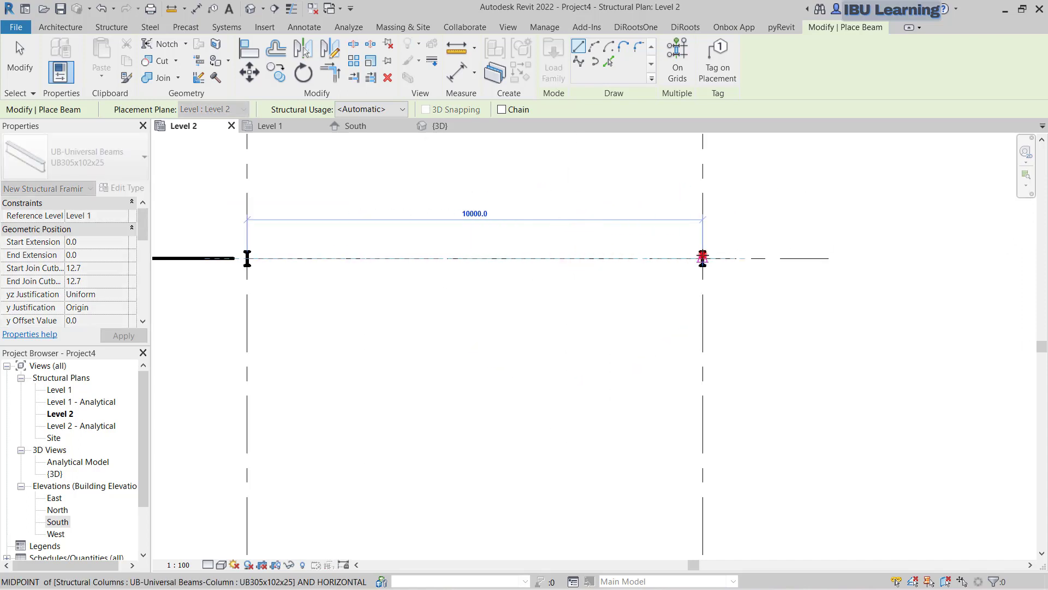
Place two UB305x102x25 beams along grid 3, from column A to B and from column B to C.
{"action": "scroll", "coordinate": [702, 257], "scroll_direction": "down", "scroll_amount": 1}
{"action": "scroll", "coordinate": [702, 235], "scroll_direction": "up", "scroll_amount": 2}
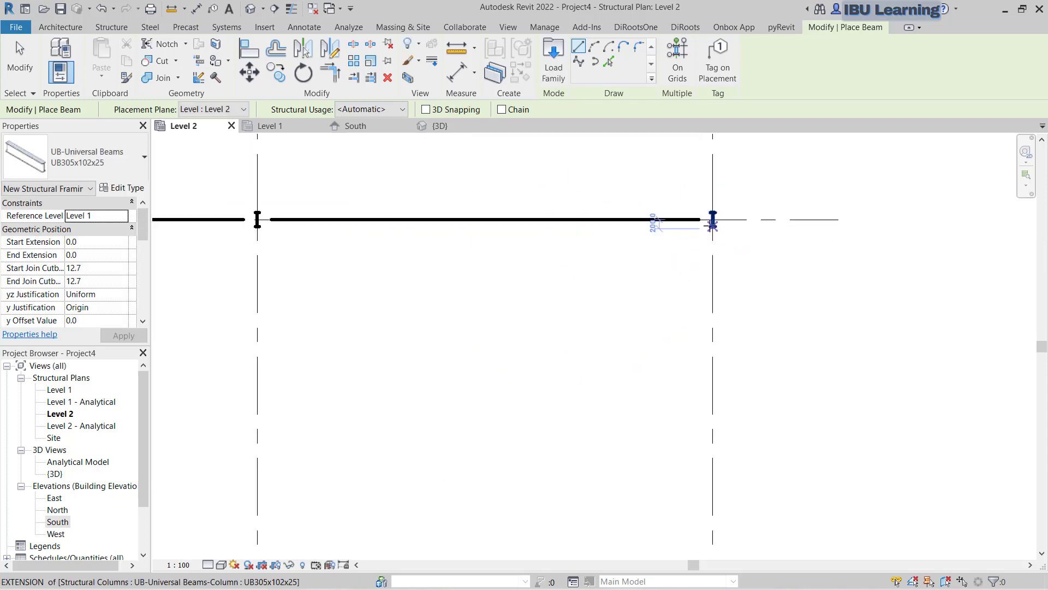
{"action": "left_click", "coordinate": [708, 226]}
{"action": "scroll", "coordinate": [707, 327], "scroll_direction": "down", "scroll_amount": 3}
{"action": "scroll", "coordinate": [701, 366], "scroll_direction": "up", "scroll_amount": 3}
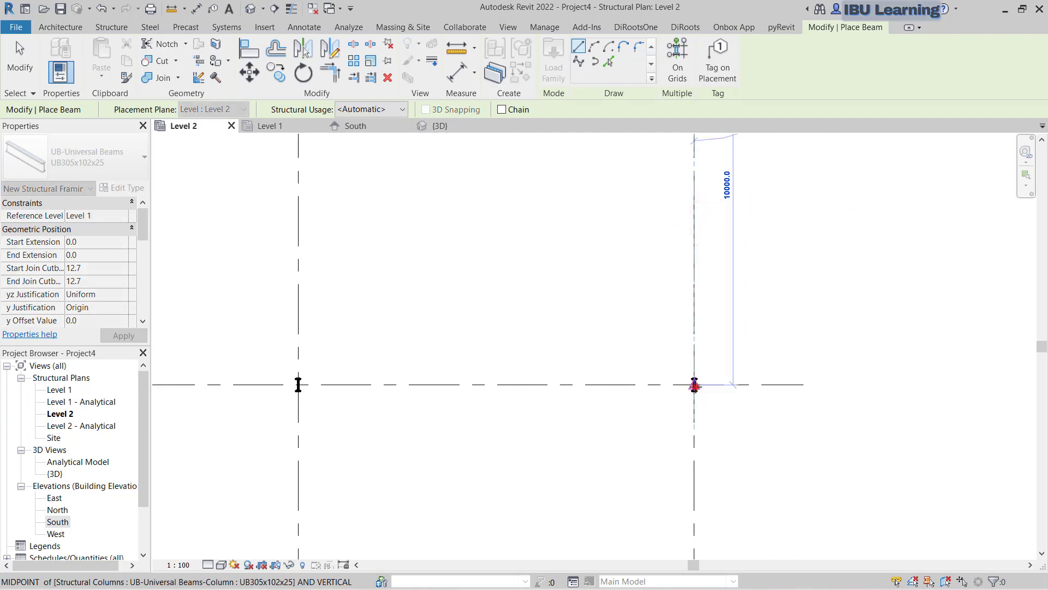
{"action": "left_click", "coordinate": [695, 384]}
{"action": "middle_click_drag", "start_coordinate": [719, 412], "coordinate": [686, 257]}
{"action": "left_click", "coordinate": [679, 217]}
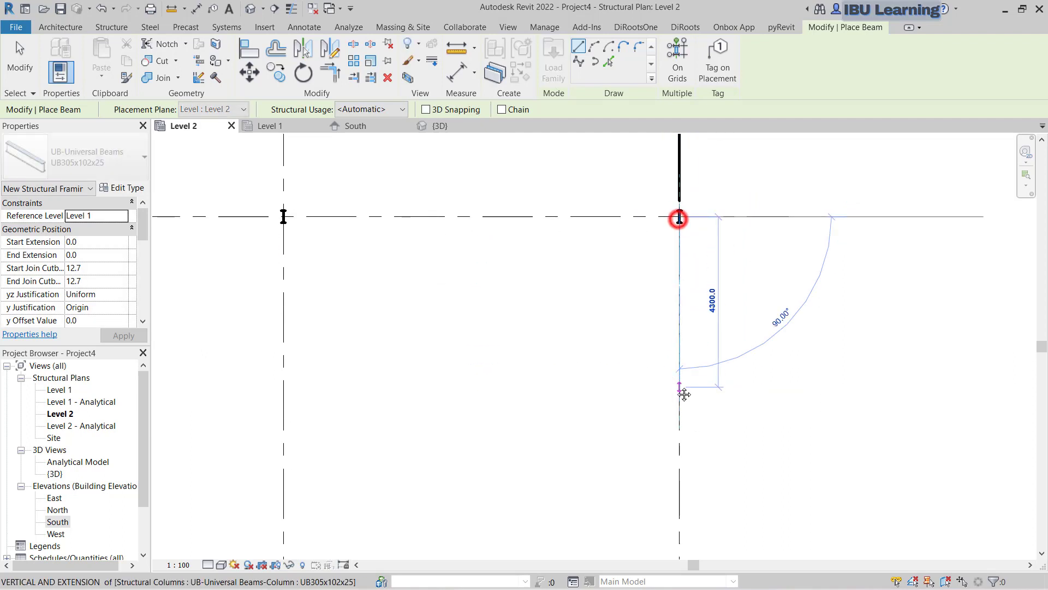
{"action": "middle_click_drag", "start_coordinate": [683, 393], "coordinate": [684, 196]}
{"action": "left_click", "coordinate": [680, 415]}
{"action": "scroll", "coordinate": [718, 339], "scroll_direction": "down", "scroll_amount": 3}
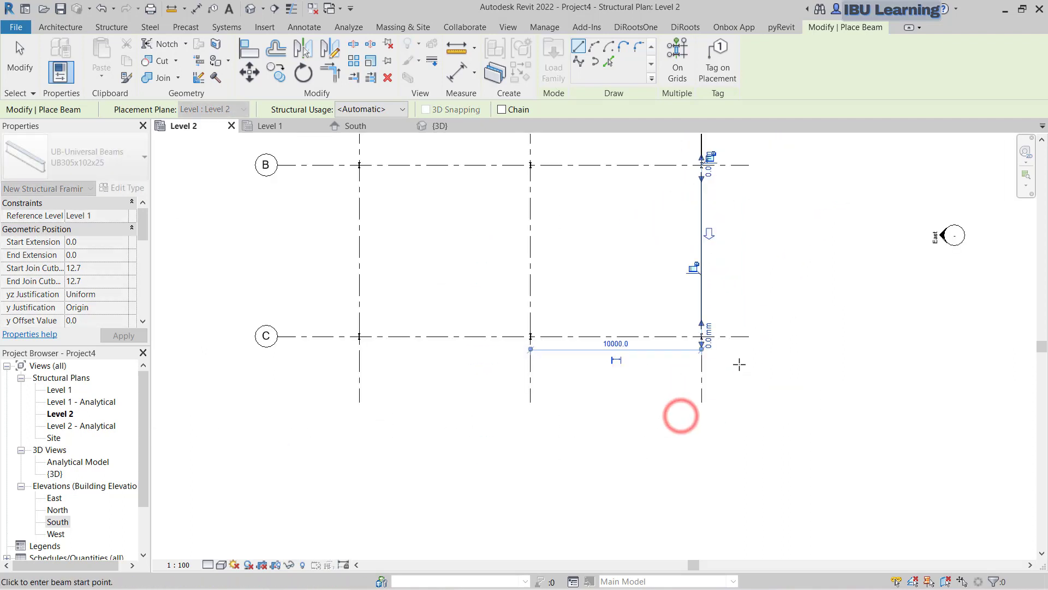
{"action": "key", "text": "Escape"}
Place two UB305x102x25 beams along grid C, from column 1 to 2 and from column 2 to 3.
{"action": "scroll", "coordinate": [495, 360], "scroll_direction": "up", "scroll_amount": 2}
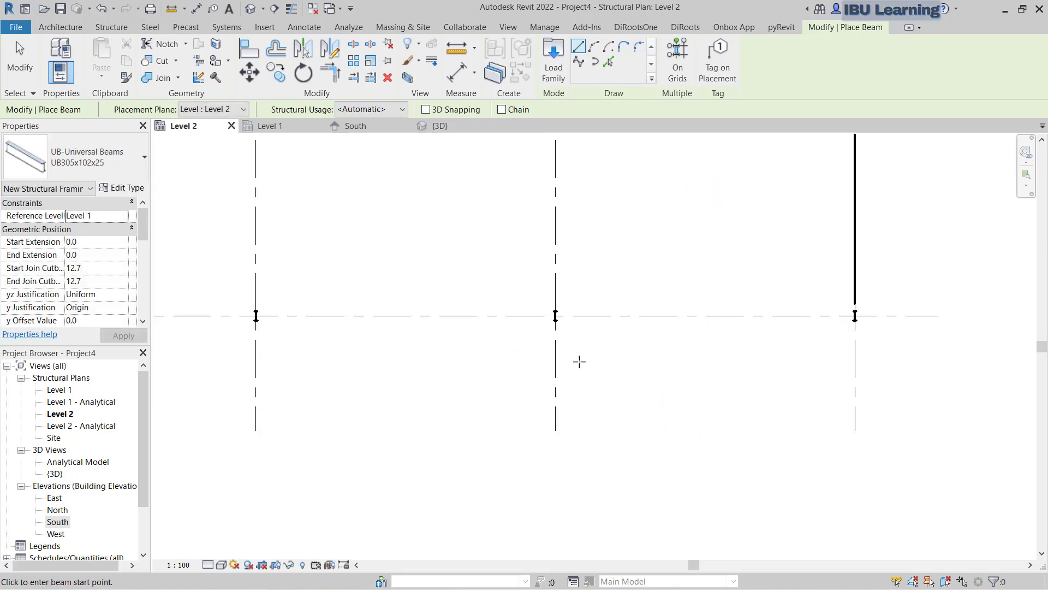
{"action": "left_click", "coordinate": [255, 315]}
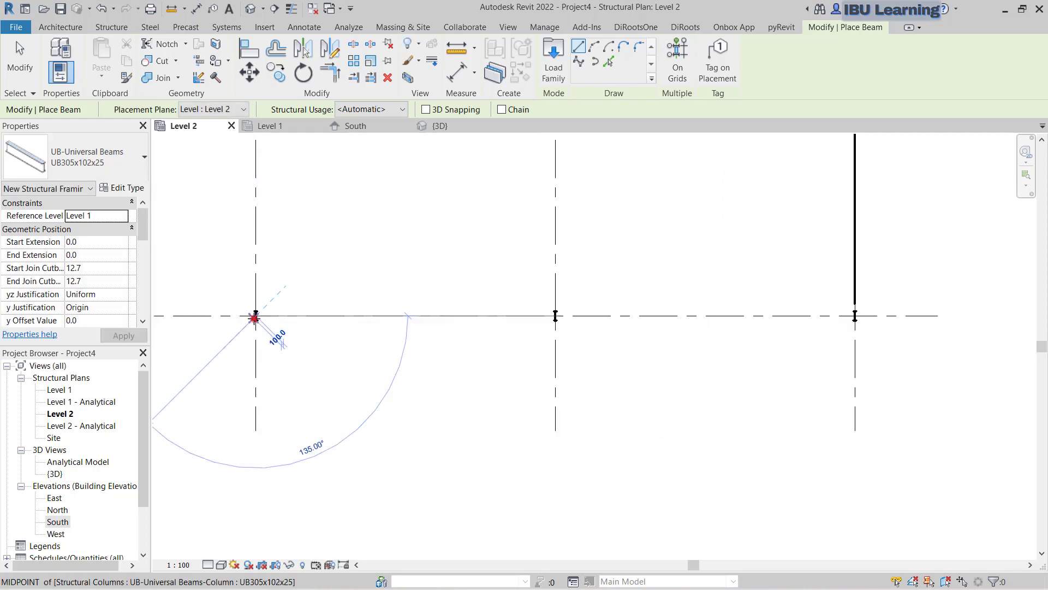
{"action": "left_click", "coordinate": [557, 317]}
{"action": "scroll", "coordinate": [593, 338], "scroll_direction": "down", "scroll_amount": 3}
{"action": "scroll", "coordinate": [503, 326], "scroll_direction": "up", "scroll_amount": 4}
{"action": "left_click", "coordinate": [485, 316]}
{"action": "middle_click_drag", "start_coordinate": [682, 329], "coordinate": [544, 322]}
{"action": "left_click", "coordinate": [890, 312]}
Place two UB305x102x25 beams along grid 1, from column C to B and from column B to A.
{"action": "scroll", "coordinate": [611, 355], "scroll_direction": "down", "scroll_amount": 4}
{"action": "scroll", "coordinate": [420, 353], "scroll_direction": "up", "scroll_amount": 5}
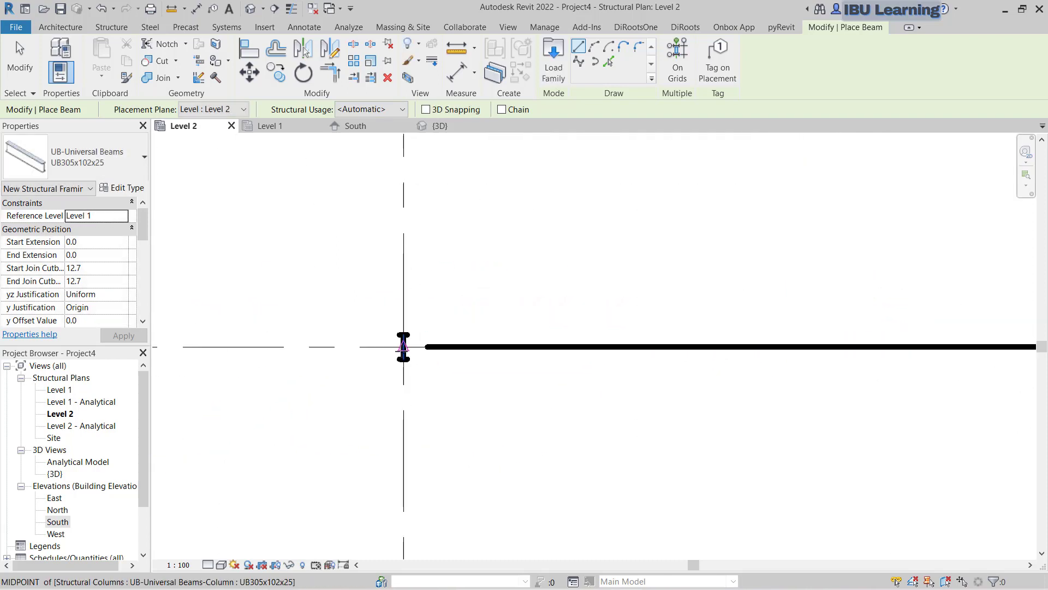
{"action": "left_click", "coordinate": [403, 346]}
{"action": "scroll", "coordinate": [433, 408], "scroll_direction": "down", "scroll_amount": 5}
{"action": "scroll", "coordinate": [425, 201], "scroll_direction": "up", "scroll_amount": 5}
{"action": "left_click", "coordinate": [429, 181]}
{"action": "scroll", "coordinate": [411, 317], "scroll_direction": "down", "scroll_amount": 3}
{"action": "scroll", "coordinate": [428, 116], "scroll_direction": "up", "scroll_amount": 4}
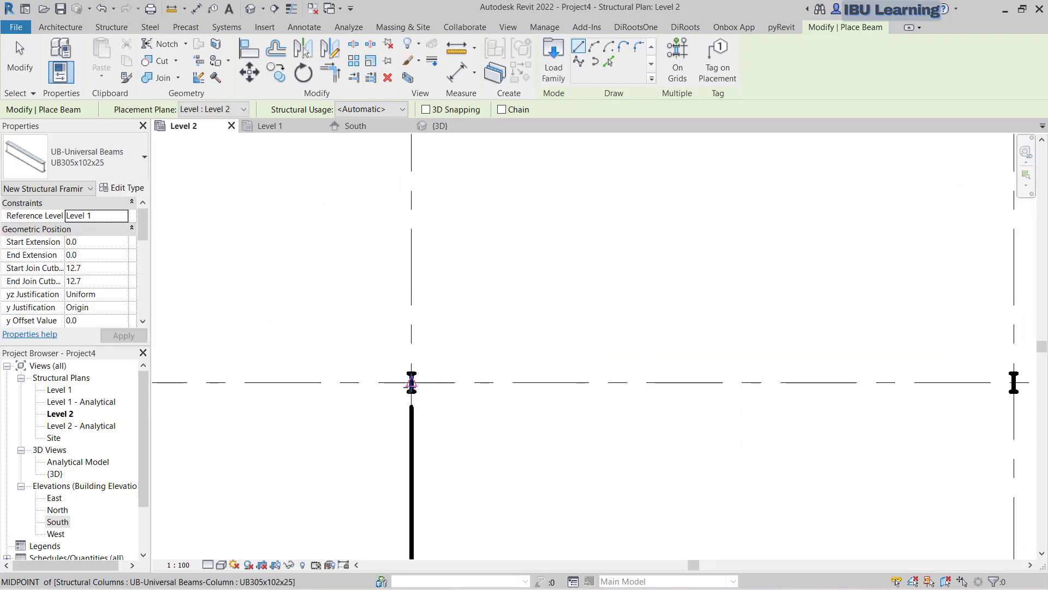
{"action": "left_click", "coordinate": [412, 382]}
{"action": "middle_click_drag", "start_coordinate": [431, 243], "coordinate": [418, 463]}
{"action": "scroll", "coordinate": [418, 463], "scroll_direction": "down", "scroll_amount": 3}
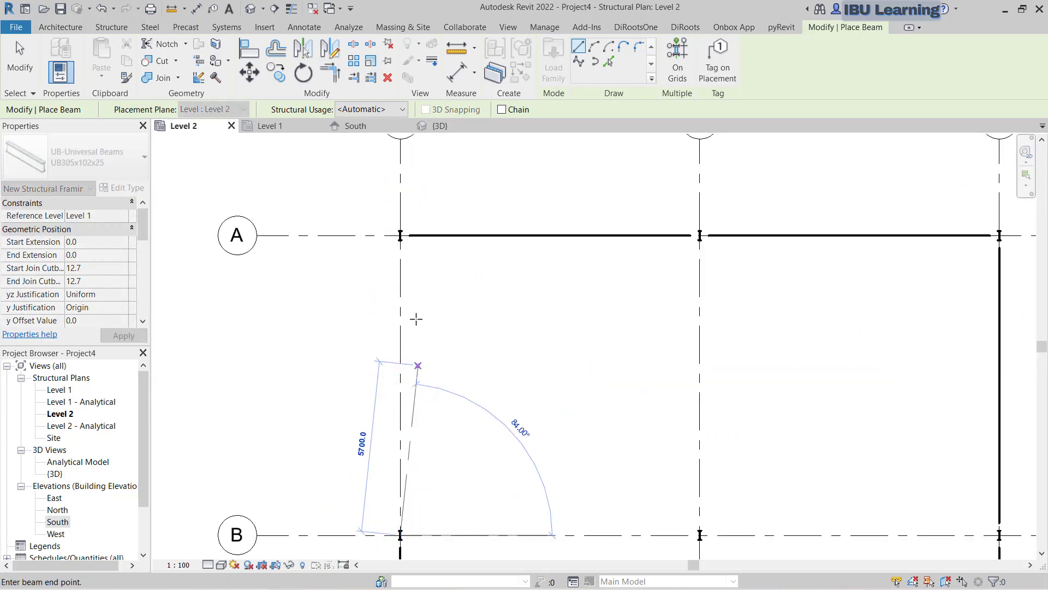
{"action": "left_click", "coordinate": [402, 236]}
Place two UB305x102x25 beams along grid 2, from column A to B and B to C, and end beam placement.
{"action": "scroll", "coordinate": [485, 232], "scroll_direction": "down", "scroll_amount": 3}
{"action": "scroll", "coordinate": [573, 230], "scroll_direction": "up", "scroll_amount": 6}
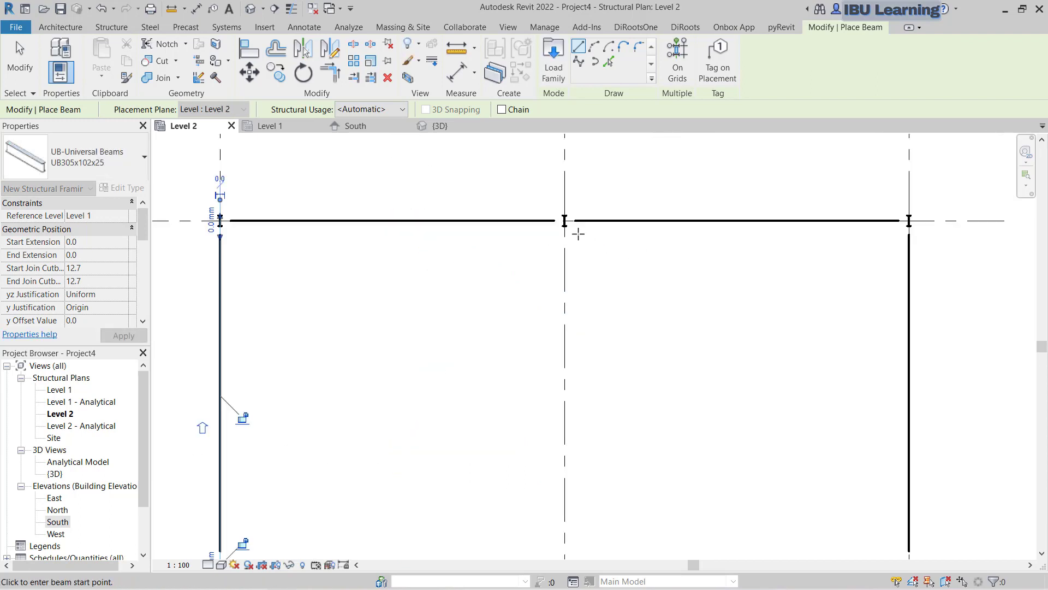
{"action": "left_click", "coordinate": [556, 210]}
{"action": "scroll", "coordinate": [556, 210], "scroll_direction": "down", "scroll_amount": 3}
{"action": "middle_click_drag", "start_coordinate": [570, 453], "coordinate": [552, 299]}
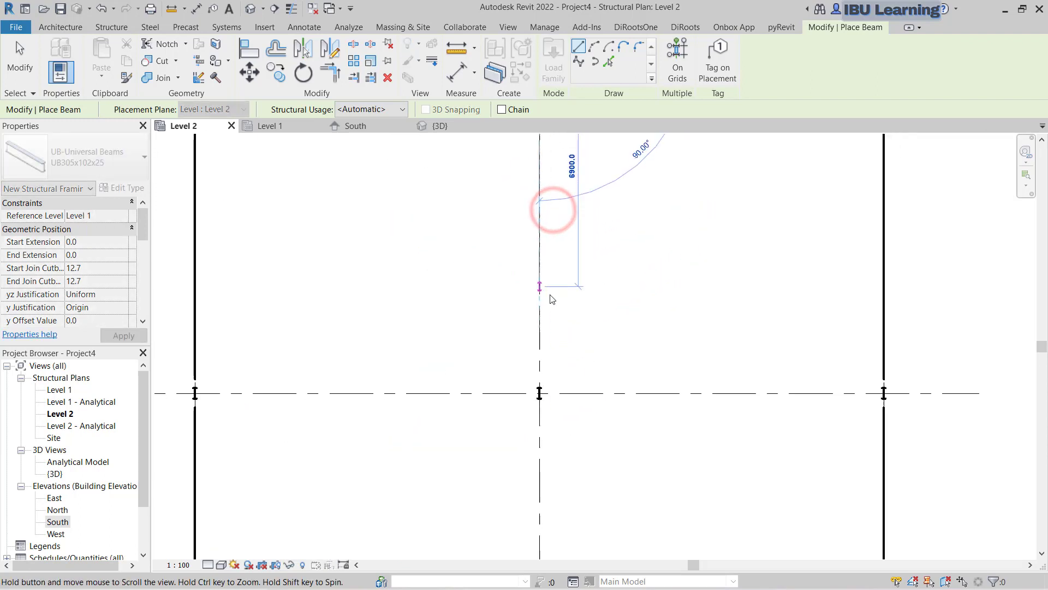
{"action": "left_click", "coordinate": [540, 394]}
{"action": "middle_click_drag", "start_coordinate": [547, 440], "coordinate": [546, 295]}
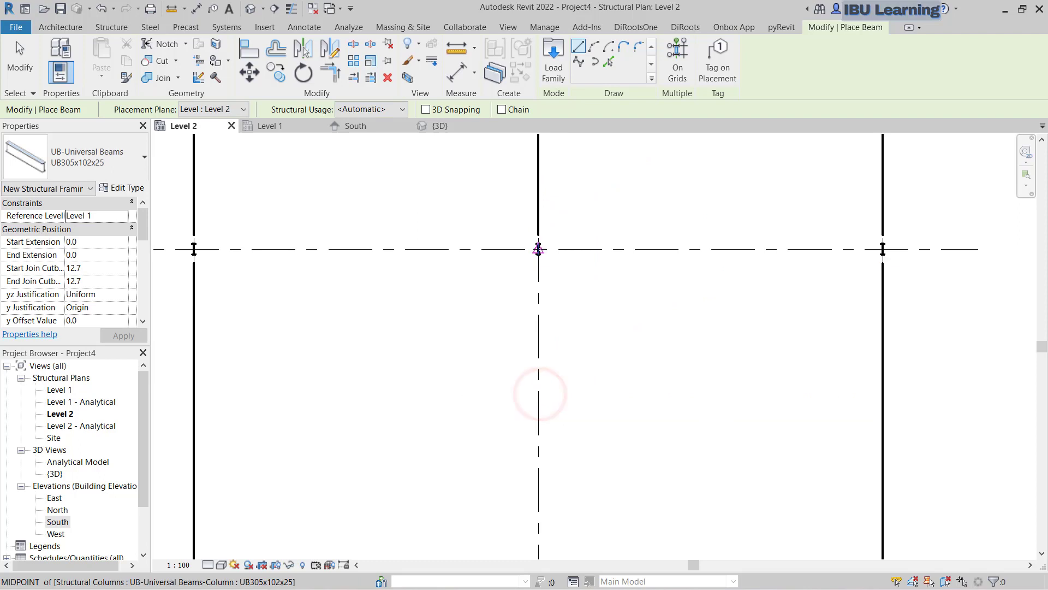
{"action": "left_click", "coordinate": [540, 248]}
{"action": "middle_click_drag", "start_coordinate": [576, 426], "coordinate": [576, 251]}
{"action": "left_click", "coordinate": [541, 419]}
{"action": "scroll", "coordinate": [540, 420], "scroll_direction": "down", "scroll_amount": 6}
{"action": "key", "text": "Escape"}
{"action": "key", "text": "Escape"}
{"action": "scroll", "coordinate": [536, 327], "scroll_direction": "up", "scroll_amount": 3}
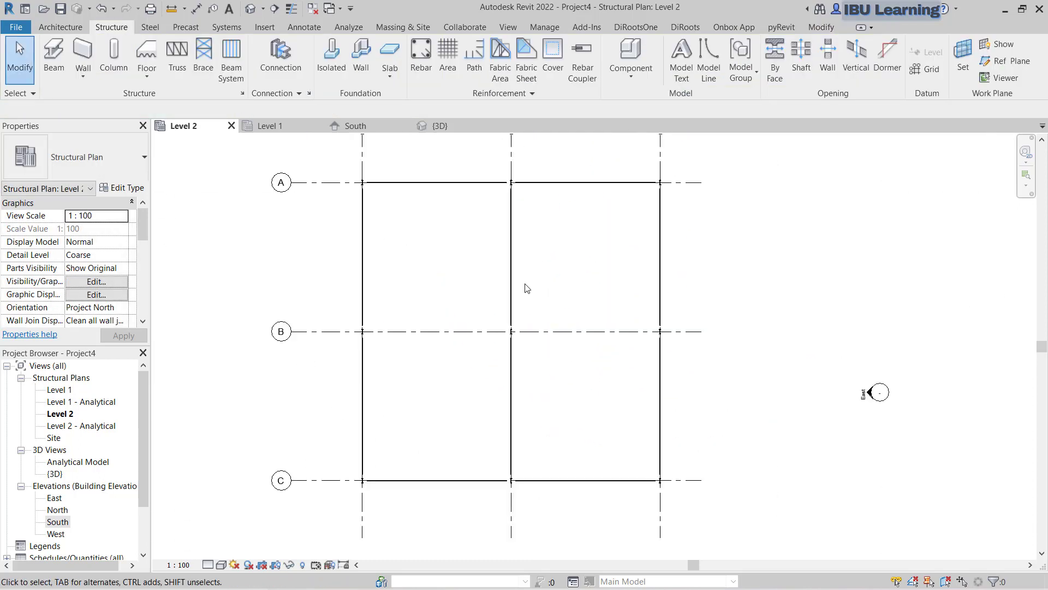
Start an automatic beam system on Level 2 and set its beam type to UB127x76x13.
{"action": "left_click", "coordinate": [231, 58]}
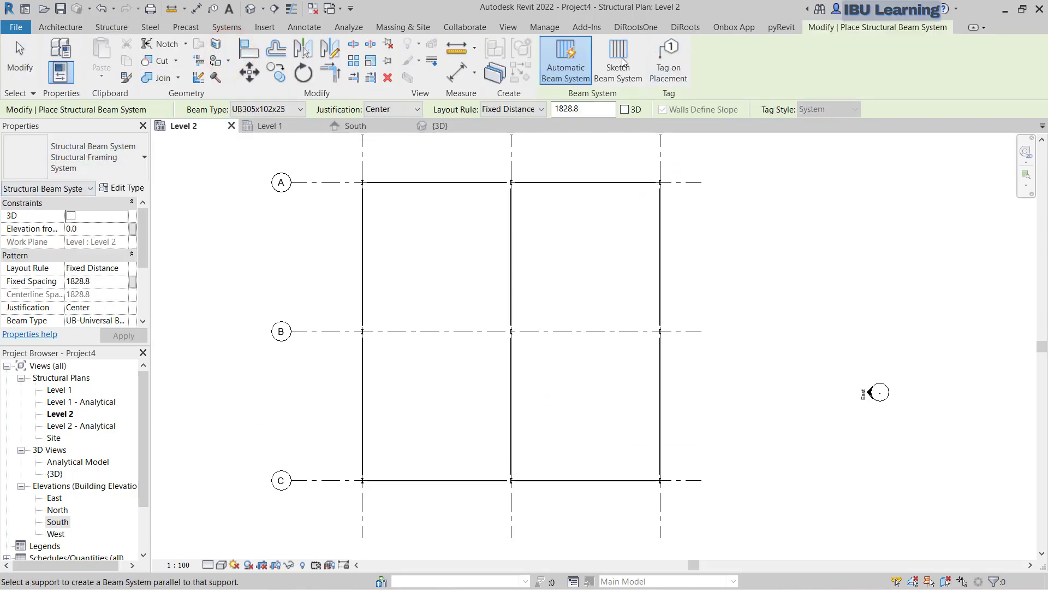
{"action": "left_click", "coordinate": [65, 153]}
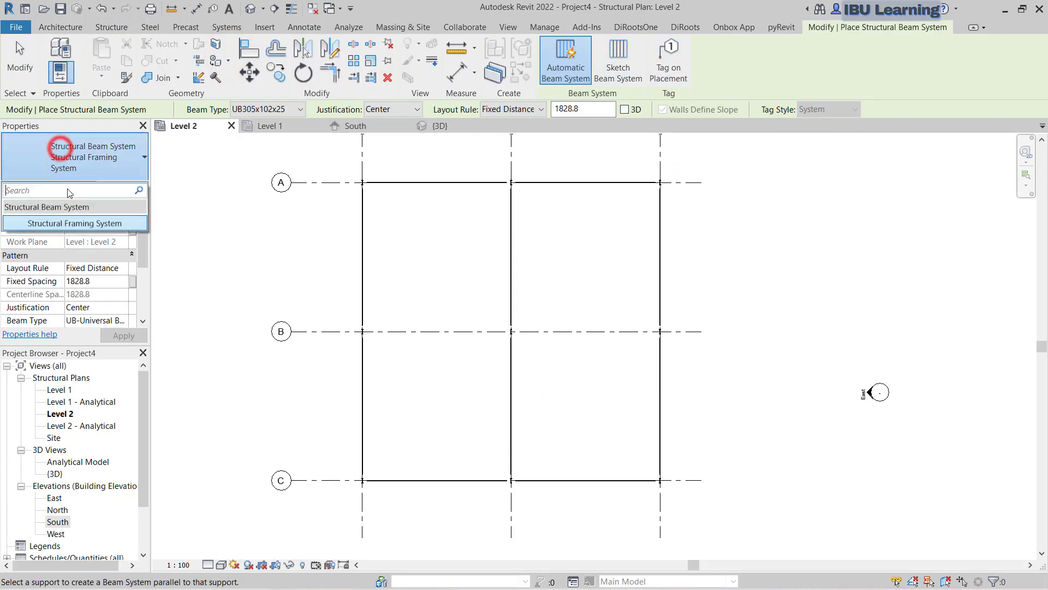
{"action": "left_click", "coordinate": [97, 165]}
{"action": "left_click", "coordinate": [125, 321]}
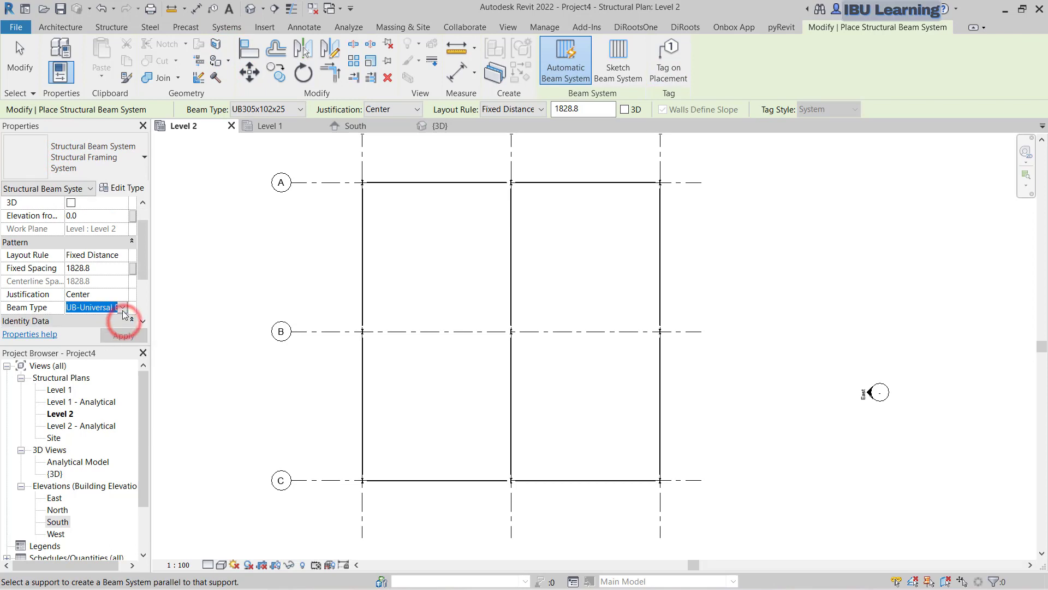
{"action": "left_click", "coordinate": [123, 308]}
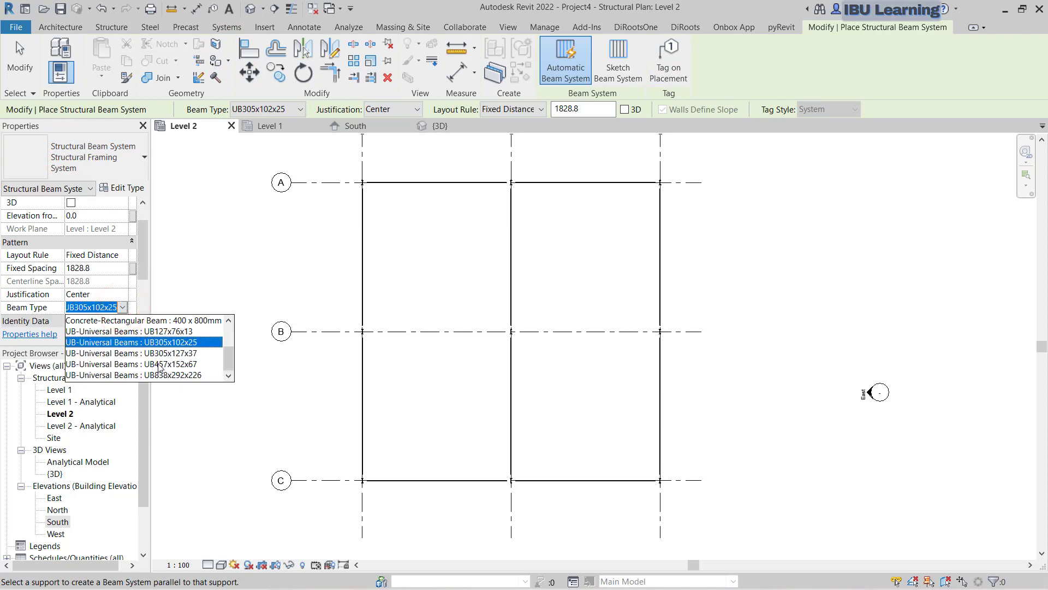
{"action": "left_click", "coordinate": [173, 331]}
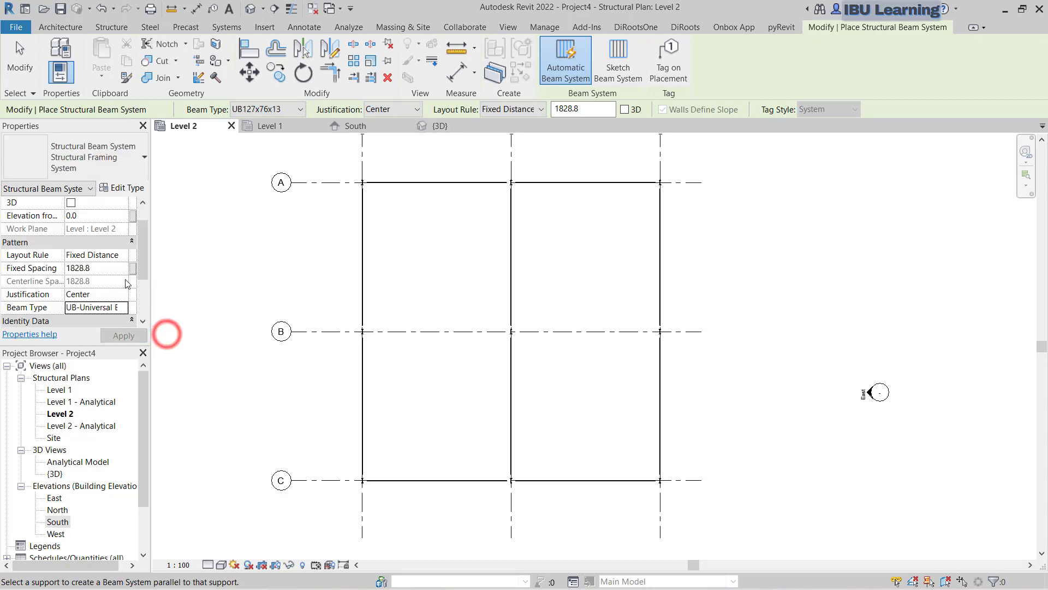
{"action": "left_click", "coordinate": [121, 308]}
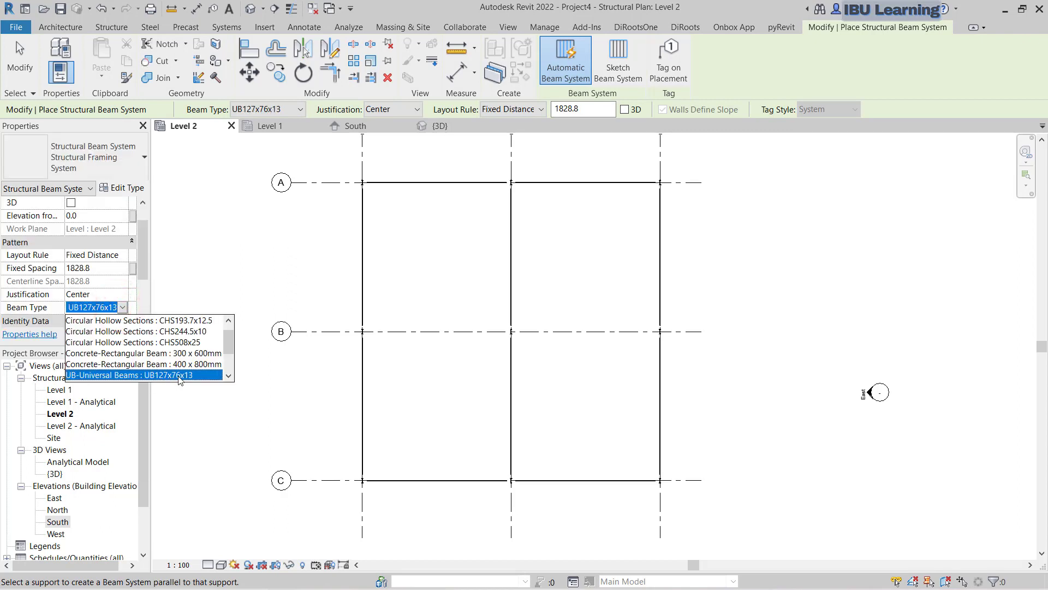
{"action": "left_click", "coordinate": [136, 277]}
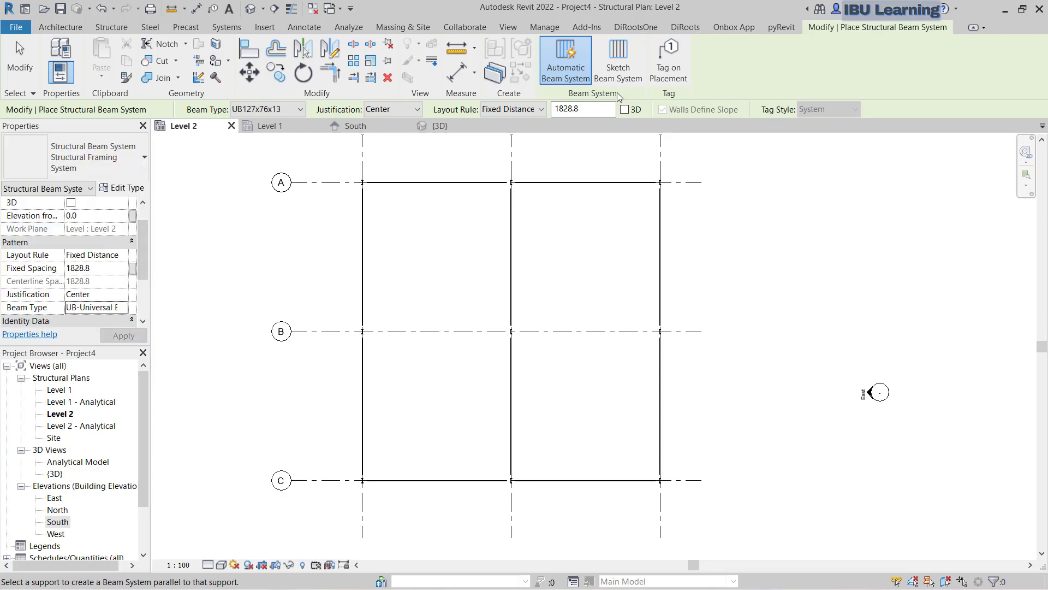
Set the layout rule to Fixed Number with 10 lines and place beam systems parallel to both grid C beams.
{"action": "middle_click_drag", "start_coordinate": [444, 250], "coordinate": [478, 291]}
{"action": "scroll", "coordinate": [477, 291], "scroll_direction": "down", "scroll_amount": 1}
{"action": "scroll", "coordinate": [468, 277], "scroll_direction": "up", "scroll_amount": 3}
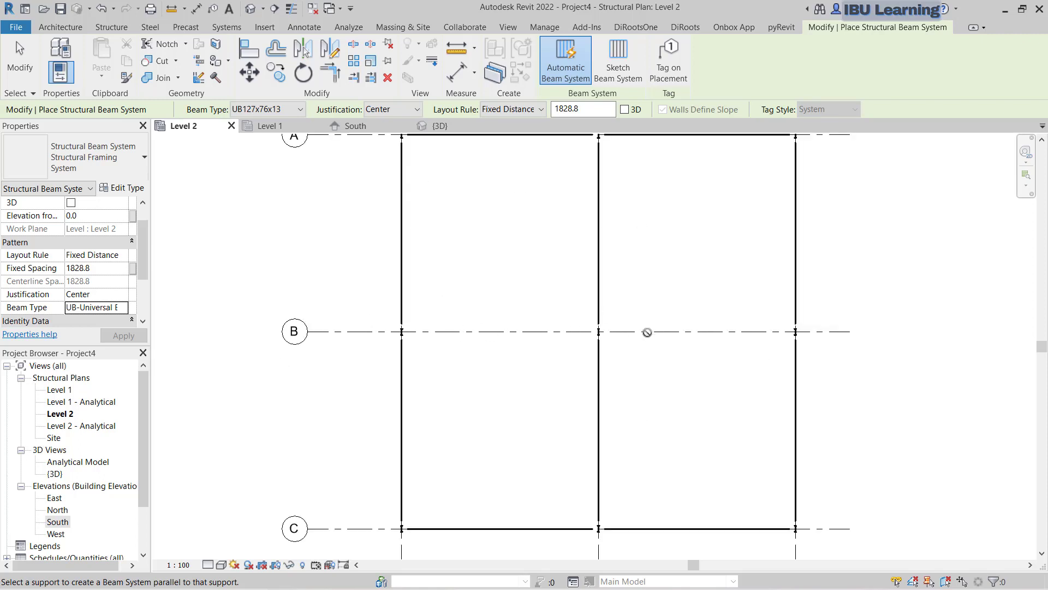
{"action": "scroll", "coordinate": [469, 362], "scroll_direction": "down", "scroll_amount": 3}
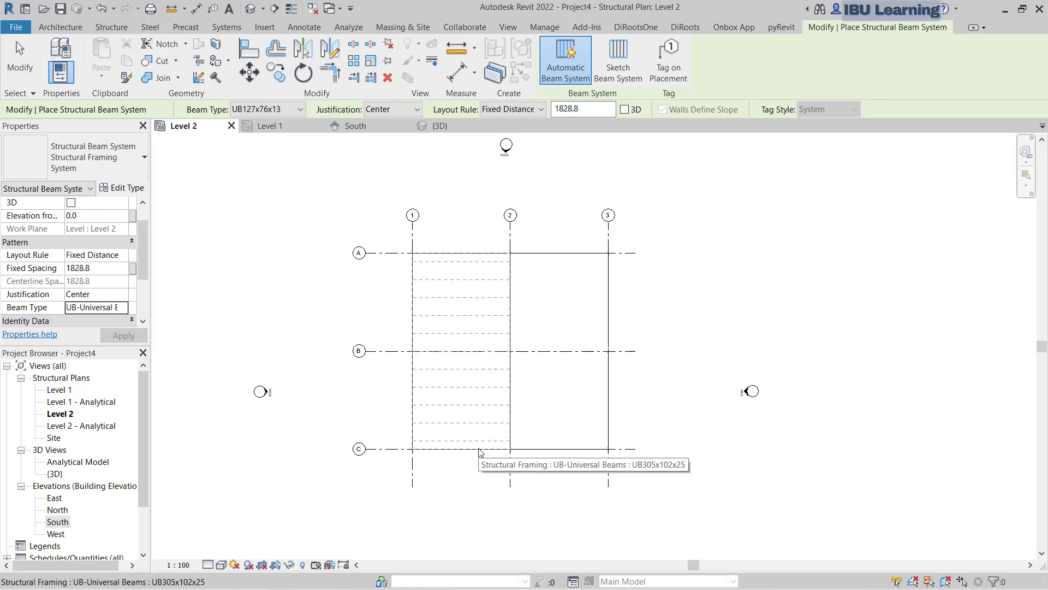
{"action": "left_click", "coordinate": [513, 109]}
{"action": "left_click", "coordinate": [513, 145]}
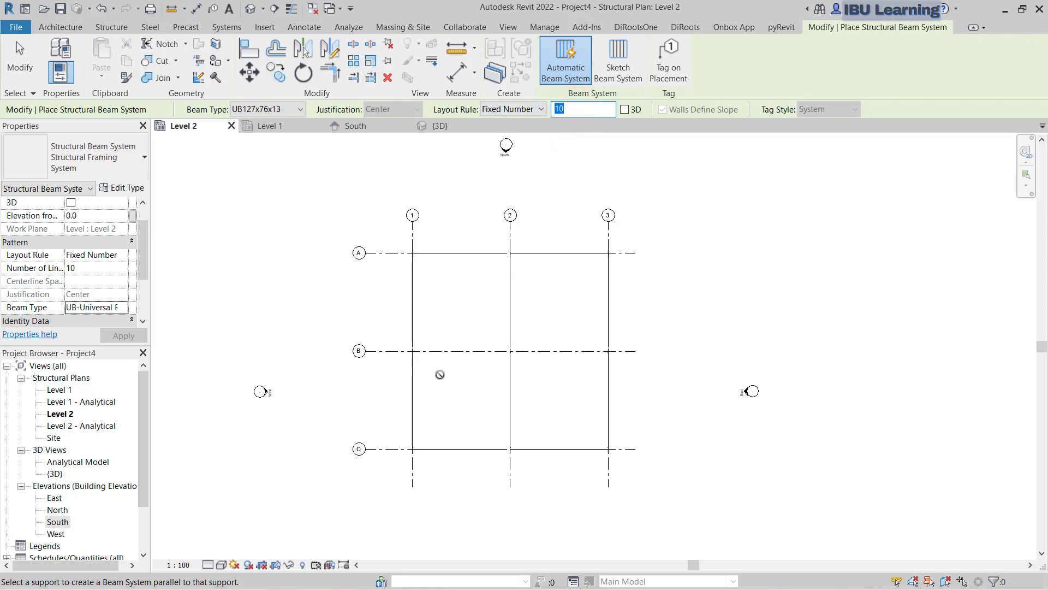
{"action": "left_click", "coordinate": [445, 451]}
{"action": "left_click", "coordinate": [575, 450]}
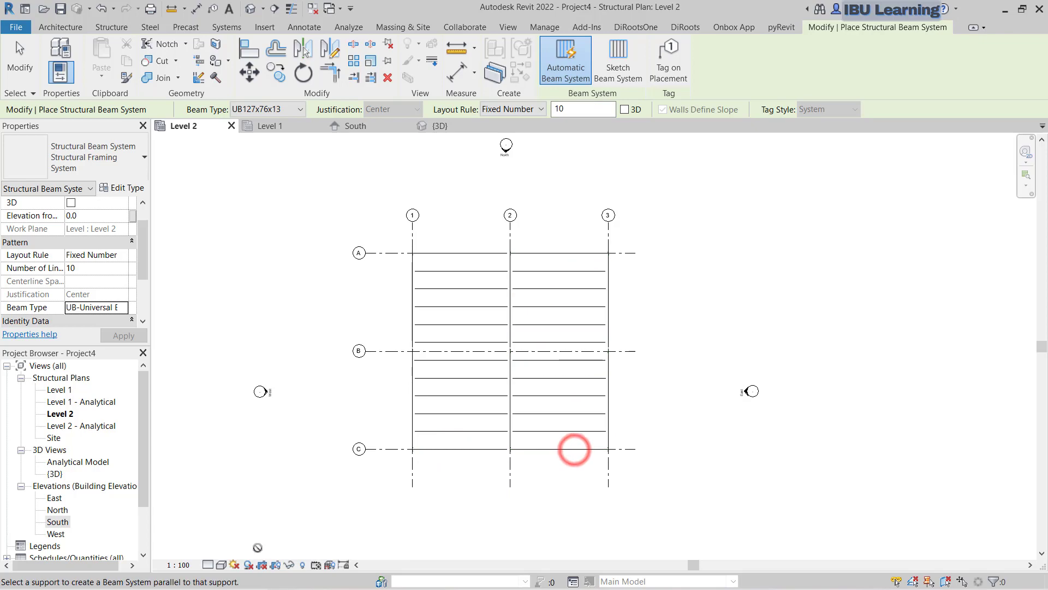
End beam system placement and set the Level 2 plan's detail level to Medium.
{"action": "key", "text": "Escape"}
{"action": "key", "text": "Escape"}
{"action": "left_click", "coordinate": [209, 565]}
{"action": "left_click", "coordinate": [216, 541]}
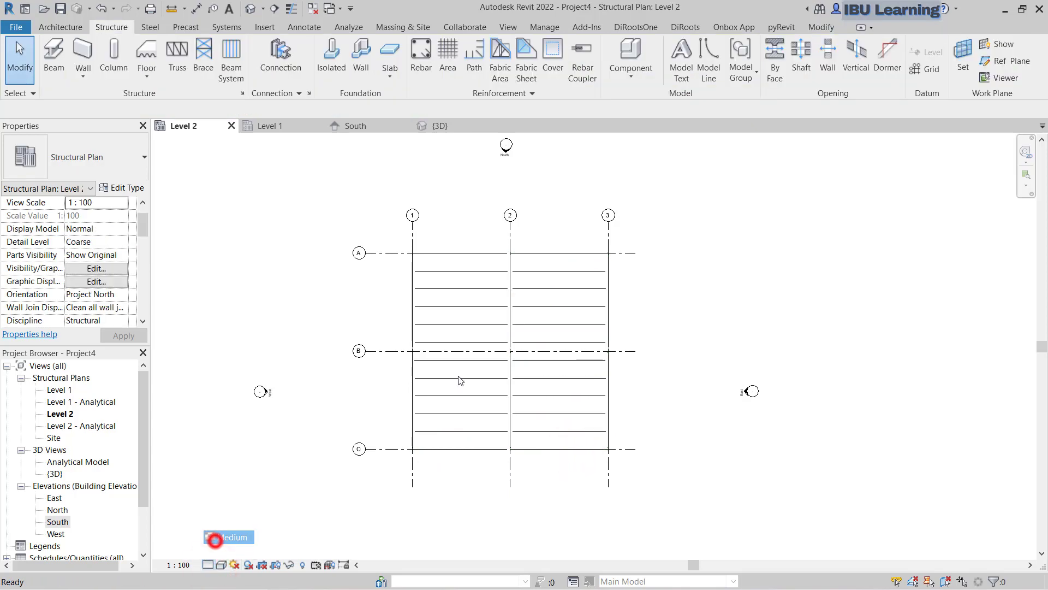
Examine the beam systems in the Level 2 plan and from another angle in the 3D view.
{"action": "scroll", "coordinate": [479, 376], "scroll_direction": "up", "scroll_amount": 5}
{"action": "scroll", "coordinate": [438, 365], "scroll_direction": "down", "scroll_amount": 1}
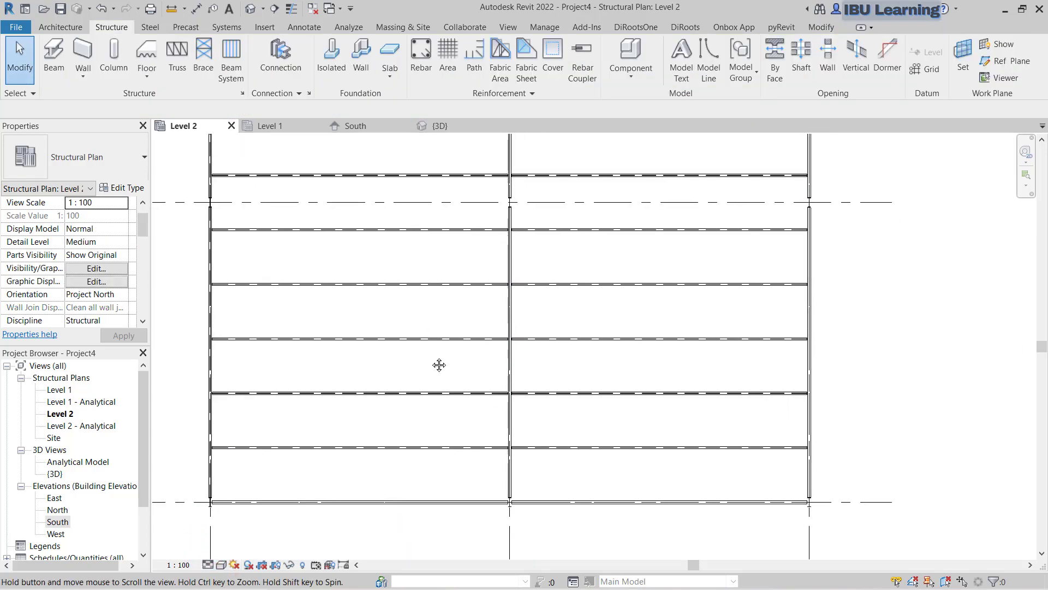
{"action": "scroll", "coordinate": [580, 310], "scroll_direction": "down", "scroll_amount": 2}
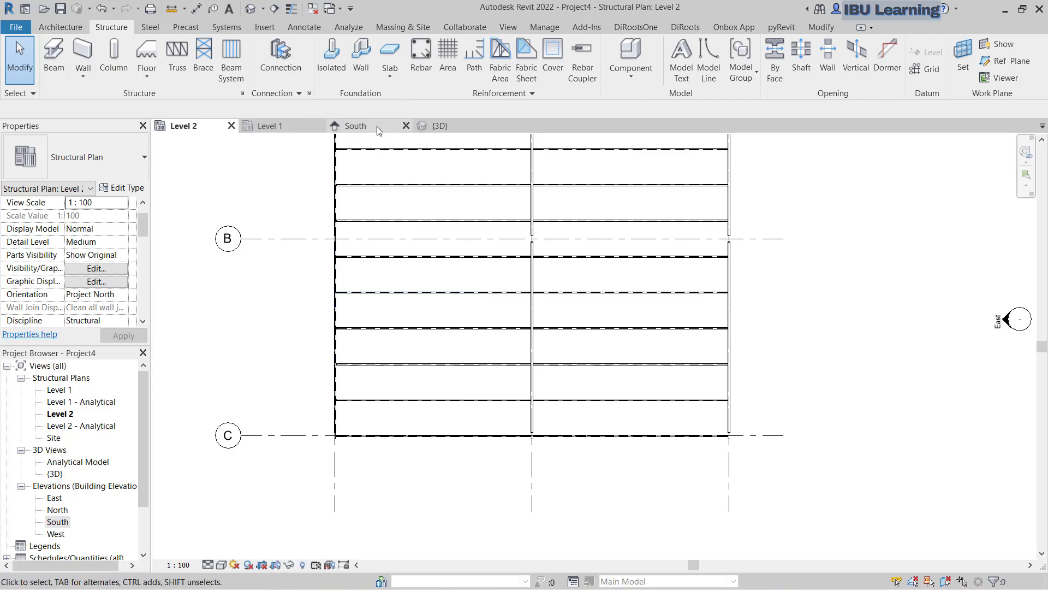
{"action": "left_click", "coordinate": [459, 126]}
{"action": "middle_click_drag", "start_coordinate": [594, 419], "coordinate": [724, 402], "text": "shift"}
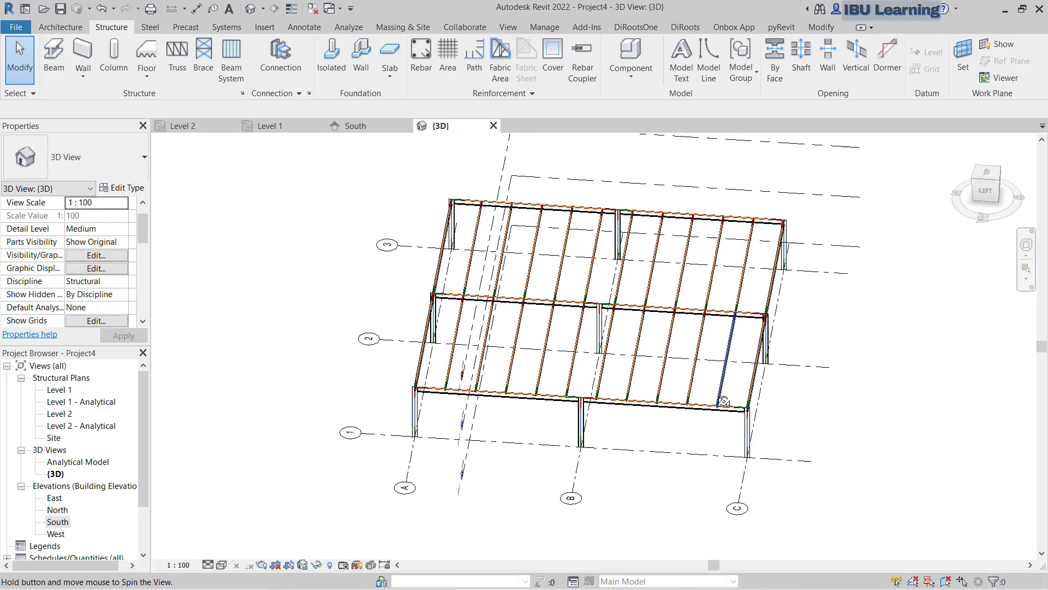
Undo the beam systems placed on the Level 2 plan, leaving only the columns and main beams.
{"action": "scroll", "coordinate": [611, 312], "scroll_direction": "up", "scroll_amount": 5}
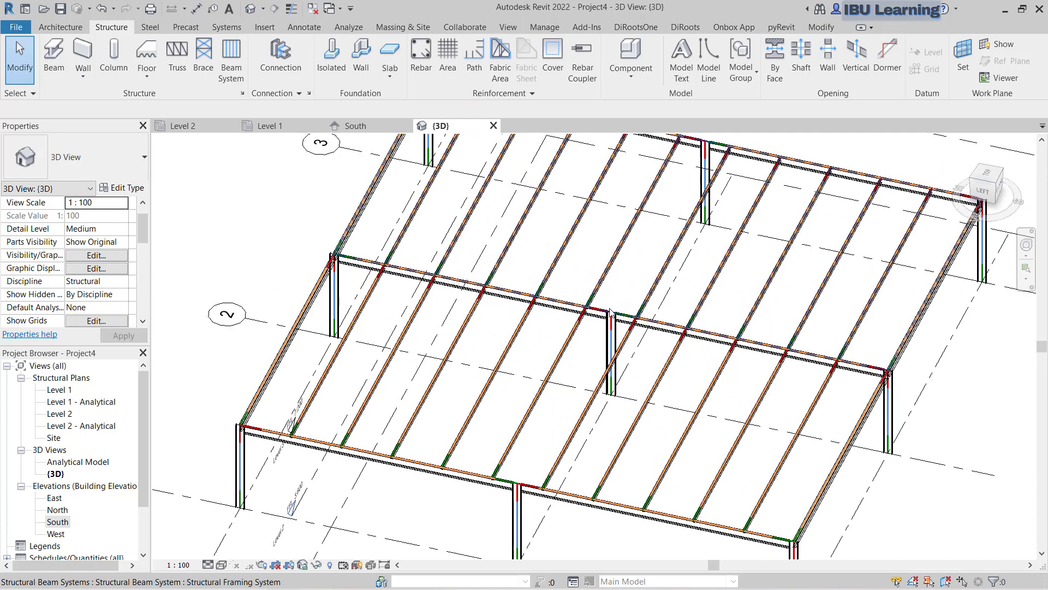
{"action": "scroll", "coordinate": [611, 312], "scroll_direction": "down", "scroll_amount": 5}
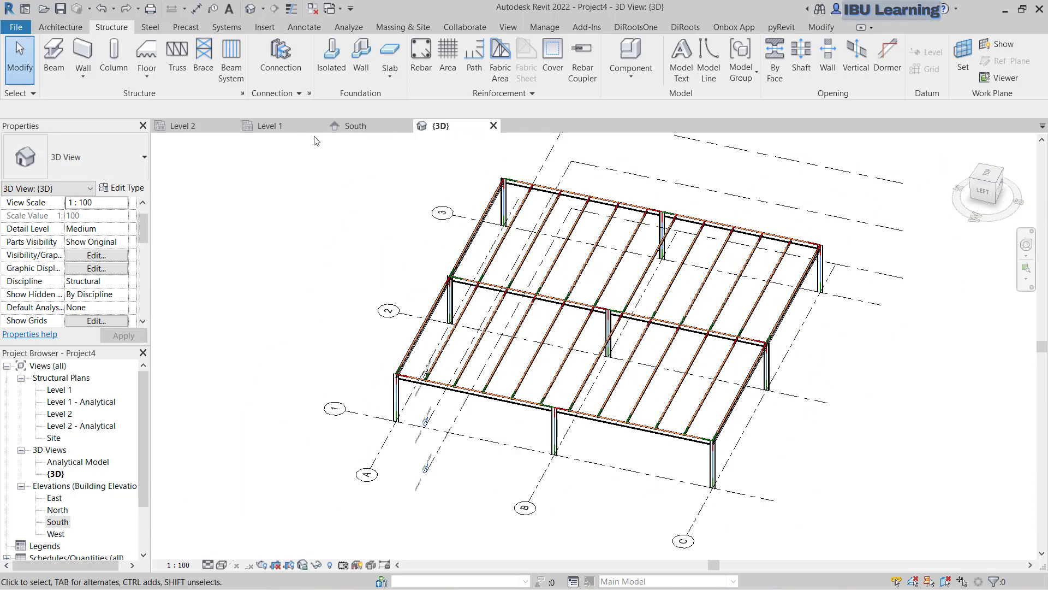
{"action": "left_click", "coordinate": [270, 125]}
{"action": "scroll", "coordinate": [574, 335], "scroll_direction": "up", "scroll_amount": 5}
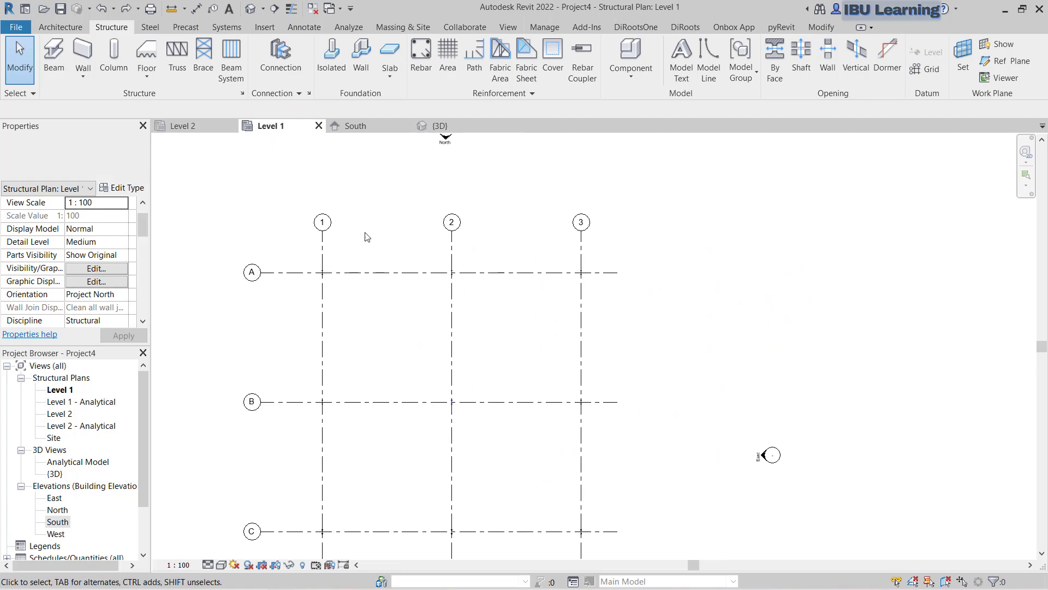
{"action": "left_click", "coordinate": [185, 126]}
{"action": "scroll", "coordinate": [481, 367], "scroll_direction": "up", "scroll_amount": 3}
{"action": "scroll", "coordinate": [511, 377], "scroll_direction": "down", "scroll_amount": 3}
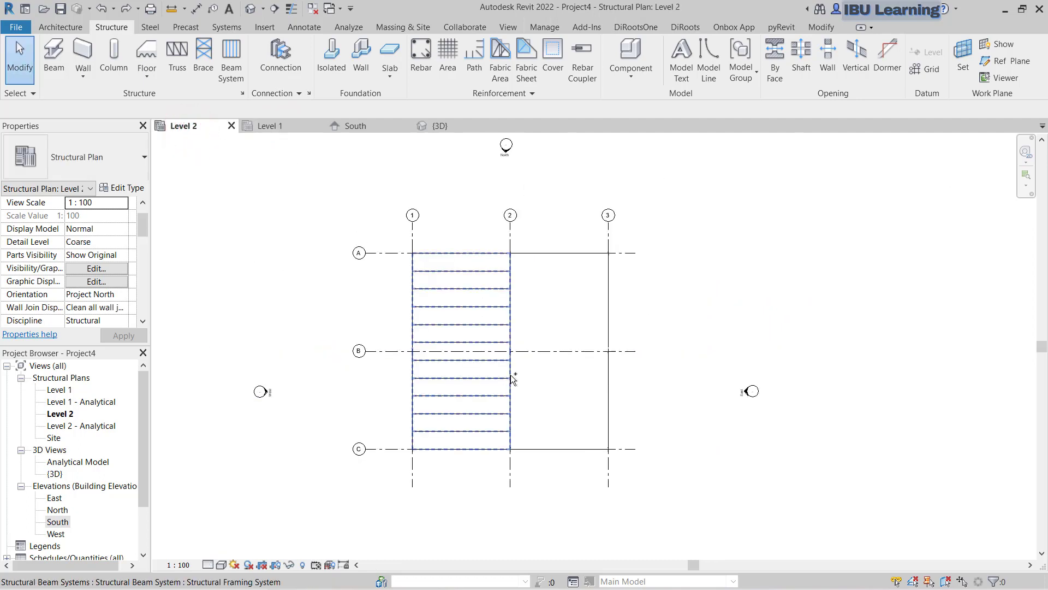
{"action": "key", "text": "ctrl+z"}
{"action": "scroll", "coordinate": [493, 354], "scroll_direction": "up", "scroll_amount": 3}
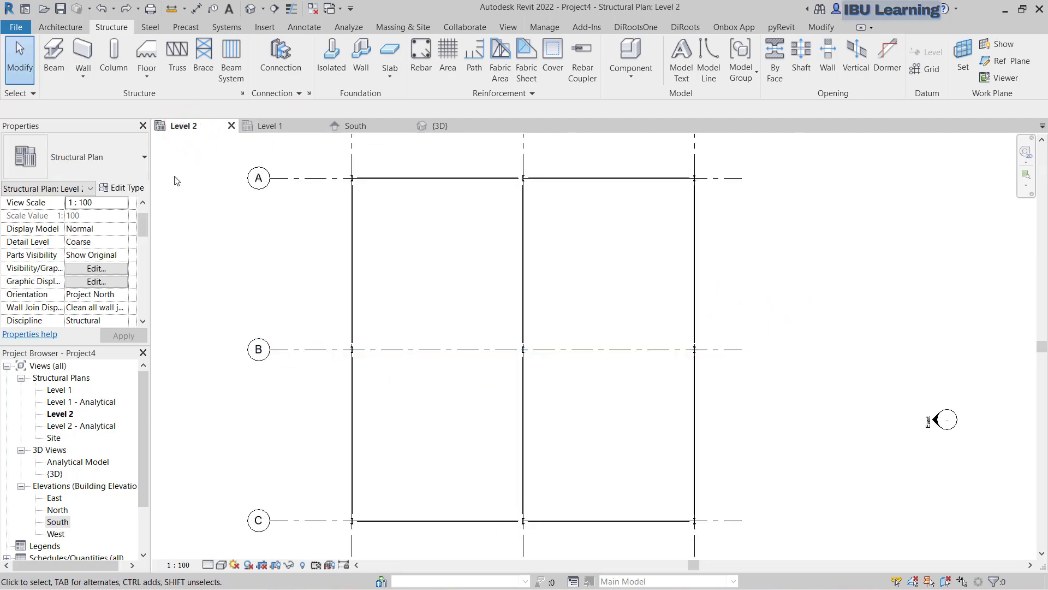
Place a UB305x102x25 beam along grid B from the grid 1 column to the grid 2 column on Level 2.
{"action": "left_click", "coordinate": [54, 59]}
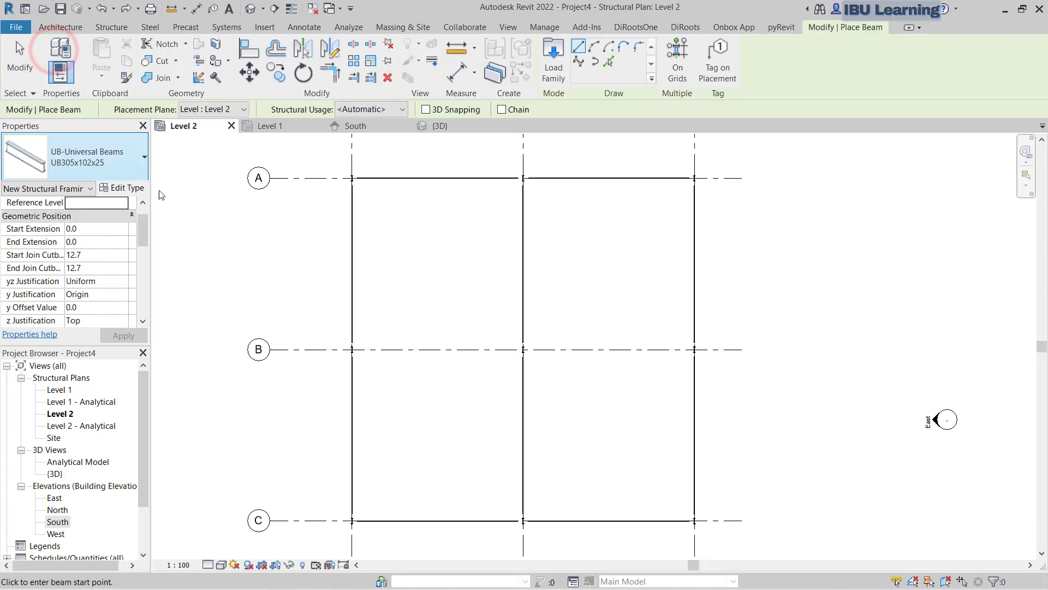
{"action": "scroll", "coordinate": [347, 350], "scroll_direction": "up", "scroll_amount": 3}
{"action": "scroll", "coordinate": [347, 349], "scroll_direction": "up", "scroll_amount": 2}
{"action": "left_click", "coordinate": [347, 348]}
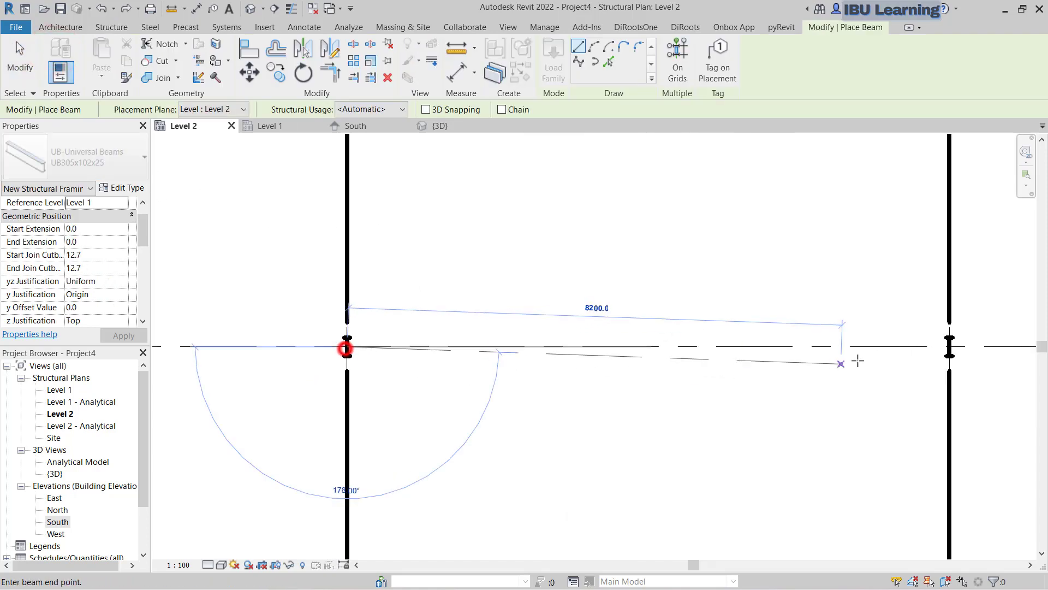
{"action": "left_click", "coordinate": [949, 346]}
{"action": "middle_click_drag", "start_coordinate": [950, 347], "coordinate": [417, 374]}
Place a second UB305x102x25 beam along grid B between the columns at grids 2 and 3, and finish beam placement.
{"action": "scroll", "coordinate": [417, 374], "scroll_direction": "up", "scroll_amount": 2}
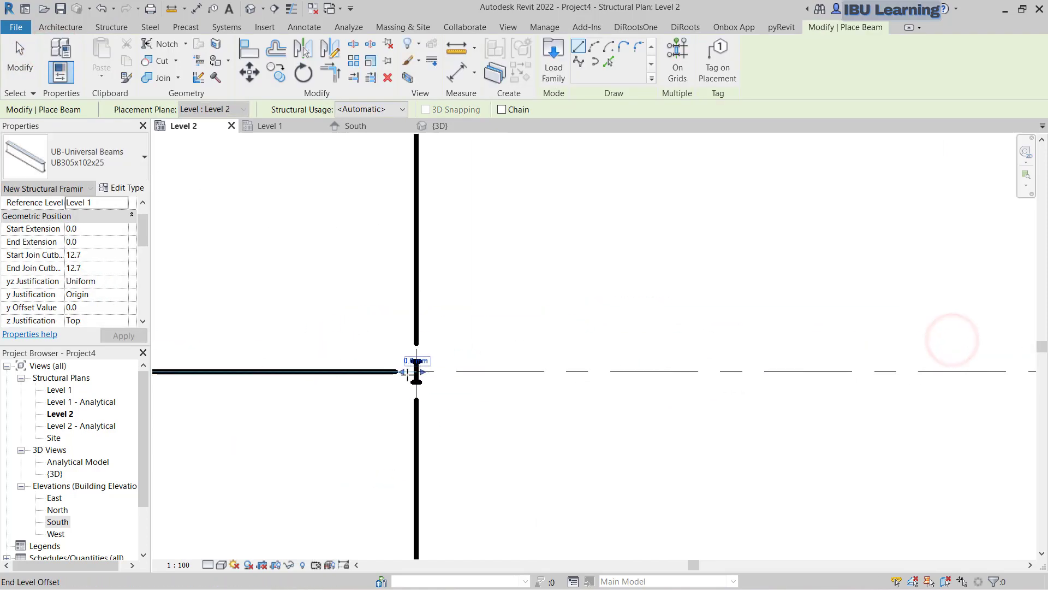
{"action": "left_click", "coordinate": [418, 376]}
{"action": "scroll", "coordinate": [418, 375], "scroll_direction": "down", "scroll_amount": 2}
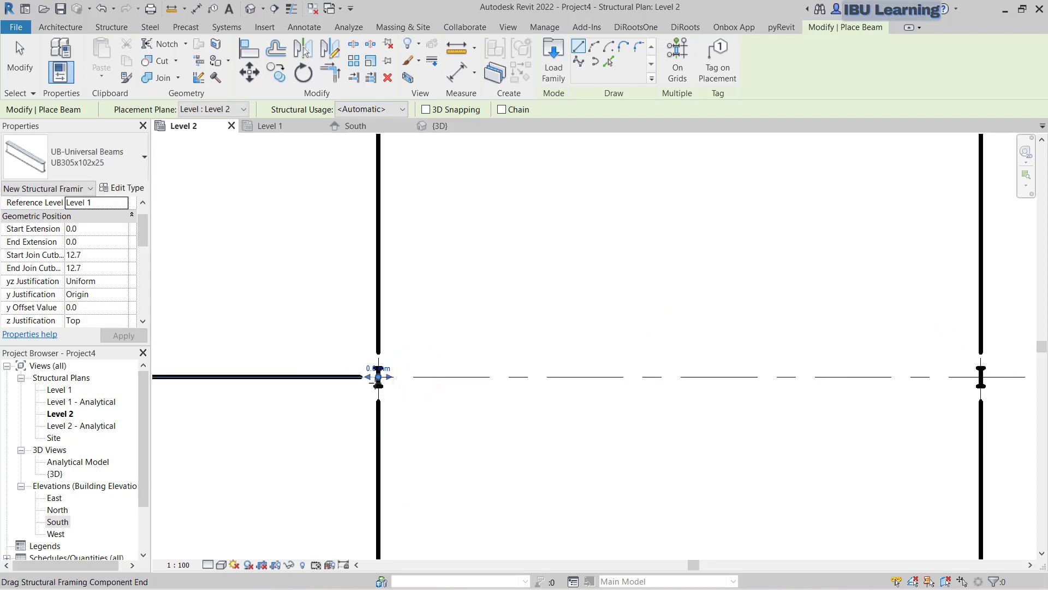
{"action": "scroll", "coordinate": [382, 367], "scroll_direction": "up", "scroll_amount": 3}
{"action": "left_click", "coordinate": [384, 366]}
{"action": "scroll", "coordinate": [384, 366], "scroll_direction": "down", "scroll_amount": 2}
{"action": "middle_click_drag", "start_coordinate": [644, 372], "coordinate": [393, 386]}
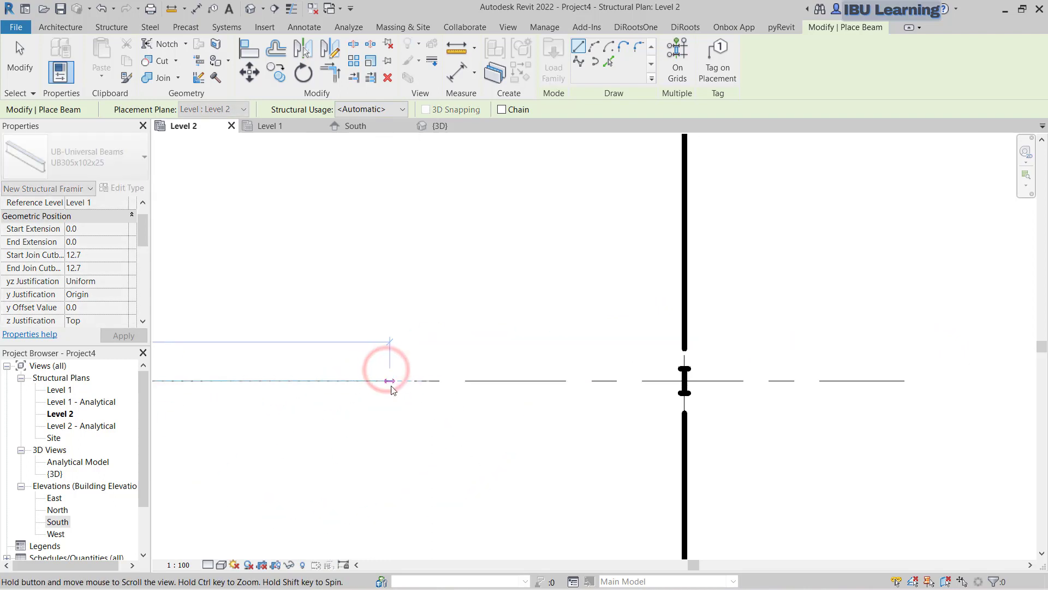
{"action": "left_click", "coordinate": [684, 381]}
{"action": "scroll", "coordinate": [764, 366], "scroll_direction": "down", "scroll_amount": 2}
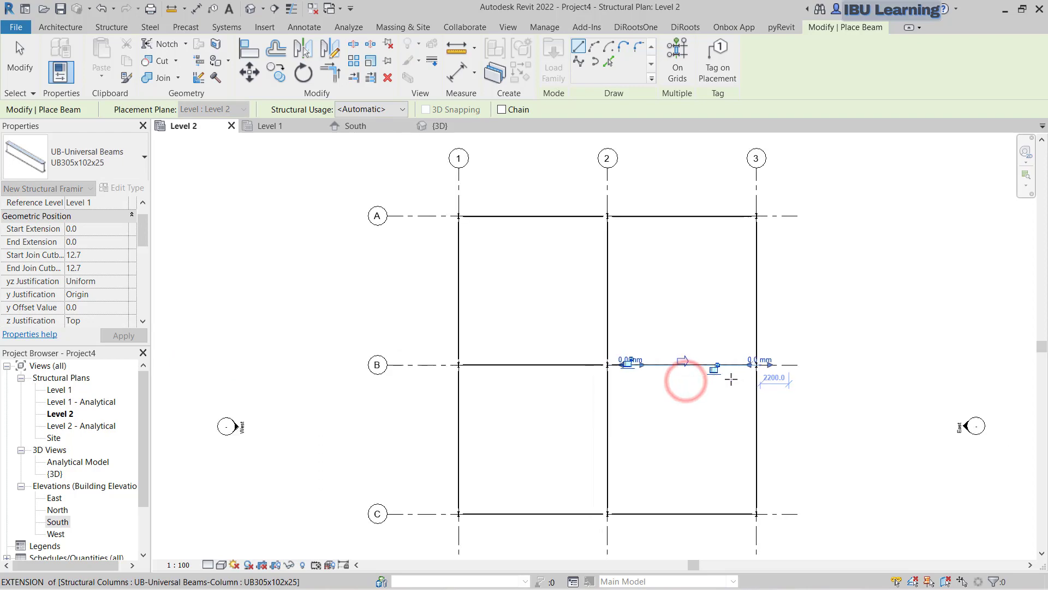
{"action": "key", "text": "Escape"}
{"action": "key", "text": "Escape"}
{"action": "scroll", "coordinate": [574, 265], "scroll_direction": "down", "scroll_amount": 1}
{"action": "scroll", "coordinate": [581, 251], "scroll_direction": "up", "scroll_amount": 2}
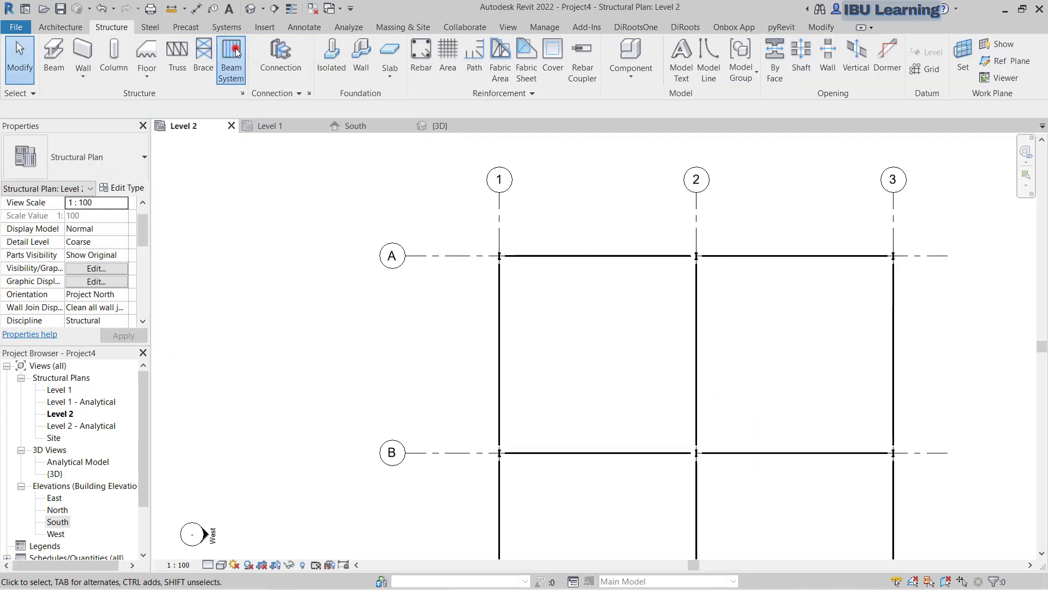
Place automatic UB127x76x13 beam systems with a Fixed Number of 6 lines in all four Level 2 bays, parallel to the lettered grids.
{"action": "left_click", "coordinate": [231, 62]}
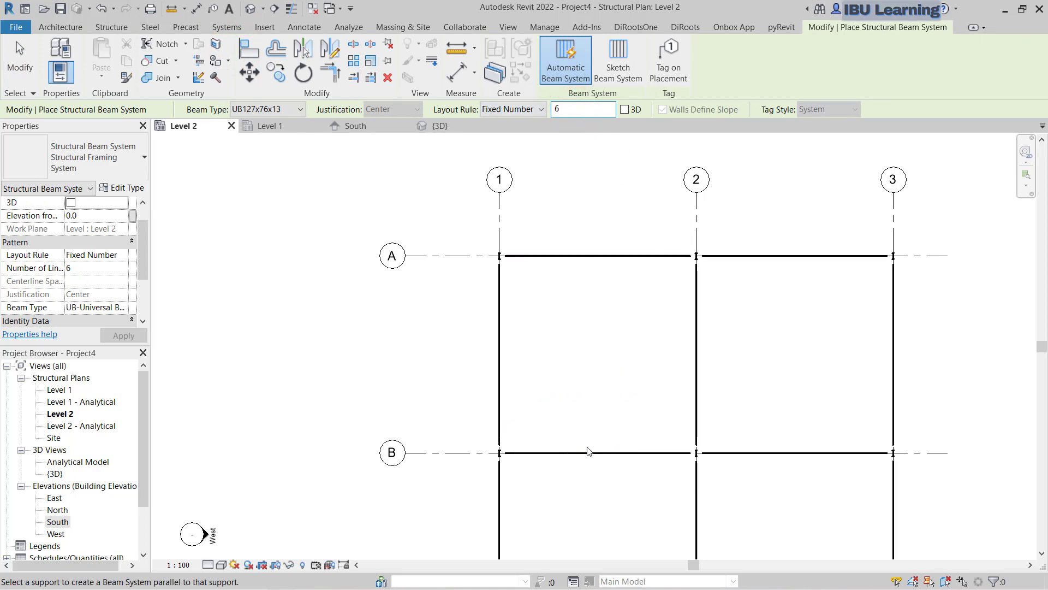
{"action": "left_click", "coordinate": [777, 450]}
{"action": "middle_click_drag", "start_coordinate": [637, 413], "coordinate": [437, 205]}
{"action": "left_click", "coordinate": [393, 442]}
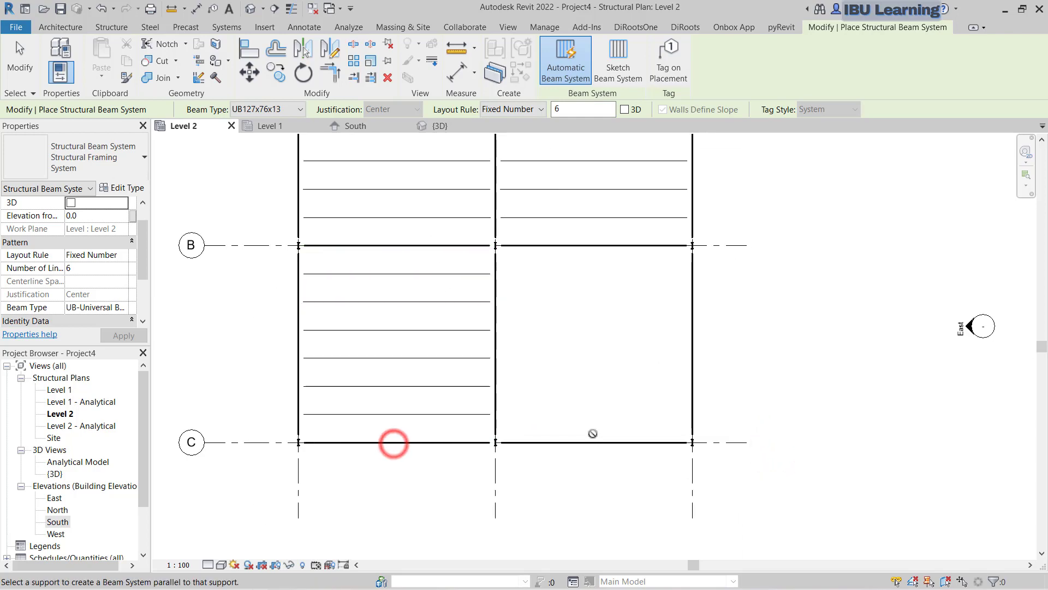
{"action": "left_click", "coordinate": [593, 441]}
{"action": "key", "text": "Escape"}
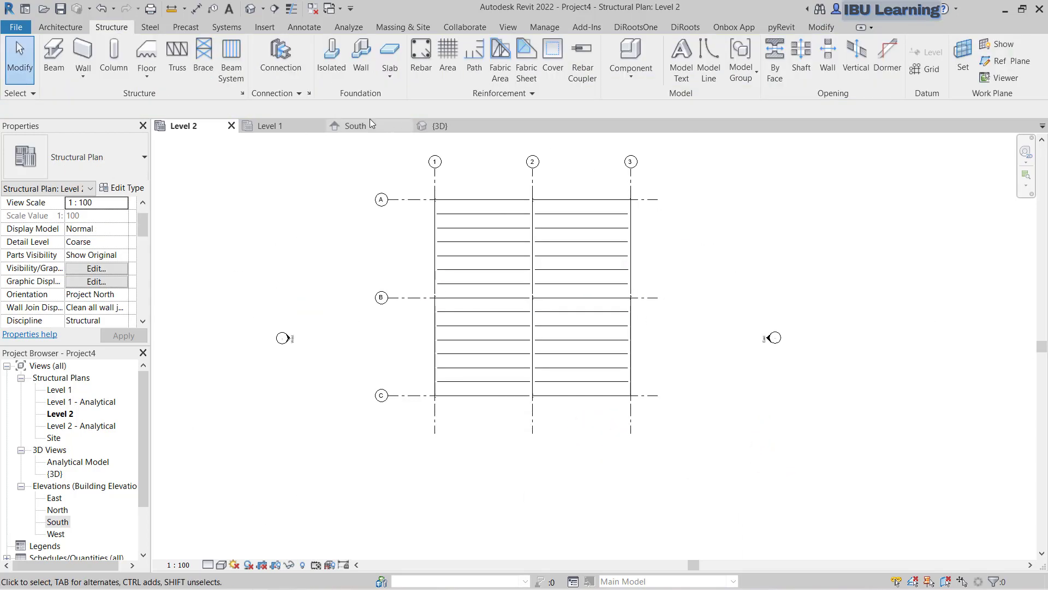
{"action": "left_click", "coordinate": [440, 126]}
{"action": "middle_click_drag", "start_coordinate": [657, 362], "coordinate": [628, 334], "text": "shift"}
{"action": "scroll", "coordinate": [624, 337], "scroll_direction": "up", "scroll_amount": 3}
{"action": "scroll", "coordinate": [624, 337], "scroll_direction": "down", "scroll_amount": 6}
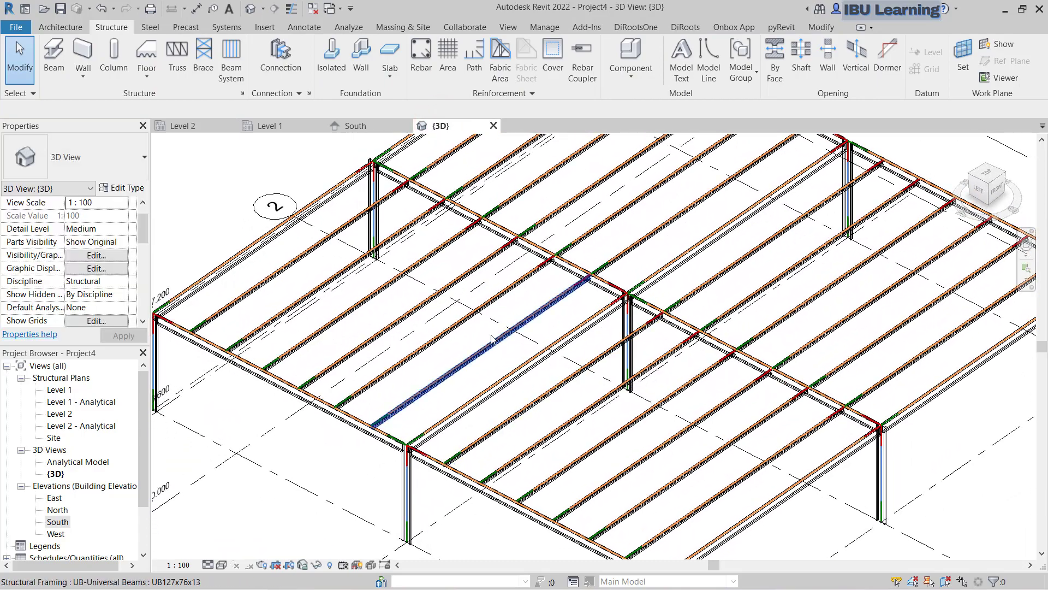
Select the whole framed area on the Level 2 plan and filter Structural Columns out of the selection.
{"action": "left_click", "coordinate": [183, 126]}
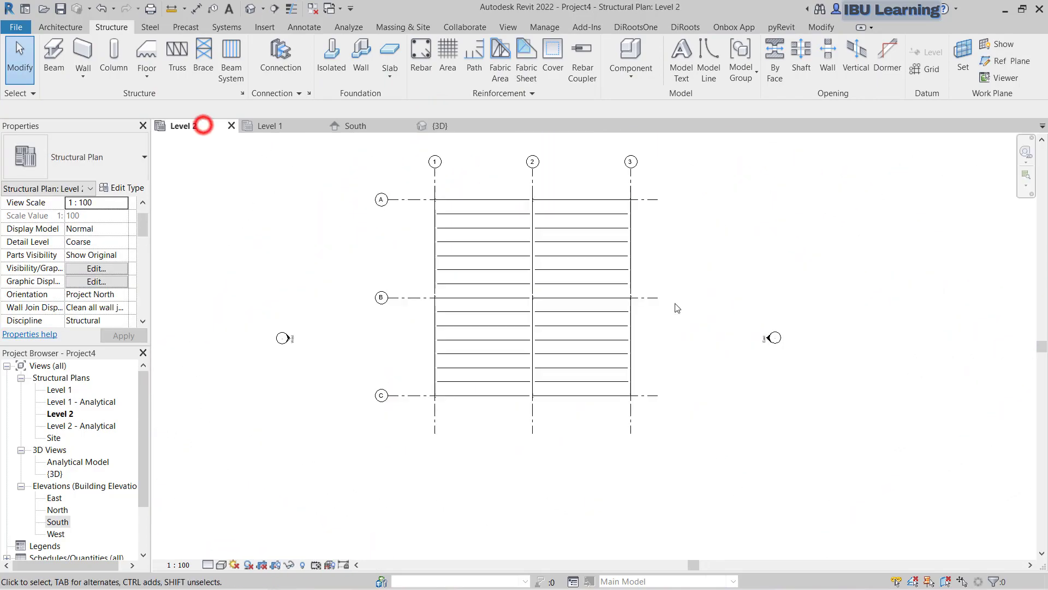
{"action": "scroll", "coordinate": [425, 200], "scroll_direction": "up", "scroll_amount": 5}
{"action": "scroll", "coordinate": [429, 205], "scroll_direction": "down", "scroll_amount": 2}
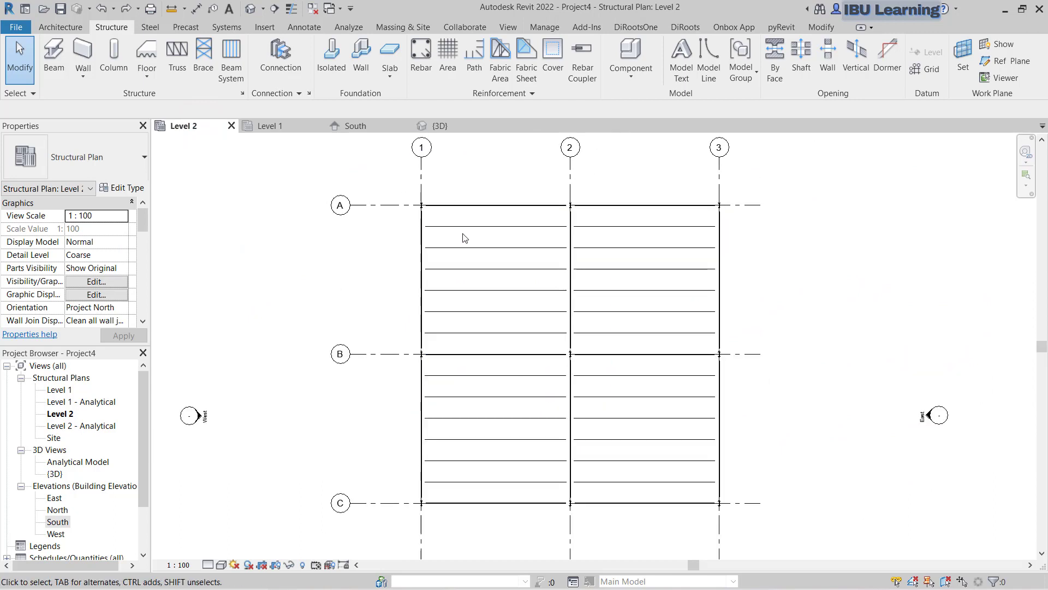
{"action": "left_click_drag", "start_coordinate": [403, 186], "coordinate": [742, 521]}
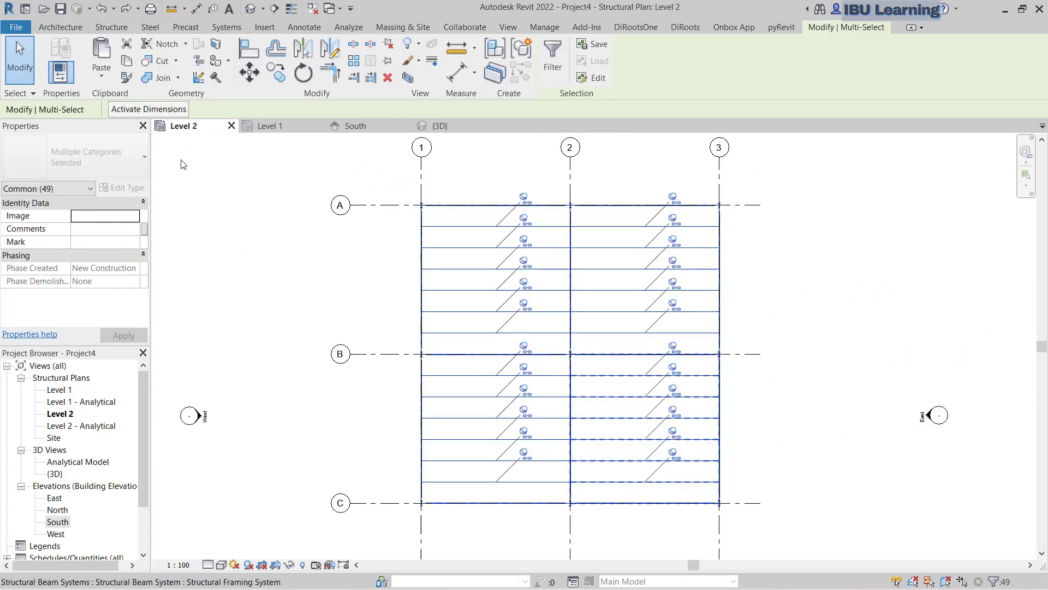
{"action": "left_click", "coordinate": [554, 55]}
{"action": "left_click", "coordinate": [603, 241]}
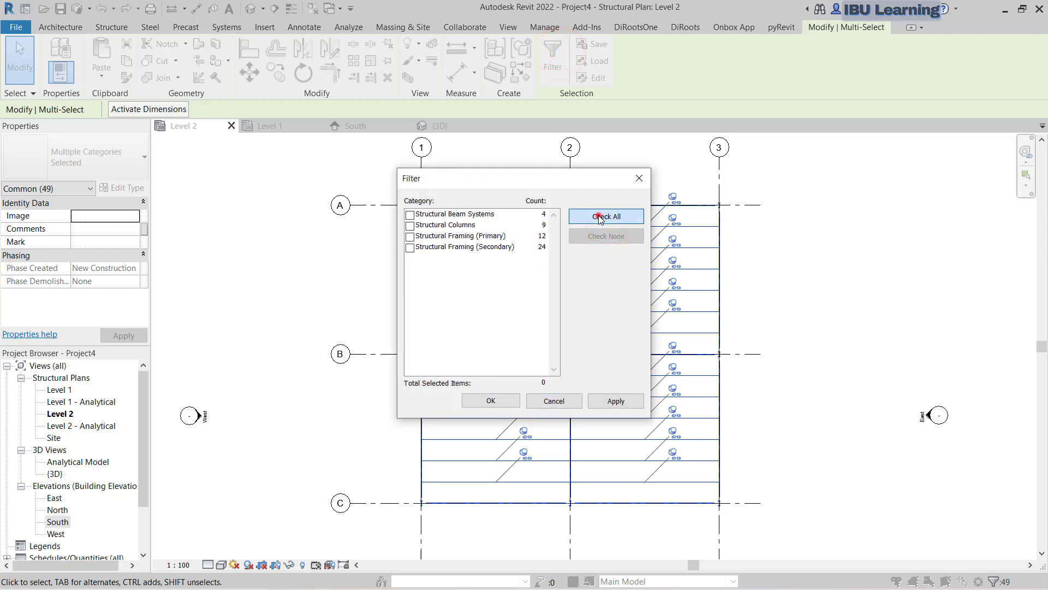
{"action": "left_click", "coordinate": [410, 225]}
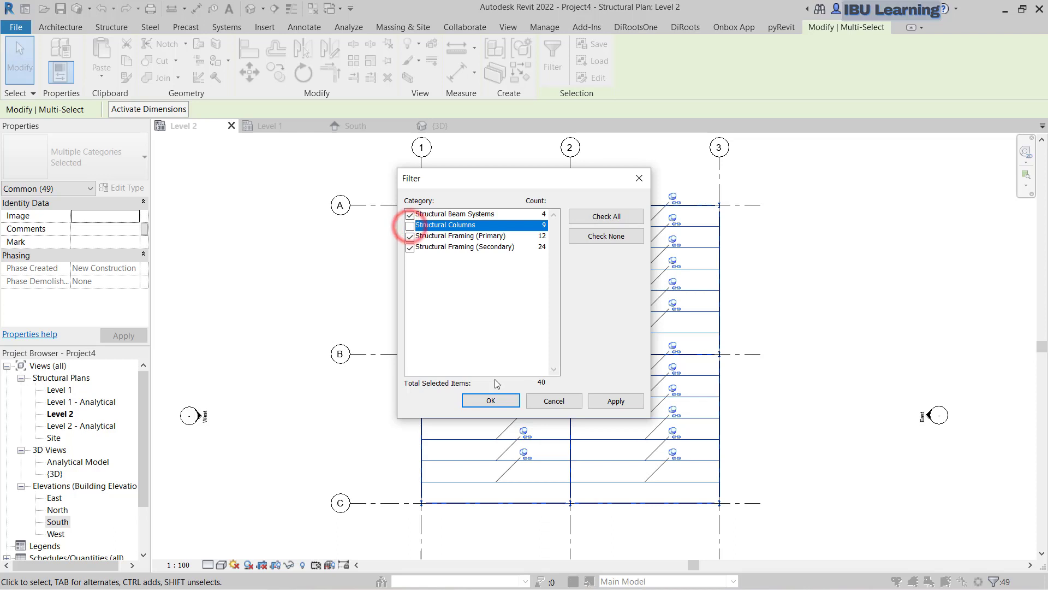
{"action": "left_click", "coordinate": [491, 400]}
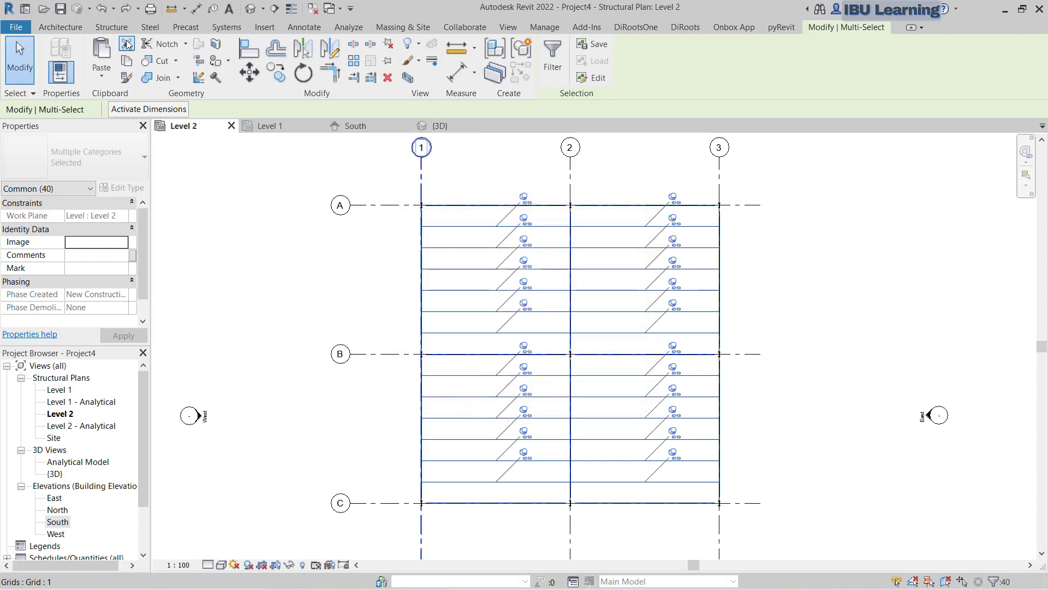
Paste a copy of the selected beams and beam systems aligned to Level 3.
{"action": "left_click", "coordinate": [101, 74]}
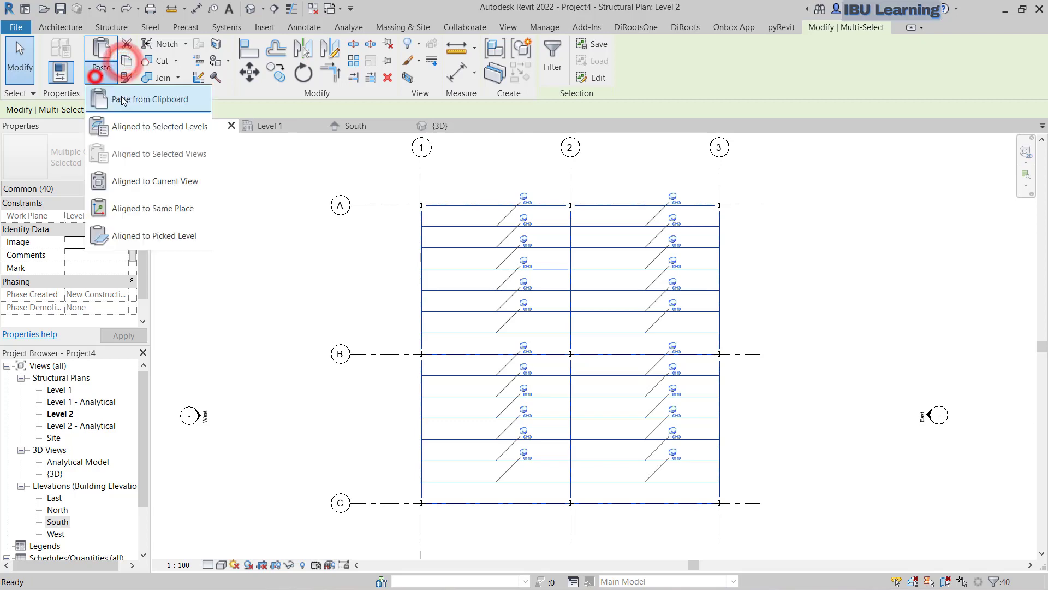
{"action": "left_click", "coordinate": [119, 124]}
{"action": "left_click", "coordinate": [458, 230]}
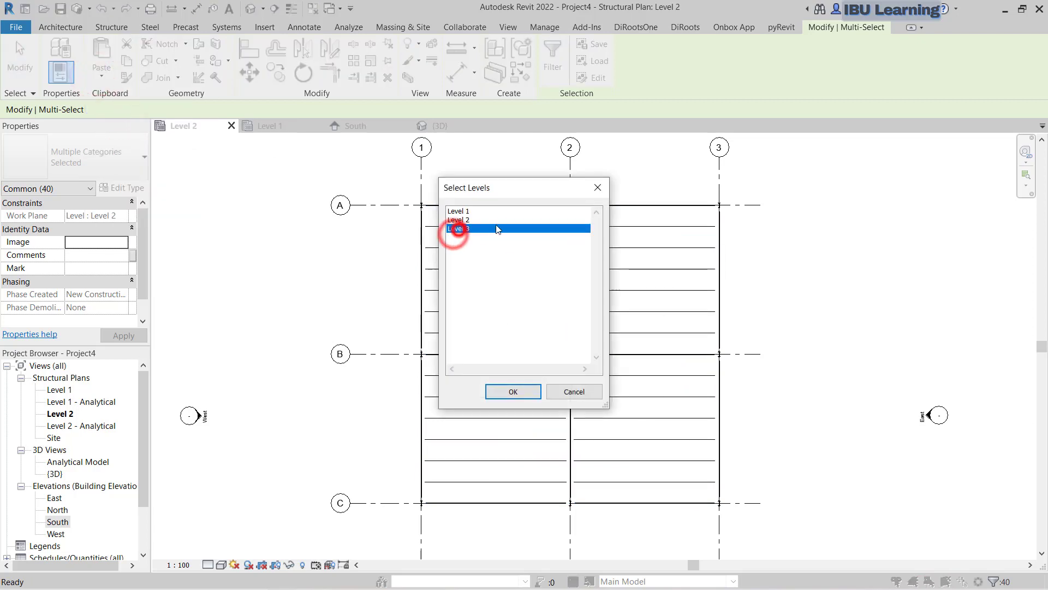
{"action": "left_click", "coordinate": [500, 390]}
{"action": "left_click", "coordinate": [440, 125]}
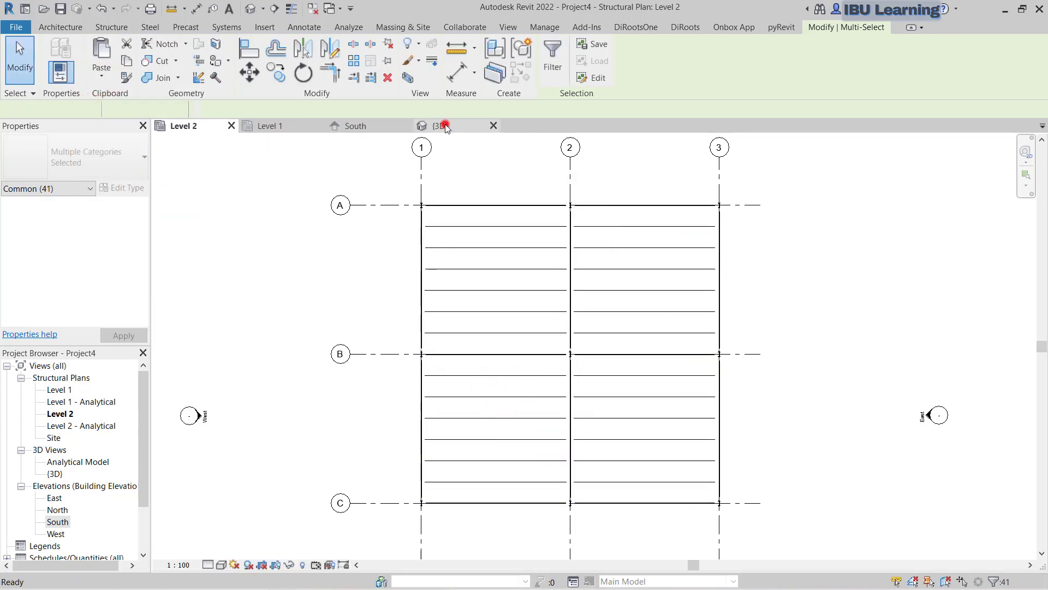
{"action": "middle_click_drag", "start_coordinate": [545, 348], "coordinate": [568, 347], "text": "shift"}
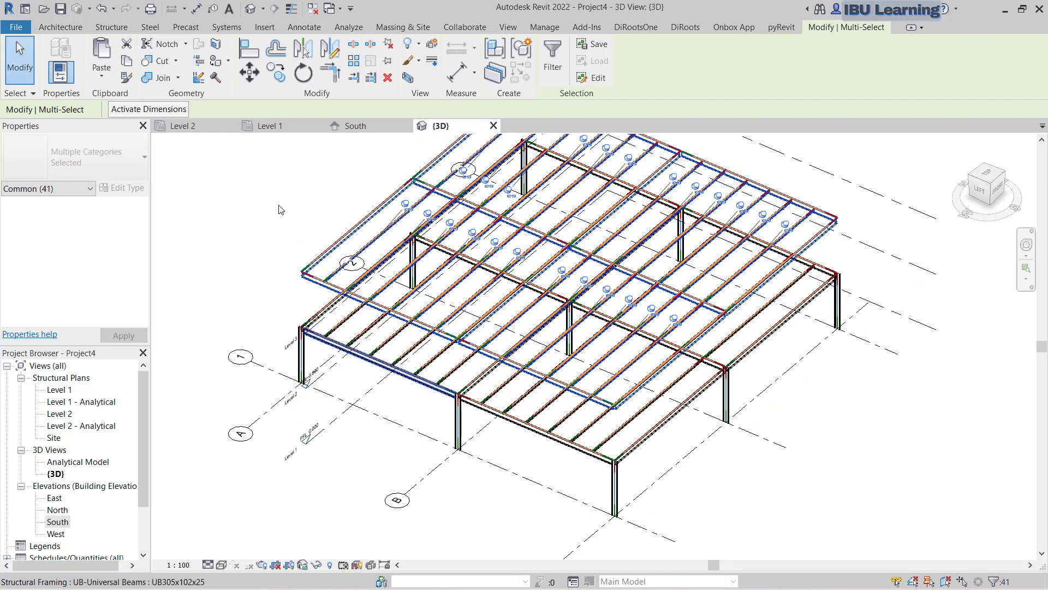
Select all the structural columns on the Level 1 plan and set their Top Level to Level 3.
{"action": "left_click", "coordinate": [271, 126]}
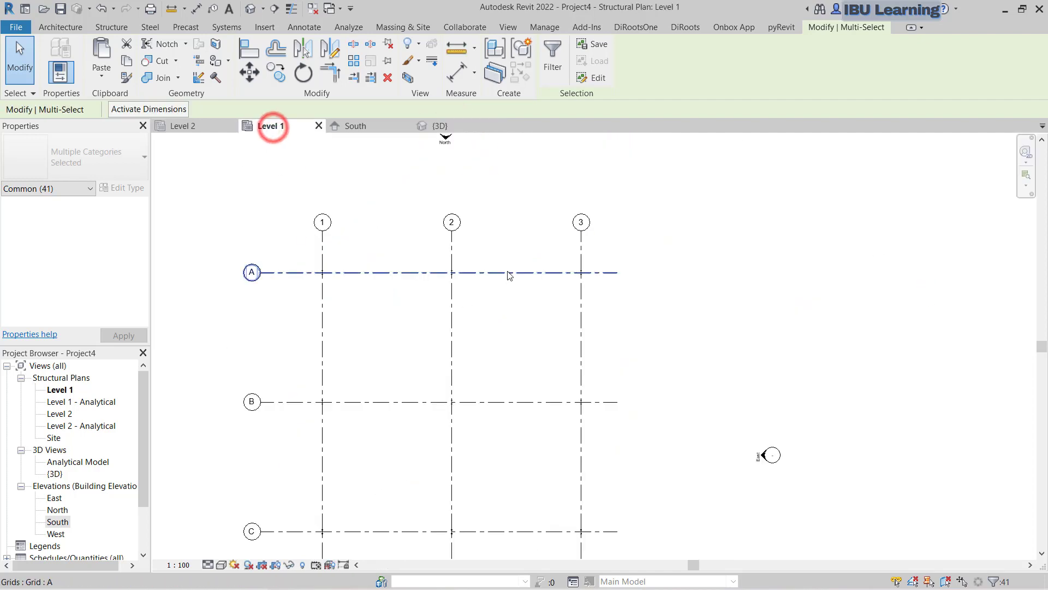
{"action": "left_click_drag", "start_coordinate": [387, 251], "coordinate": [579, 441]}
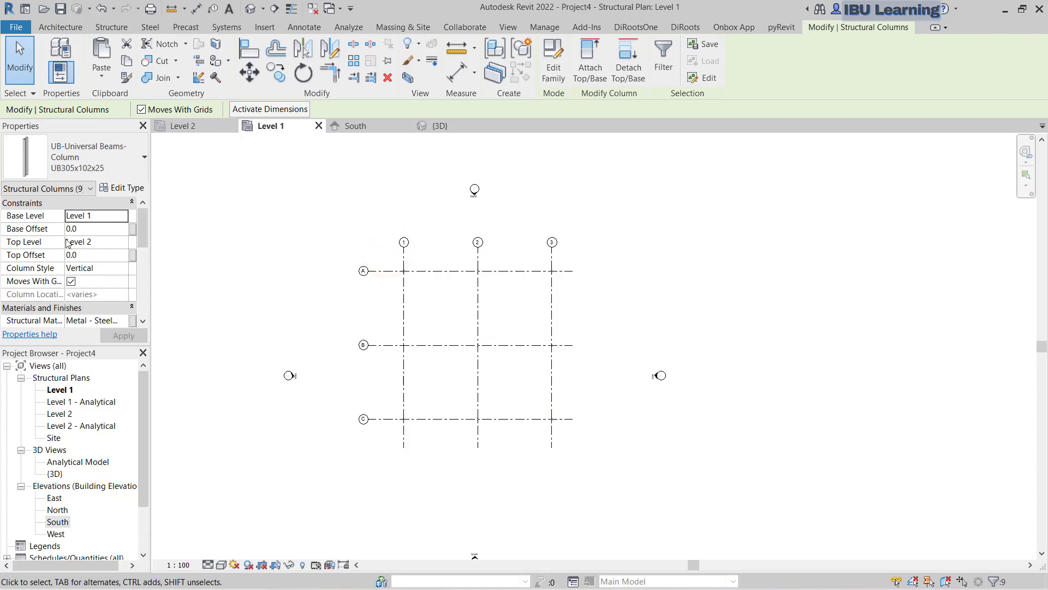
{"action": "left_click", "coordinate": [121, 242]}
{"action": "left_click", "coordinate": [89, 271]}
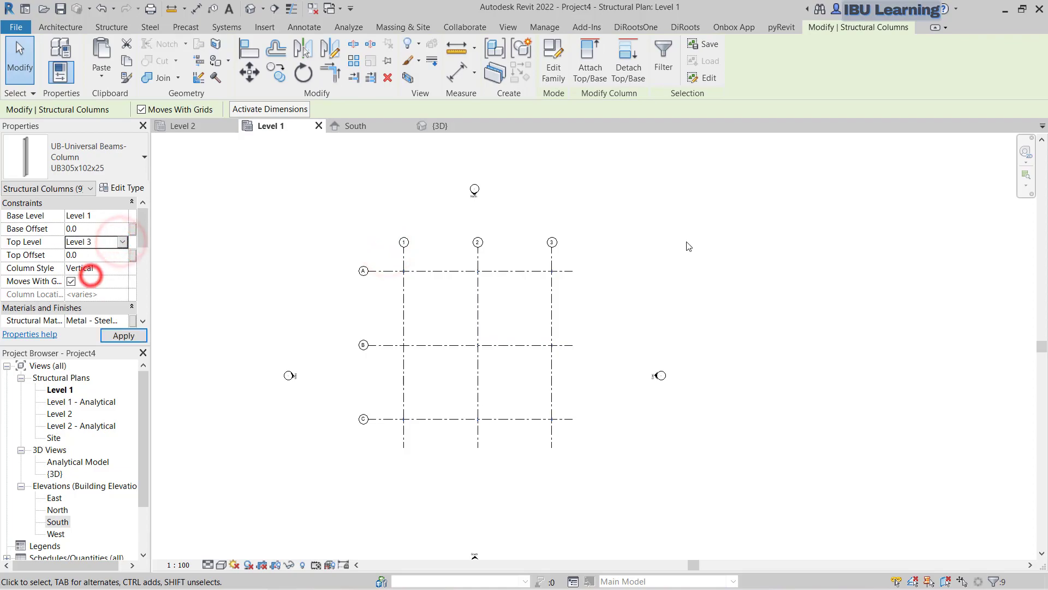
{"action": "left_click", "coordinate": [441, 127]}
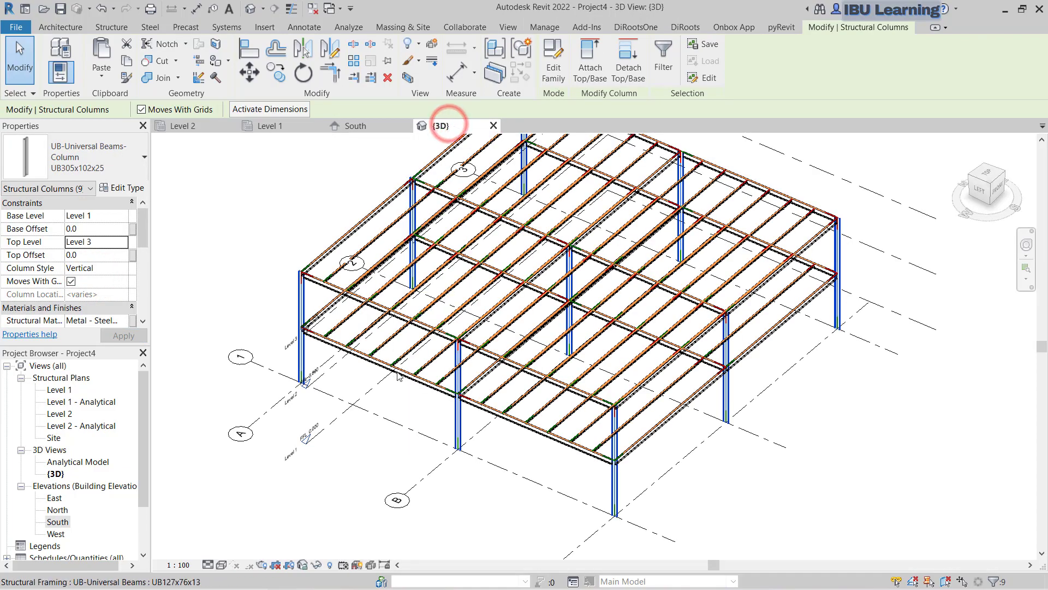
{"action": "mouse_move", "coordinate": [576, 445]}
{"action": "middle_mouse_down", "text": "shift"}
{"action": "mouse_move", "coordinate": [496, 370]}
{"action": "mouse_move", "coordinate": [546, 423]}
{"action": "mouse_move", "coordinate": [589, 438]}
{"action": "middle_mouse_up", "text": "shift"}
{"action": "scroll", "coordinate": [589, 438], "scroll_direction": "up", "scroll_amount": 1}
{"action": "key", "text": "Escape"}
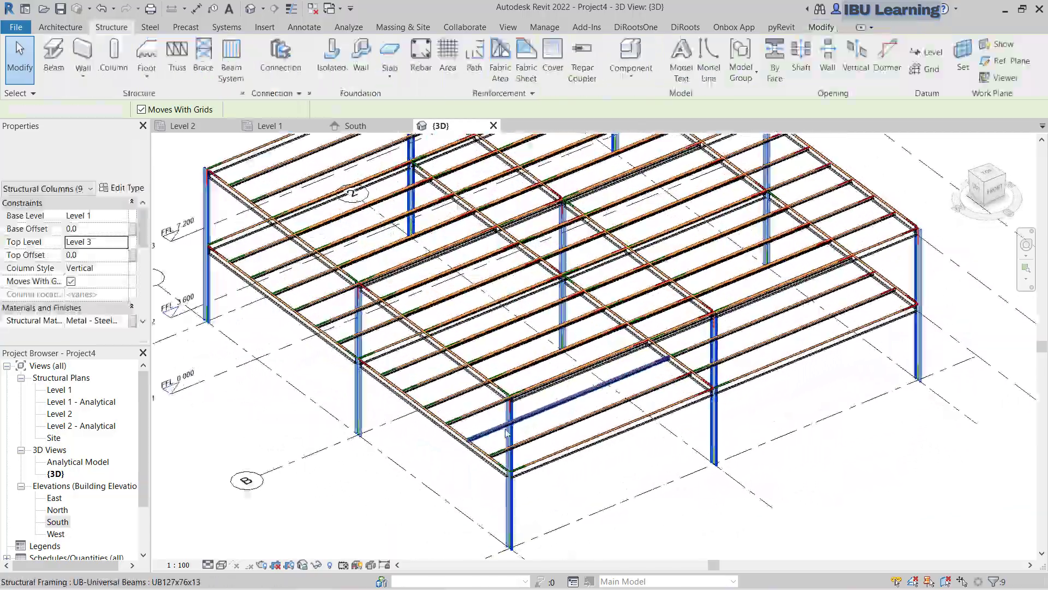
Examine the two-storey frame from other angles in 3D and in the South elevation.
{"action": "middle_click_drag", "start_coordinate": [398, 431], "coordinate": [548, 423], "text": "shift"}
{"action": "middle_click_drag", "start_coordinate": [359, 464], "coordinate": [457, 472], "text": "shift"}
{"action": "middle_click_drag", "start_coordinate": [457, 471], "coordinate": [468, 374]}
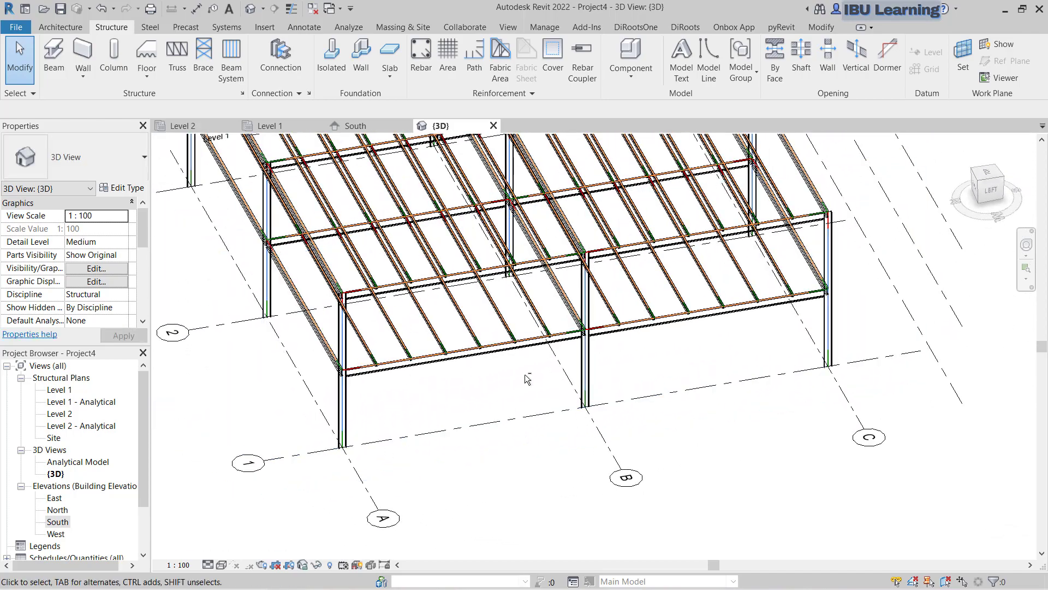
{"action": "scroll", "coordinate": [266, 285], "scroll_direction": "down", "scroll_amount": 3}
{"action": "left_click", "coordinate": [281, 125]}
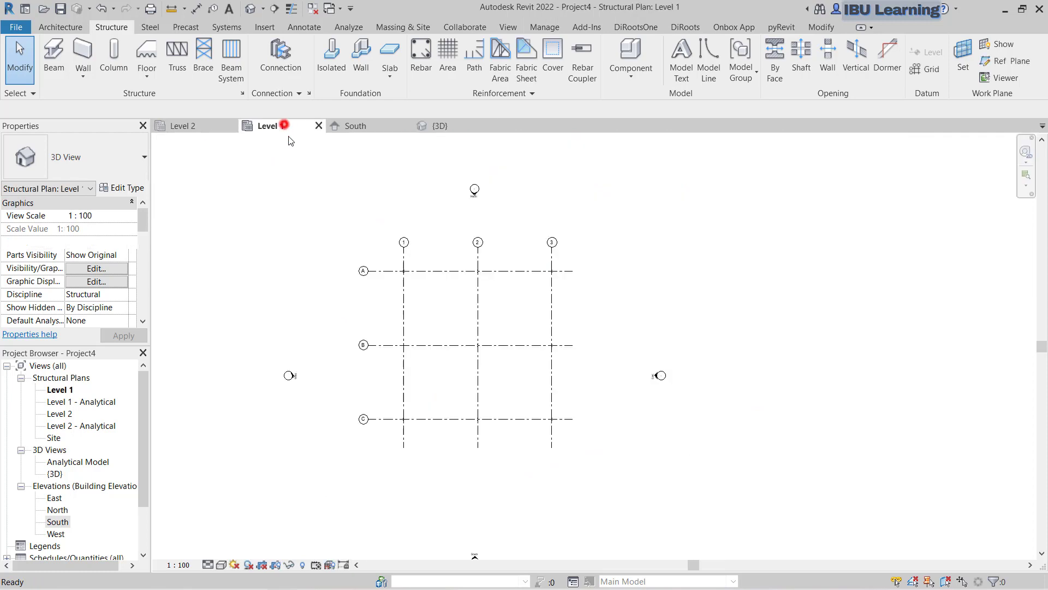
{"action": "double_click", "coordinate": [478, 457]}
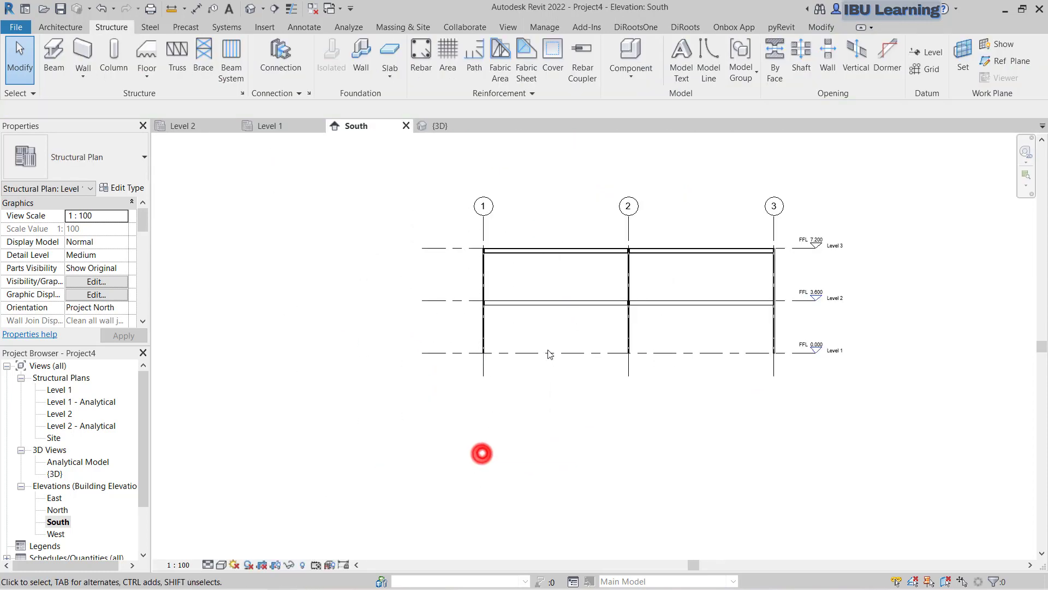
{"action": "scroll", "coordinate": [605, 330], "scroll_direction": "up", "scroll_amount": 2}
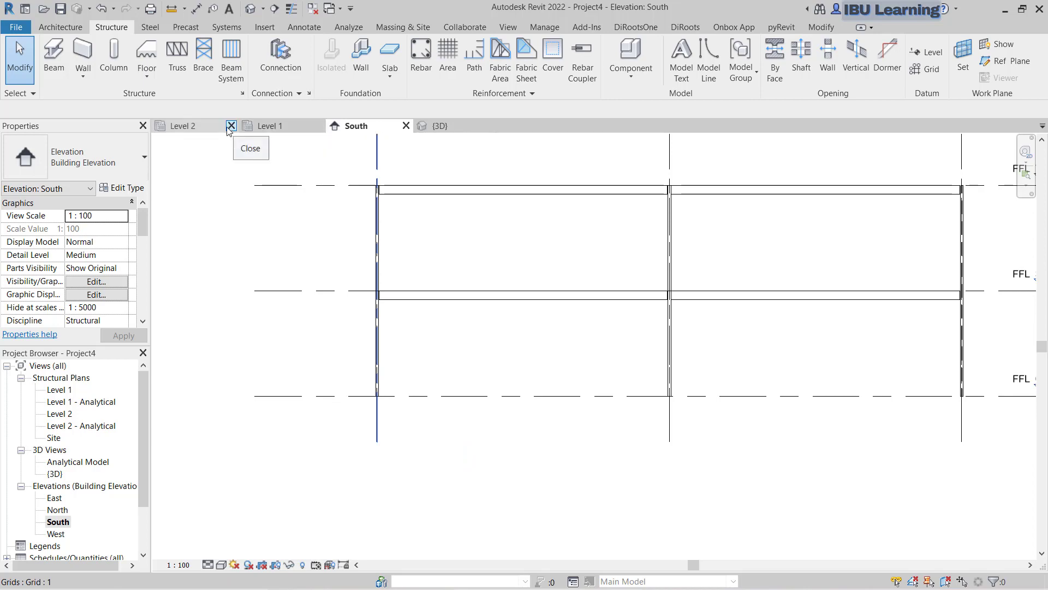
On the Level 2 plan, place two UB127x76x13 braces from Level 1 to Level 2 between grids 1 and 2 on grid C, from each column to the beam's midpoint.
{"action": "left_click", "coordinate": [198, 126]}
{"action": "middle_click_drag", "start_coordinate": [416, 336], "coordinate": [387, 303]}
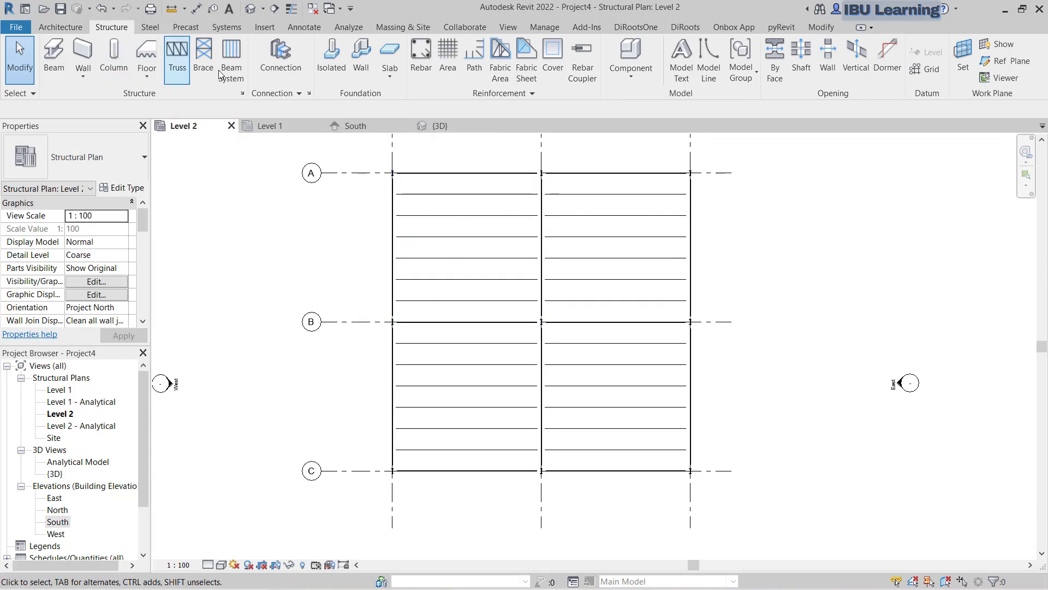
{"action": "left_click", "coordinate": [203, 49]}
{"action": "left_click", "coordinate": [109, 164]}
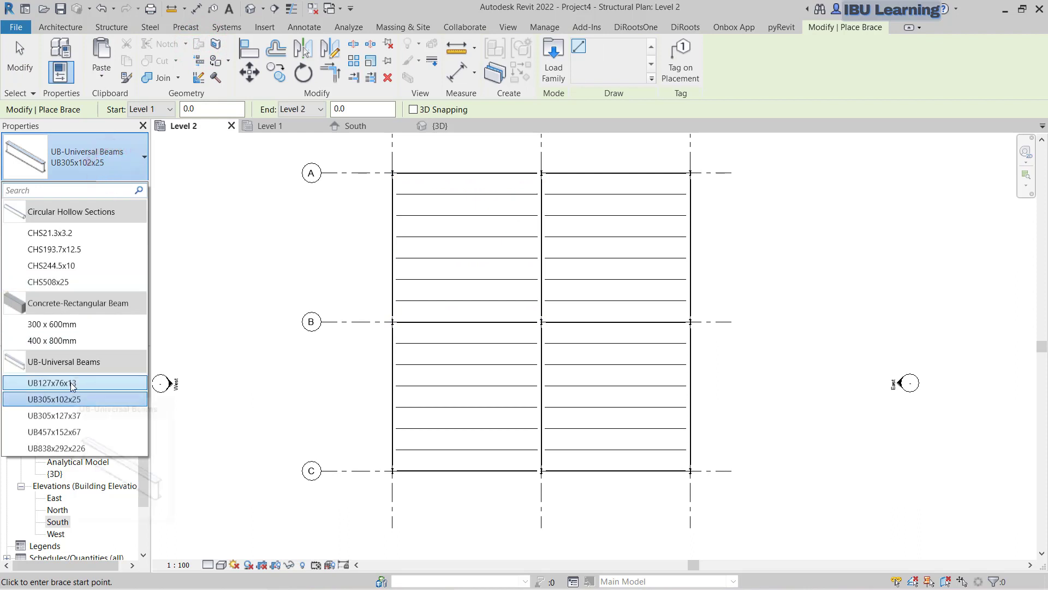
{"action": "left_click", "coordinate": [72, 383]}
{"action": "scroll", "coordinate": [377, 440], "scroll_direction": "up", "scroll_amount": 10}
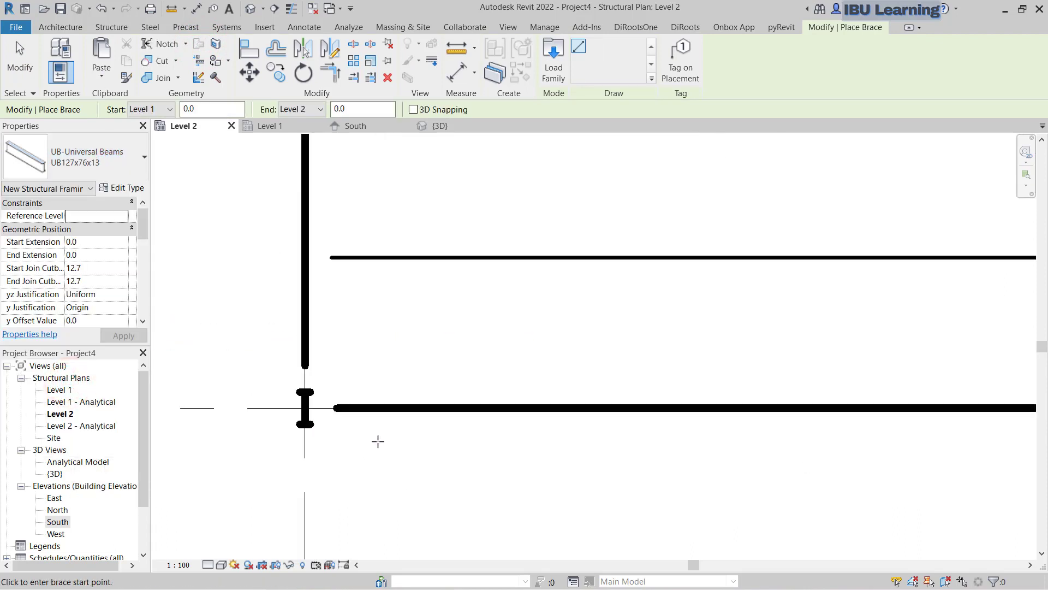
{"action": "left_click", "coordinate": [279, 395]}
{"action": "scroll", "coordinate": [276, 397], "scroll_direction": "down", "scroll_amount": 4}
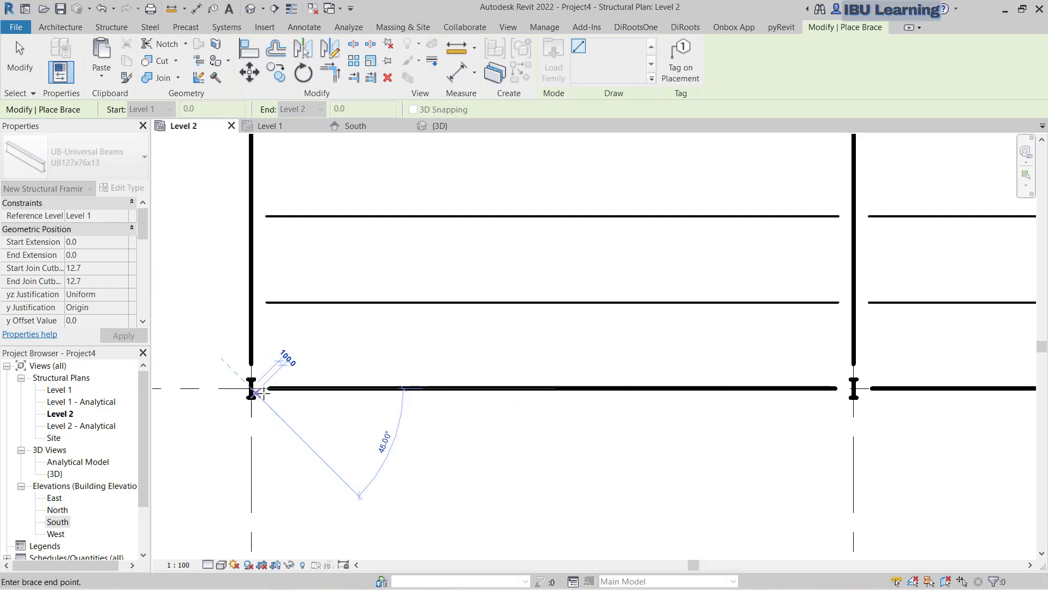
{"action": "left_click", "coordinate": [553, 389]}
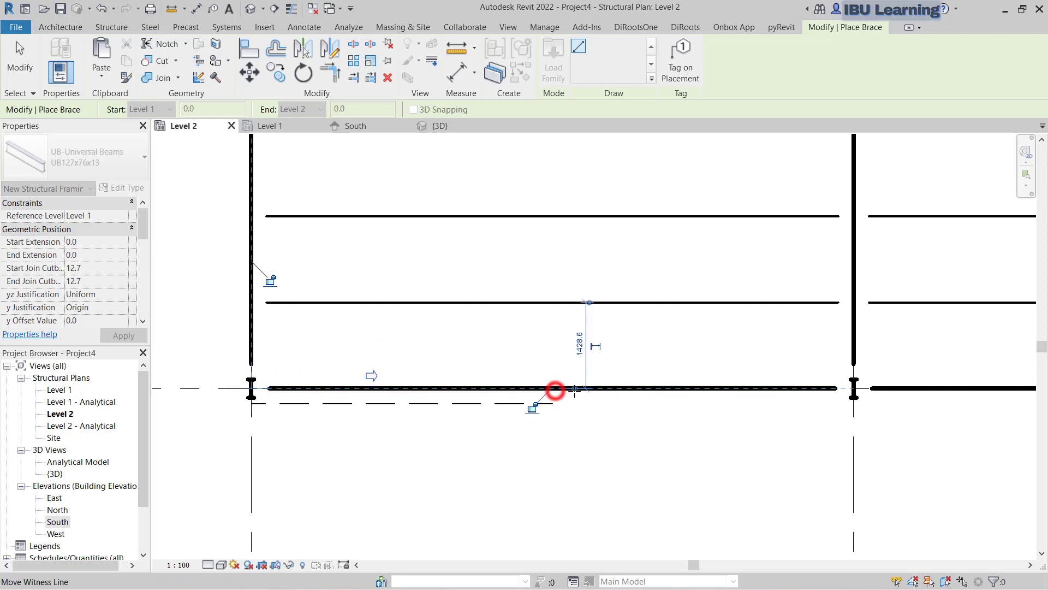
{"action": "left_click", "coordinate": [853, 388]}
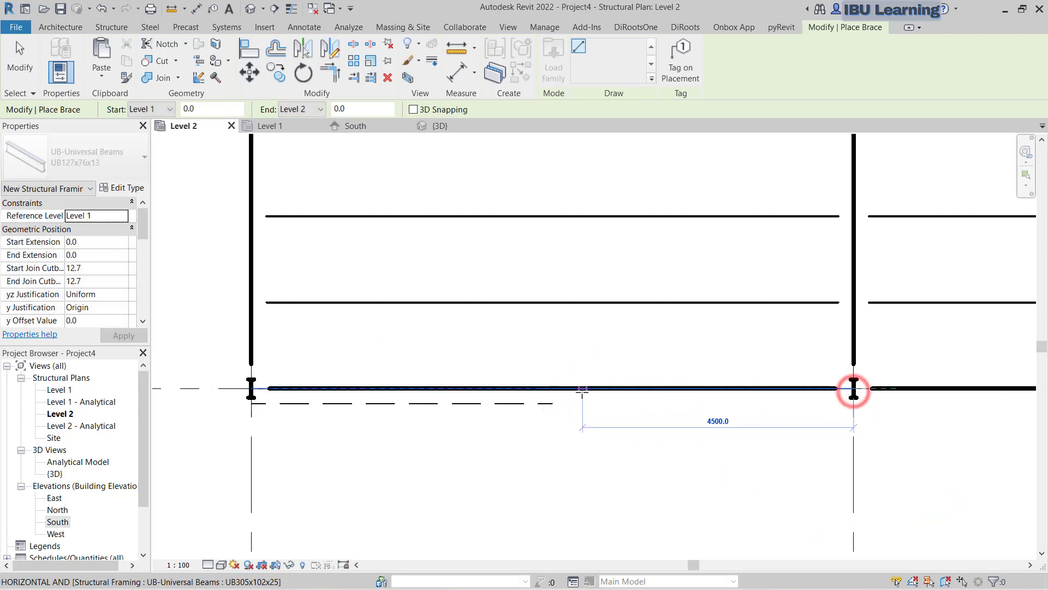
{"action": "left_click", "coordinate": [552, 389]}
Place two matching braces in the adjacent grid C bay, from each column to the midpoint of the beam.
{"action": "scroll", "coordinate": [480, 376], "scroll_direction": "down", "scroll_amount": 2}
{"action": "middle_click_drag", "start_coordinate": [798, 409], "coordinate": [590, 408]}
{"action": "scroll", "coordinate": [511, 390], "scroll_direction": "up", "scroll_amount": 3}
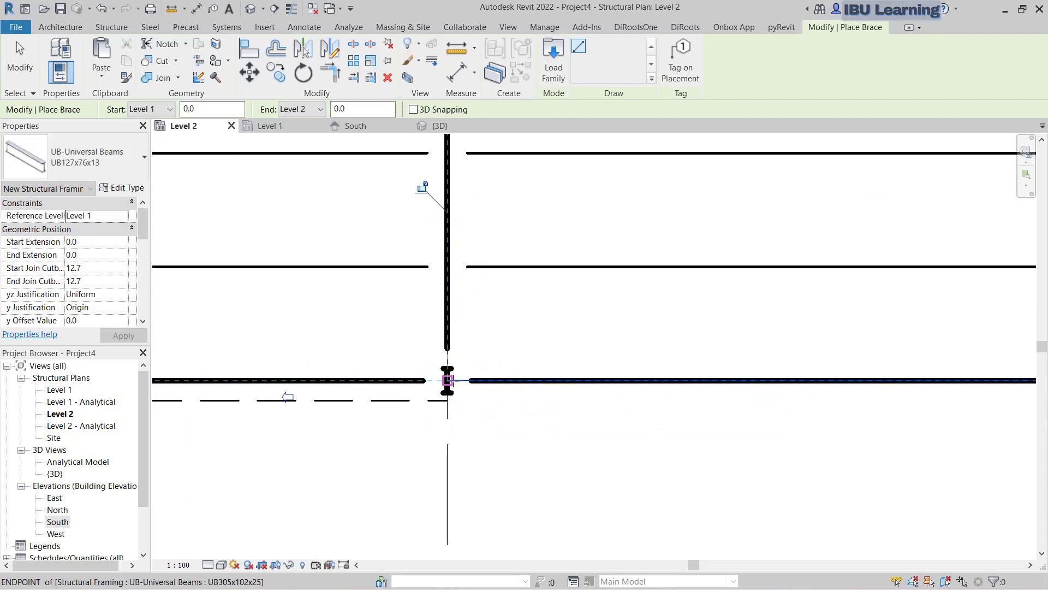
{"action": "left_click", "coordinate": [447, 381]}
{"action": "middle_click_drag", "start_coordinate": [874, 379], "coordinate": [620, 378]}
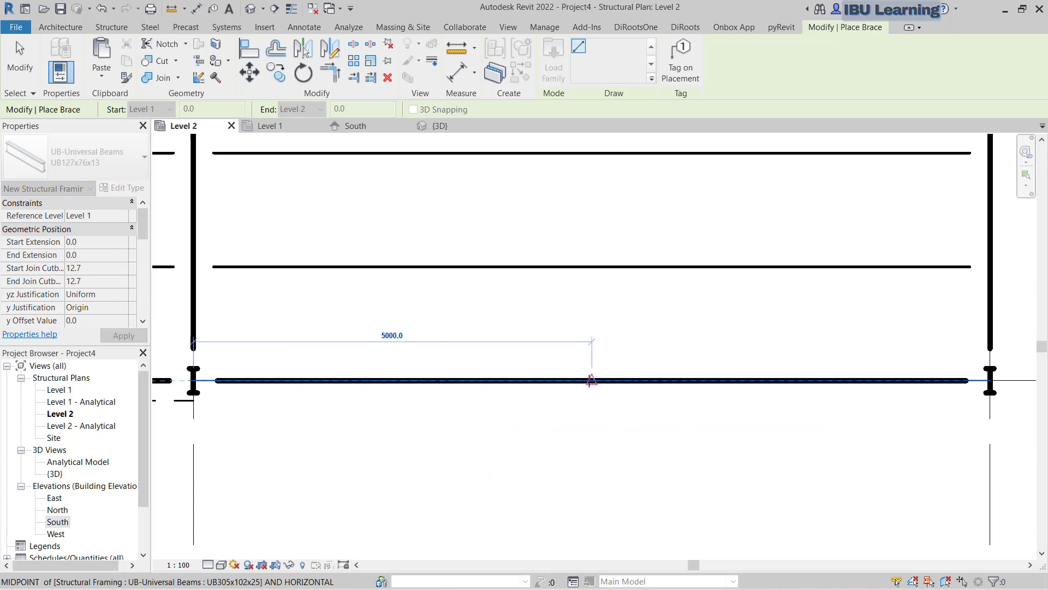
{"action": "left_click", "coordinate": [592, 380]}
{"action": "left_click", "coordinate": [990, 381]}
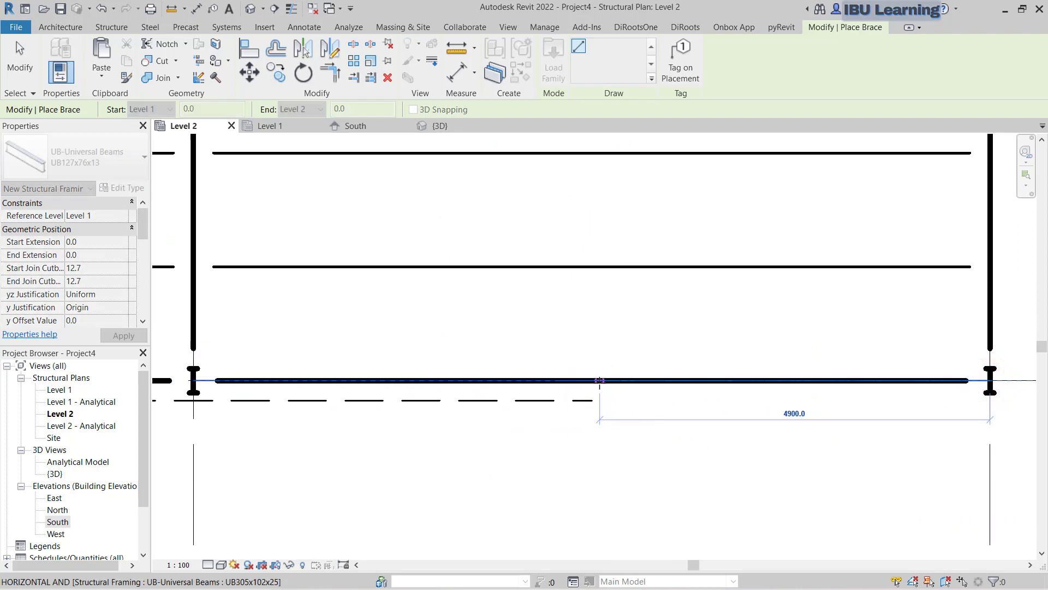
{"action": "left_click", "coordinate": [591, 381]}
{"action": "scroll", "coordinate": [597, 381], "scroll_direction": "down", "scroll_amount": 3}
{"action": "key", "text": "Escape"}
{"action": "key", "text": "Escape"}
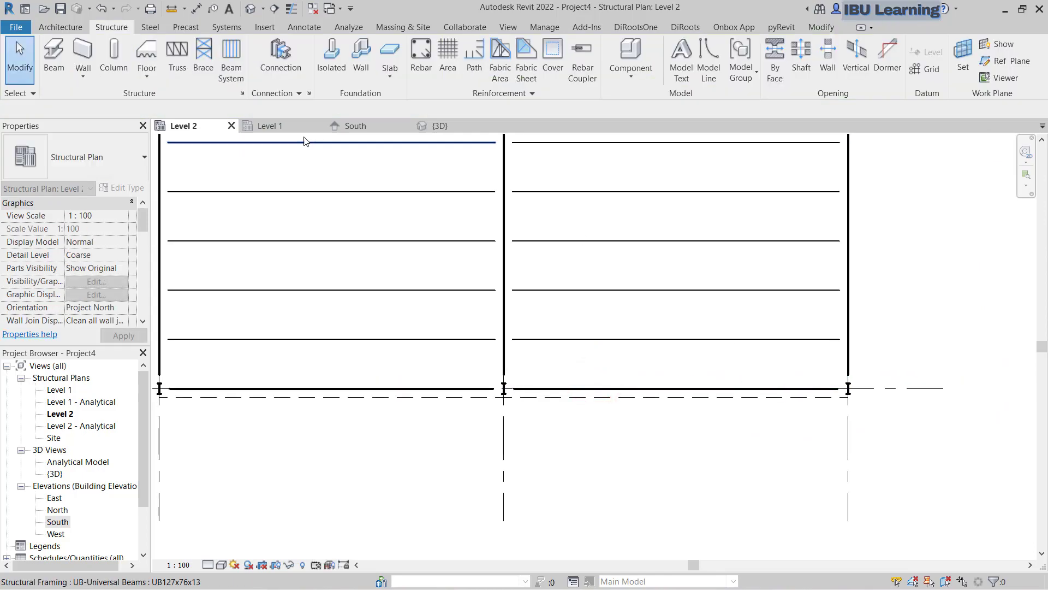
Examine the braces along grid C in the 3D view.
{"action": "left_click", "coordinate": [437, 126]}
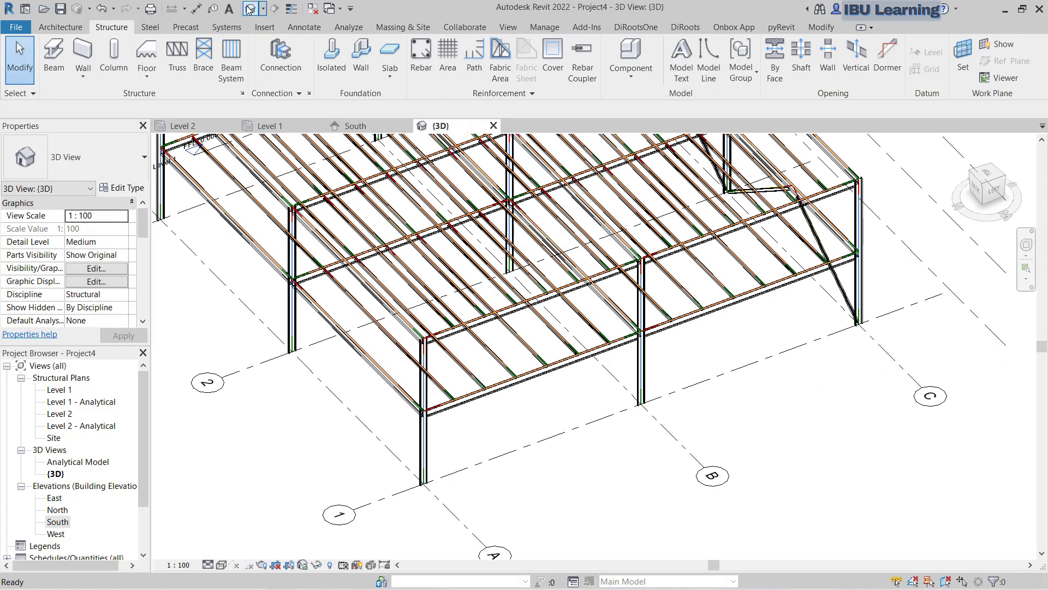
{"action": "middle_click_drag", "start_coordinate": [673, 392], "coordinate": [687, 423]}
{"action": "scroll", "coordinate": [763, 381], "scroll_direction": "down", "scroll_amount": 2}
{"action": "middle_click_drag", "start_coordinate": [759, 381], "coordinate": [675, 356], "text": "shift"}
{"action": "middle_click_drag", "start_coordinate": [794, 350], "coordinate": [688, 333]}
{"action": "scroll", "coordinate": [687, 304], "scroll_direction": "up", "scroll_amount": 2}
{"action": "middle_click_drag", "start_coordinate": [651, 294], "coordinate": [701, 331], "text": "shift"}
{"action": "scroll", "coordinate": [487, 355], "scroll_direction": "up", "scroll_amount": 5}
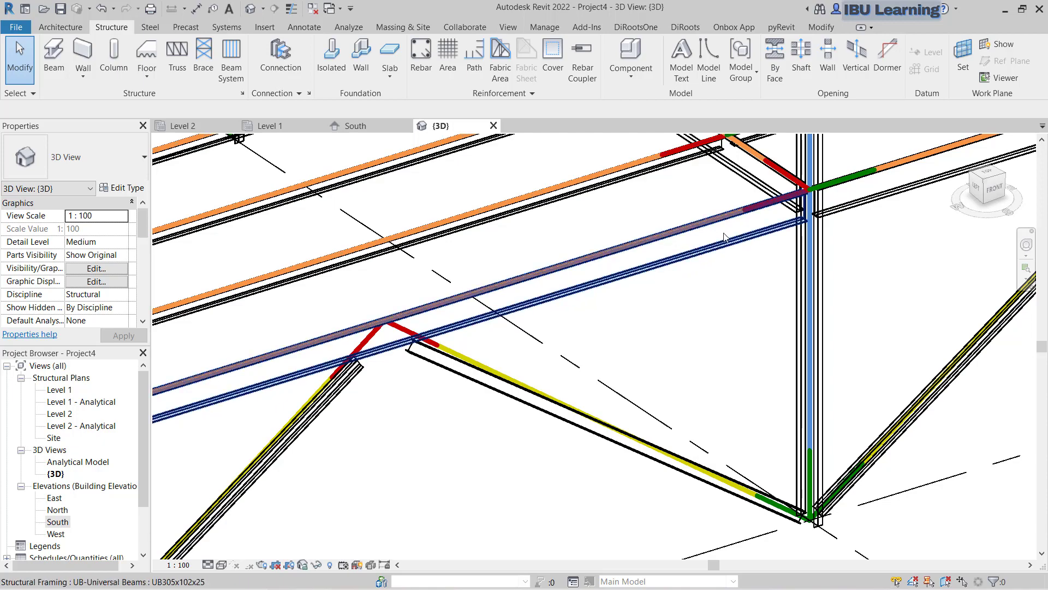
Inspect the coloured lines at the brace and beam joint and check the category of the brace's line.
{"action": "scroll", "coordinate": [742, 210], "scroll_direction": "up", "scroll_amount": 3}
{"action": "scroll", "coordinate": [759, 208], "scroll_direction": "up", "scroll_amount": 1}
{"action": "left_click", "coordinate": [759, 207]}
{"action": "scroll", "coordinate": [759, 208], "scroll_direction": "down", "scroll_amount": 2}
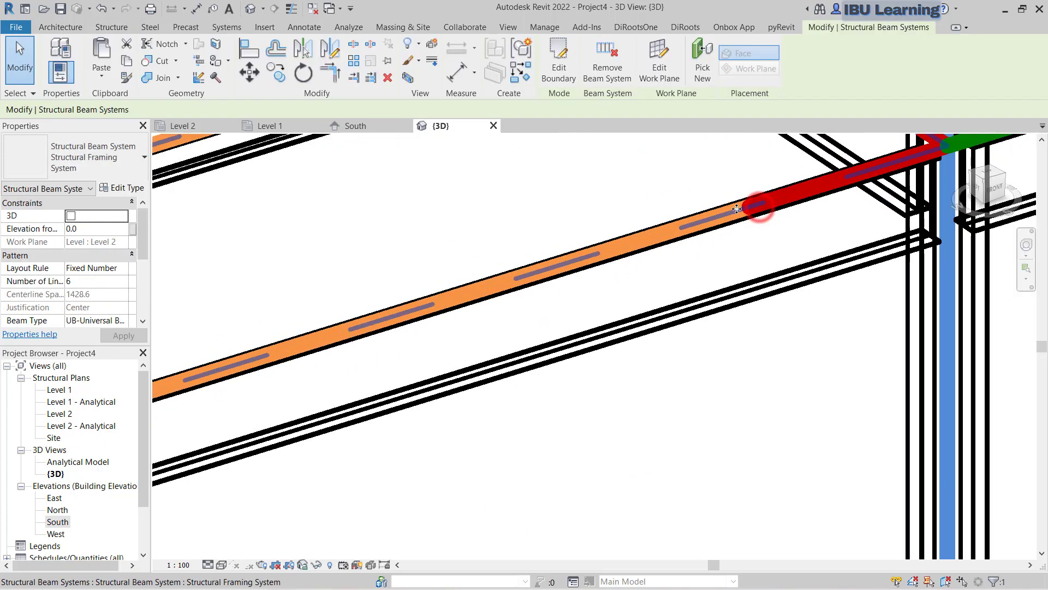
{"action": "left_click", "coordinate": [510, 393]}
{"action": "middle_click_drag", "start_coordinate": [510, 393], "coordinate": [761, 219]}
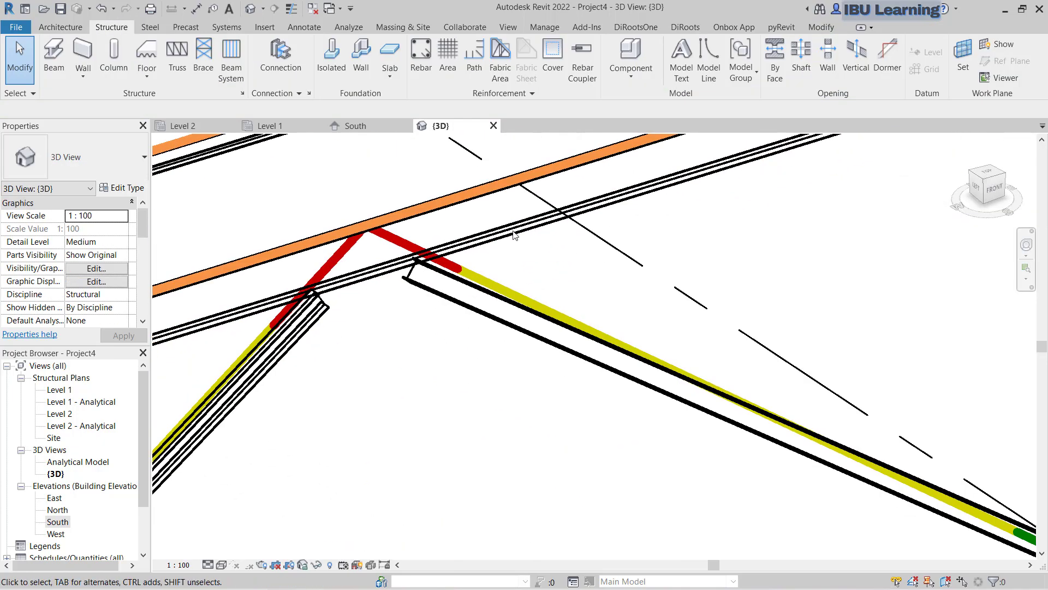
{"action": "left_click", "coordinate": [391, 235]}
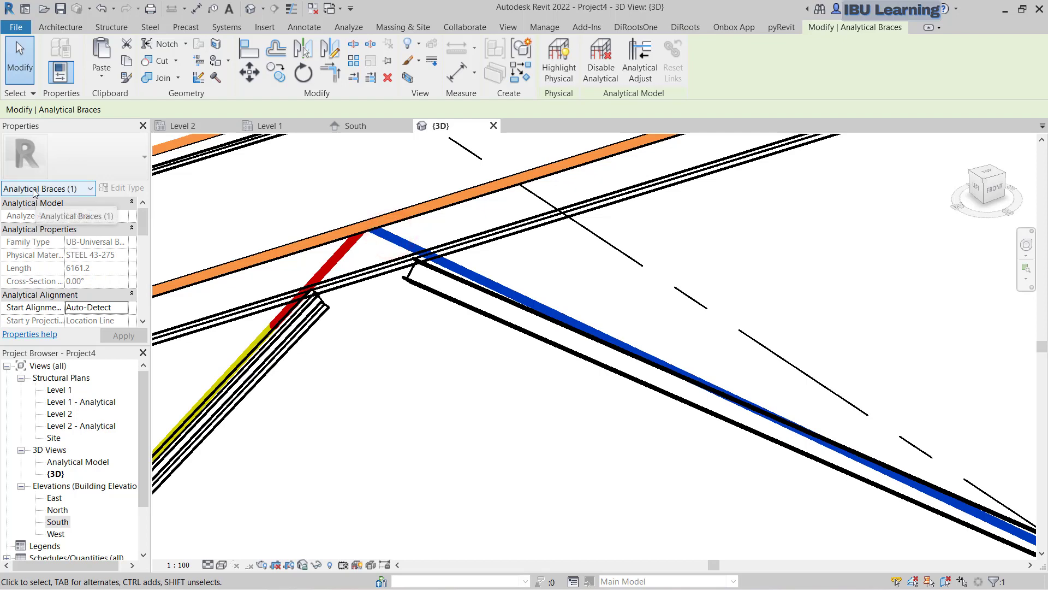
{"action": "scroll", "coordinate": [564, 365], "scroll_direction": "down", "scroll_amount": 2}
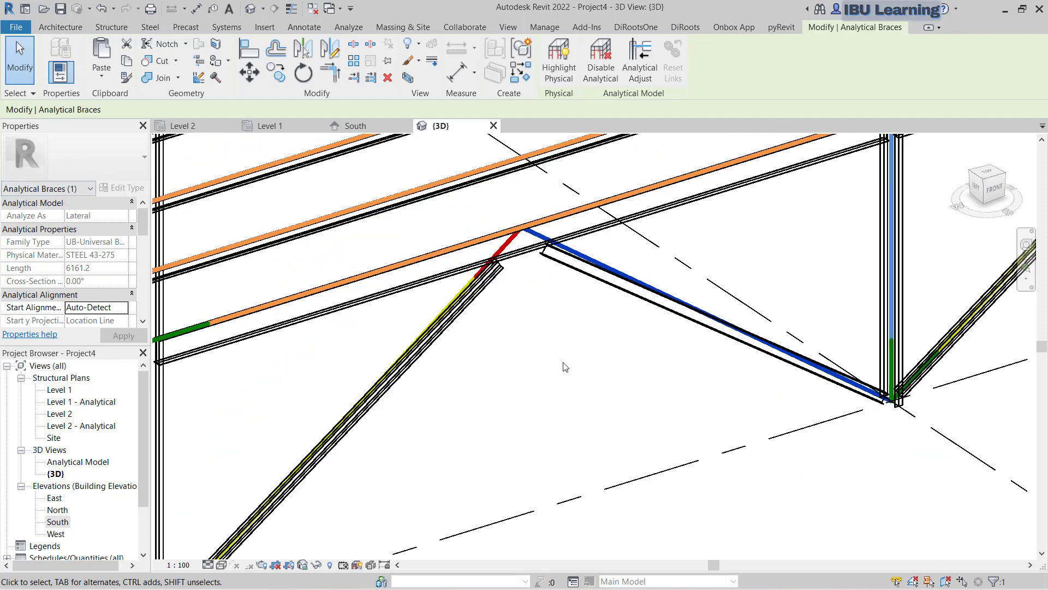
{"action": "left_click", "coordinate": [564, 375]}
{"action": "middle_click_drag", "start_coordinate": [564, 374], "coordinate": [545, 352], "text": "shift"}
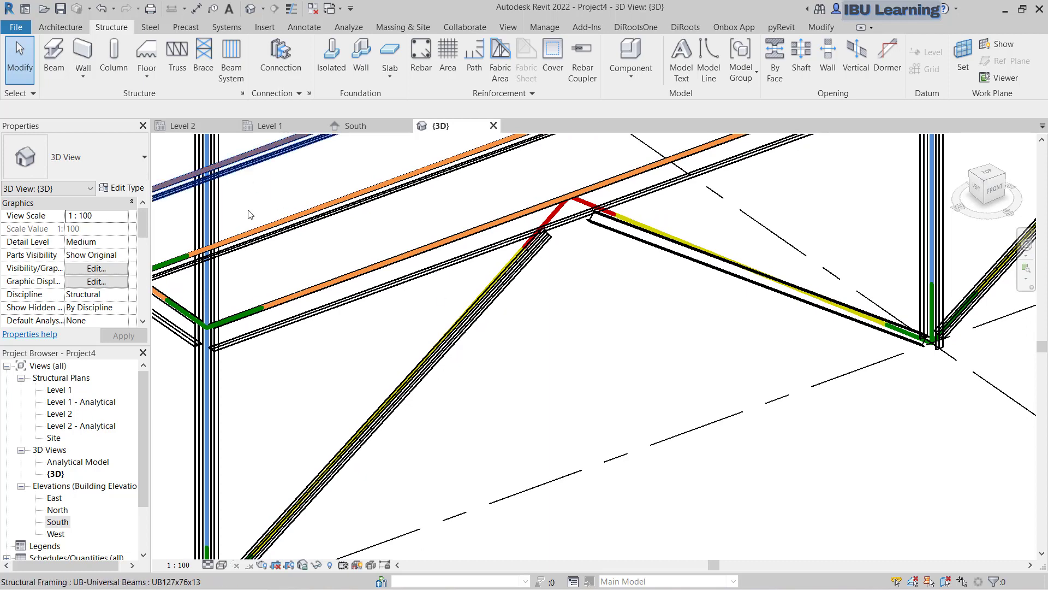
Turn off the display of all analytical model categories in the 3D view.
{"action": "key", "text": "v"}
{"action": "key", "text": "g"}
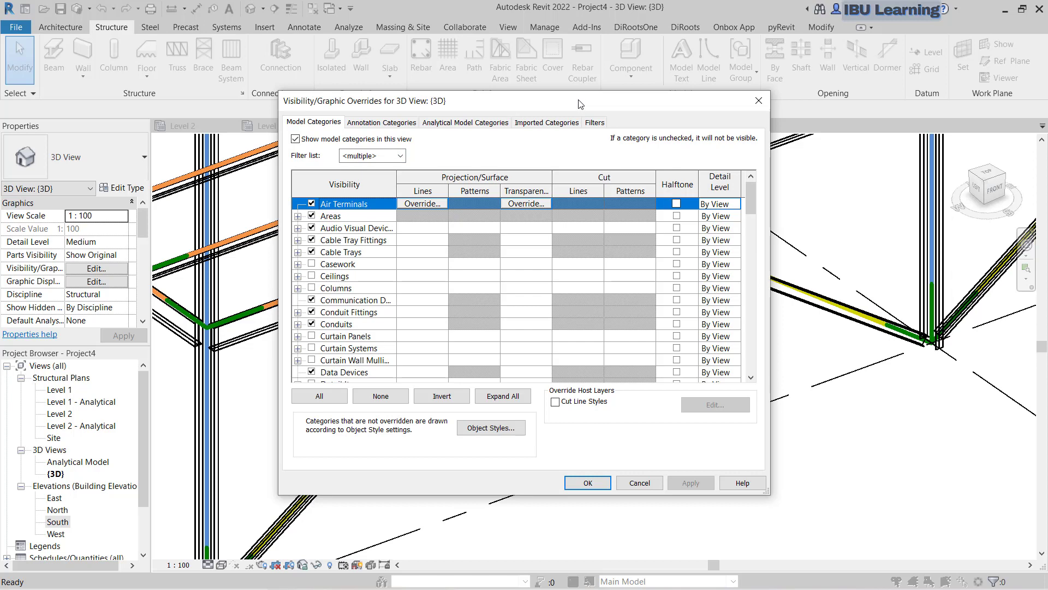
{"action": "left_click_drag", "start_coordinate": [580, 104], "coordinate": [594, 119]}
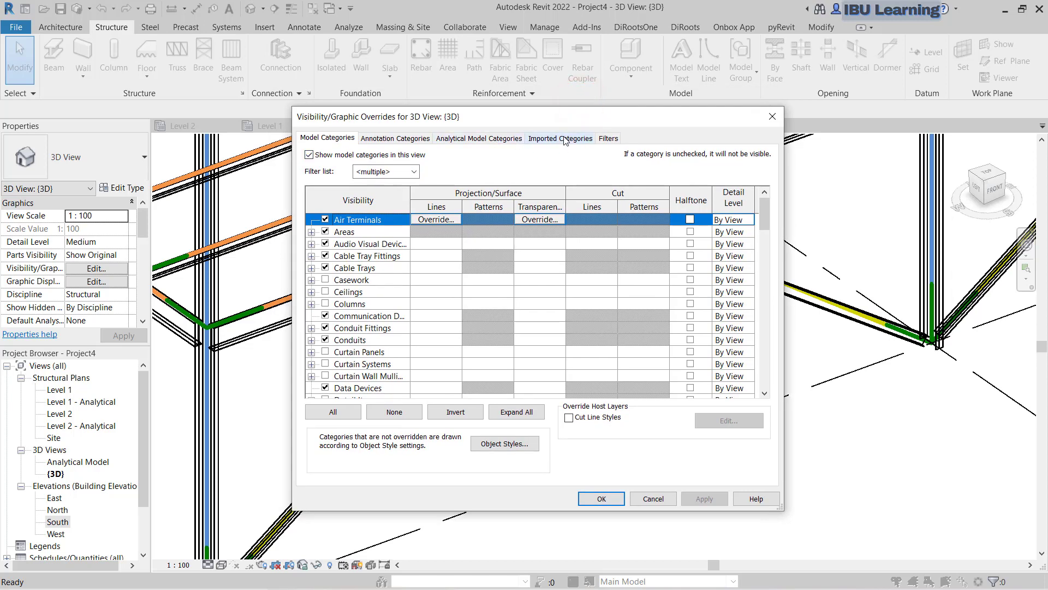
{"action": "left_click", "coordinate": [564, 140]}
{"action": "left_click", "coordinate": [486, 137]}
{"action": "left_click", "coordinate": [309, 155]}
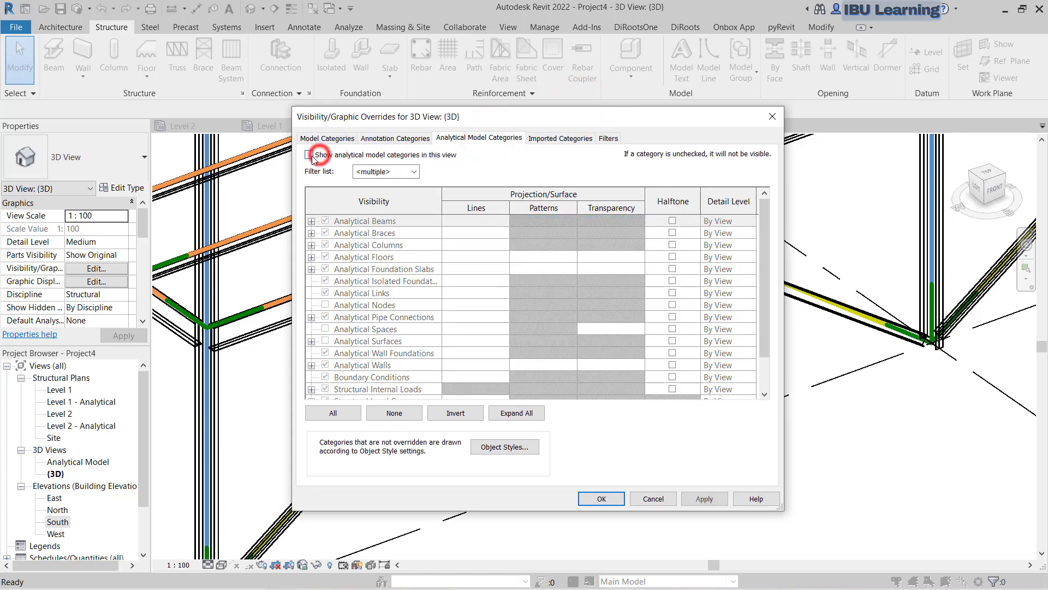
{"action": "left_click", "coordinate": [592, 496]}
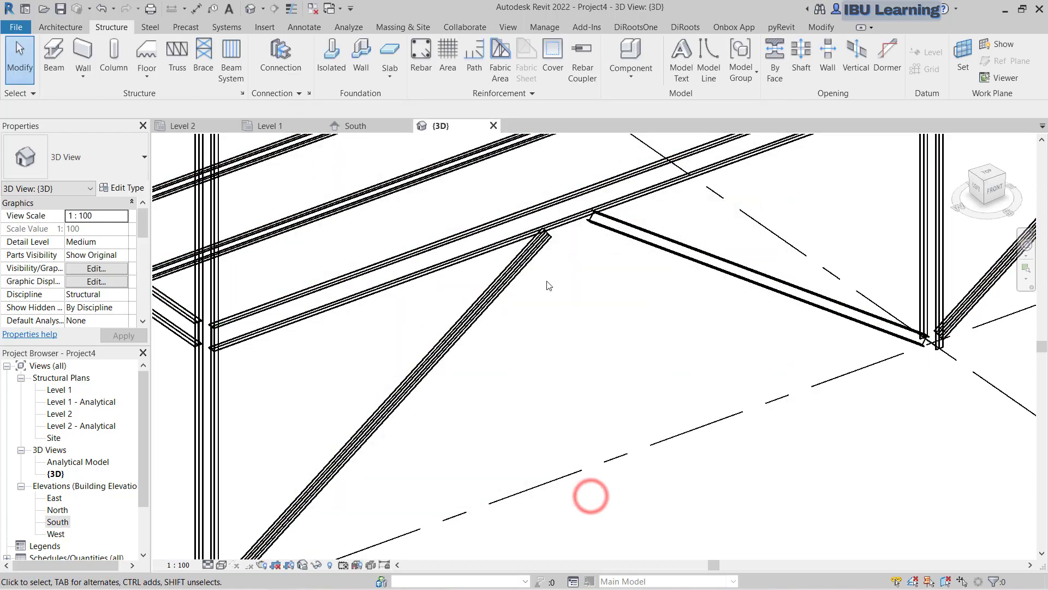
Look over the frame without its analytical lines and undo the last visibility change in the 3D view.
{"action": "scroll", "coordinate": [552, 358], "scroll_direction": "down", "scroll_amount": 5}
{"action": "middle_click_drag", "start_coordinate": [700, 398], "coordinate": [683, 430], "text": "shift"}
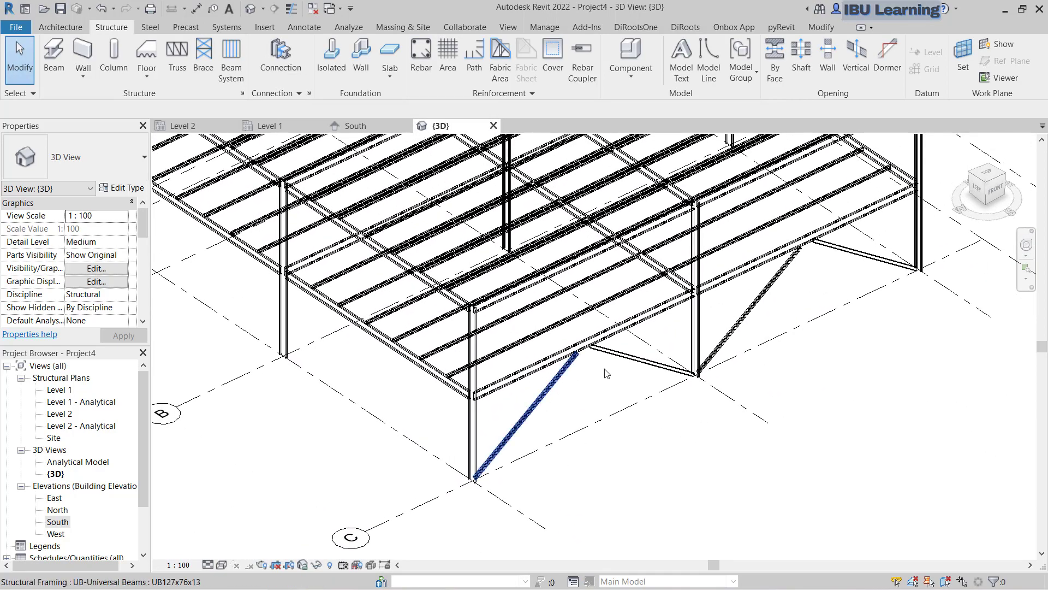
{"action": "scroll", "coordinate": [574, 462], "scroll_direction": "up", "scroll_amount": 2}
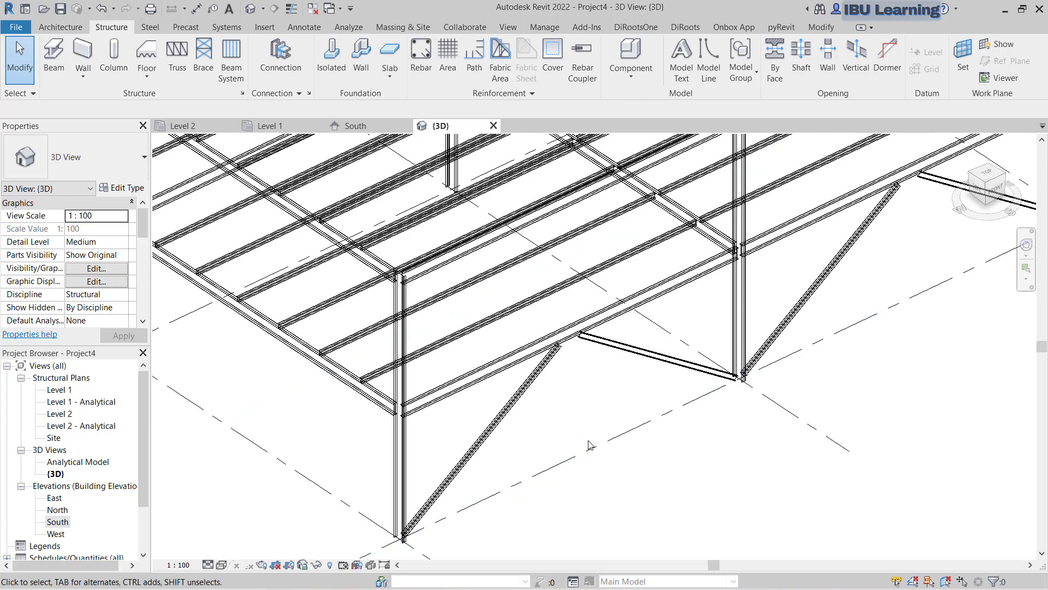
{"action": "left_click", "coordinate": [100, 9]}
{"action": "scroll", "coordinate": [561, 325], "scroll_direction": "down", "scroll_amount": 3}
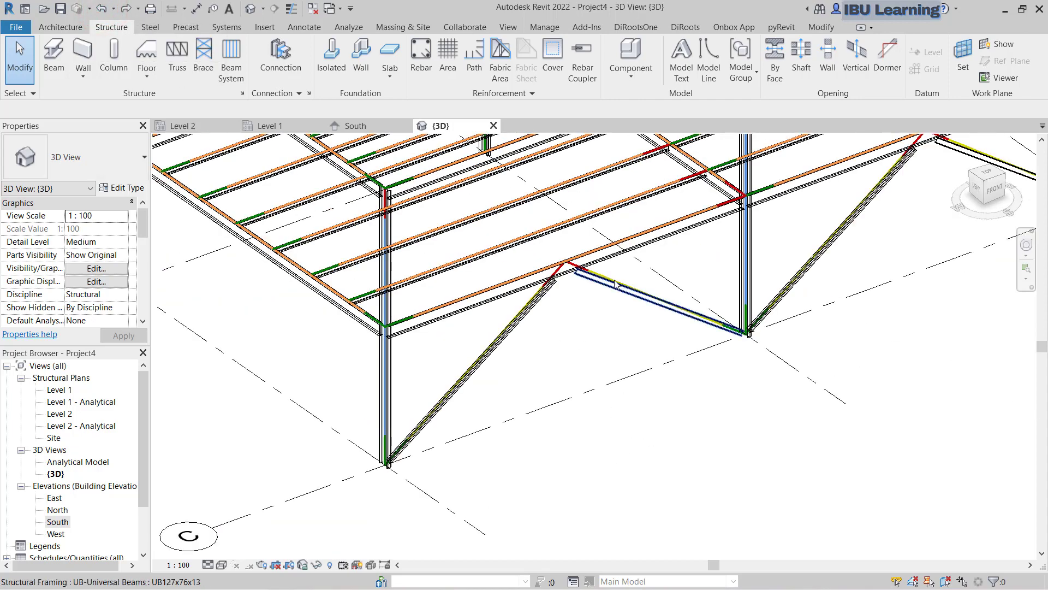
Select the analytical line of a grid C brace to inspect its analytical properties.
{"action": "middle_click_drag", "start_coordinate": [459, 286], "coordinate": [448, 362]}
{"action": "scroll", "coordinate": [449, 366], "scroll_direction": "up", "scroll_amount": 4}
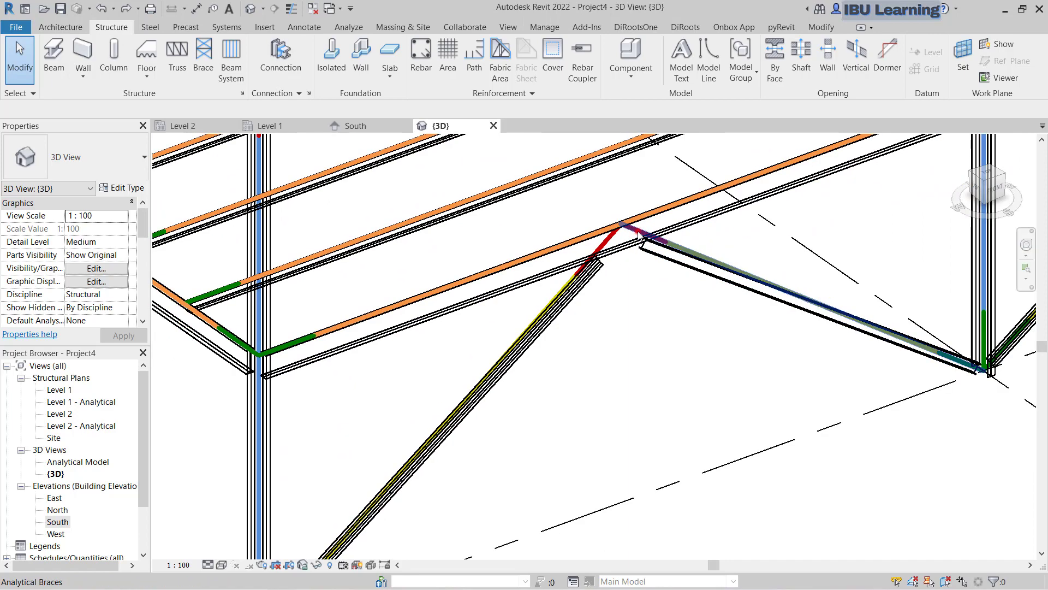
{"action": "left_click", "coordinate": [635, 239]}
{"action": "scroll", "coordinate": [601, 257], "scroll_direction": "down", "scroll_amount": 2}
{"action": "scroll", "coordinate": [589, 264], "scroll_direction": "down", "scroll_amount": 3}
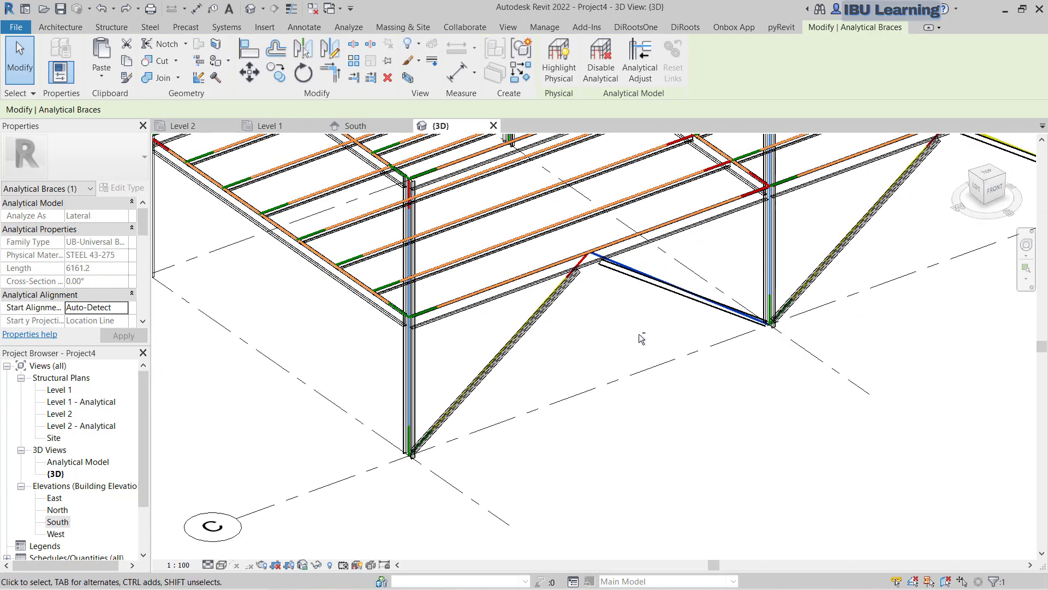
Clear the selection and switch the 3D view to a shaded visual style.
{"action": "left_click", "coordinate": [253, 527]}
{"action": "left_click", "coordinate": [223, 564]}
{"action": "left_click", "coordinate": [240, 520]}
{"action": "scroll", "coordinate": [664, 373], "scroll_direction": "up", "scroll_amount": 4}
{"action": "middle_click_drag", "start_coordinate": [663, 373], "coordinate": [606, 360], "text": "shift"}
{"action": "scroll", "coordinate": [607, 360], "scroll_direction": "down", "scroll_amount": 3}
{"action": "middle_click_drag", "start_coordinate": [716, 372], "coordinate": [589, 343], "text": "shift"}
{"action": "scroll", "coordinate": [623, 350], "scroll_direction": "down", "scroll_amount": 3}
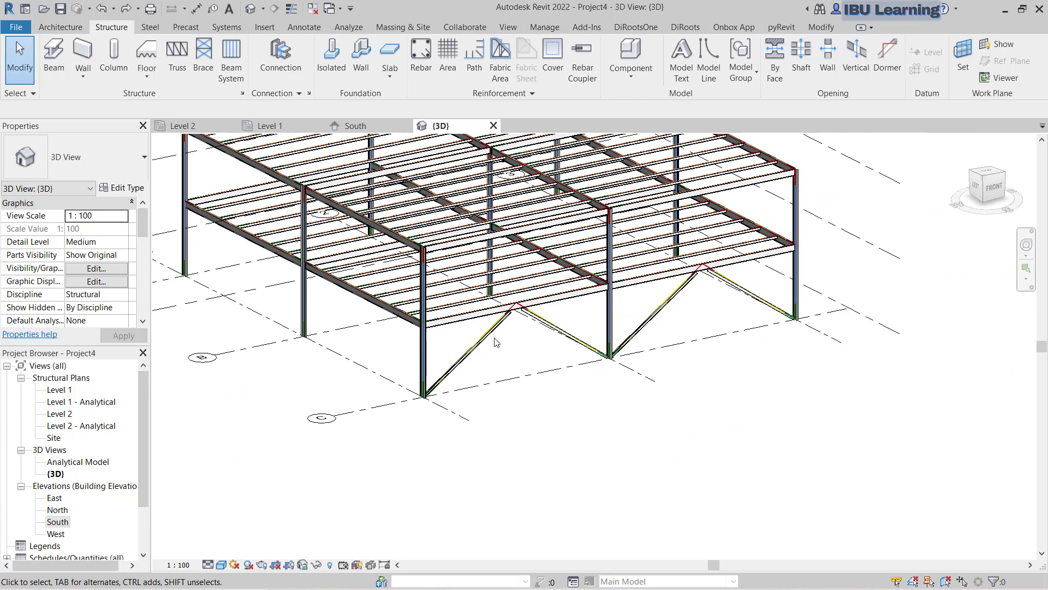
Select the four braces along grid C and paste a copy of them aligned to Level 2.
{"action": "left_click", "coordinate": [492, 333]}
{"action": "left_click", "coordinate": [552, 326], "text": "ctrl"}
{"action": "left_click", "coordinate": [659, 312], "text": "ctrl"}
{"action": "left_click", "coordinate": [756, 295], "text": "ctrl"}
{"action": "scroll", "coordinate": [751, 292], "scroll_direction": "up", "scroll_amount": 2}
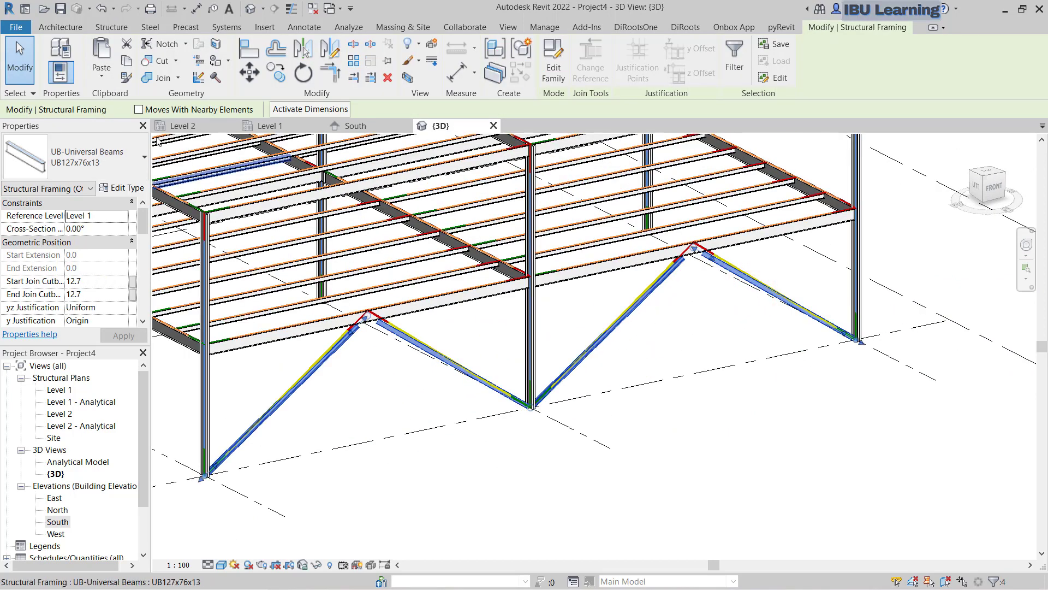
{"action": "left_click", "coordinate": [127, 61]}
{"action": "left_click", "coordinate": [102, 76]}
{"action": "left_click", "coordinate": [131, 127]}
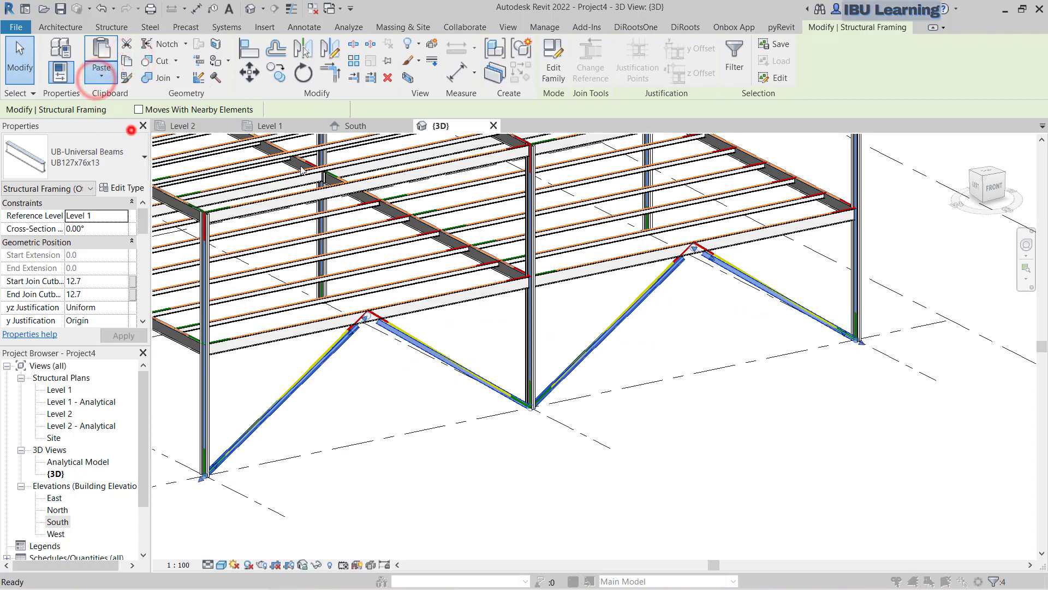
{"action": "left_click", "coordinate": [458, 220]}
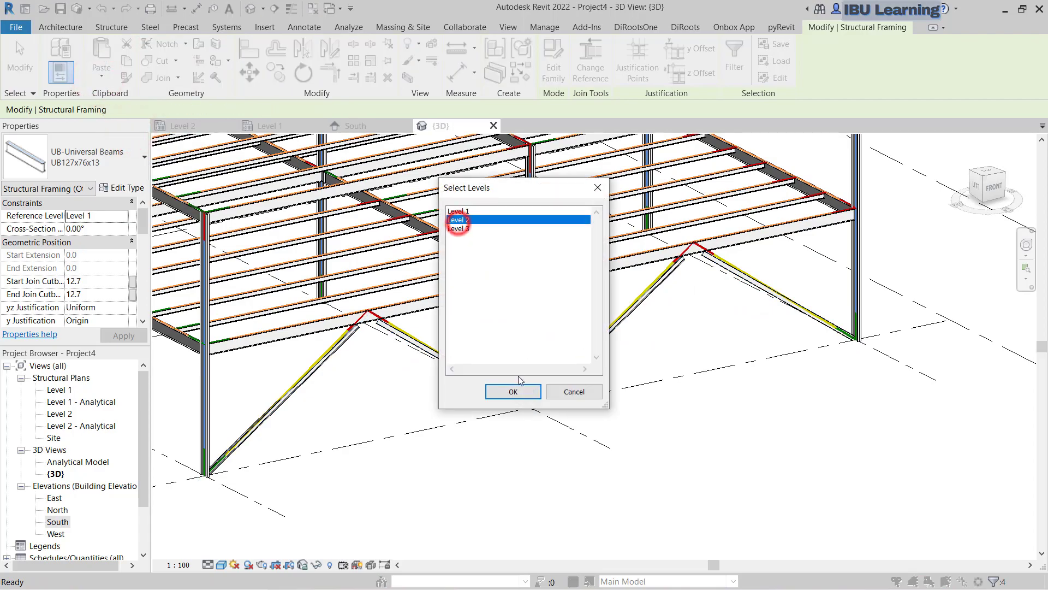
{"action": "left_click", "coordinate": [518, 389]}
Examine the braces on both storeys along grid C from several angles in 3D.
{"action": "scroll", "coordinate": [660, 392], "scroll_direction": "up", "scroll_amount": 1}
{"action": "scroll", "coordinate": [661, 391], "scroll_direction": "down", "scroll_amount": 1}
{"action": "middle_click_drag", "start_coordinate": [655, 390], "coordinate": [497, 424], "text": "shift"}
{"action": "scroll", "coordinate": [497, 423], "scroll_direction": "down", "scroll_amount": 6}
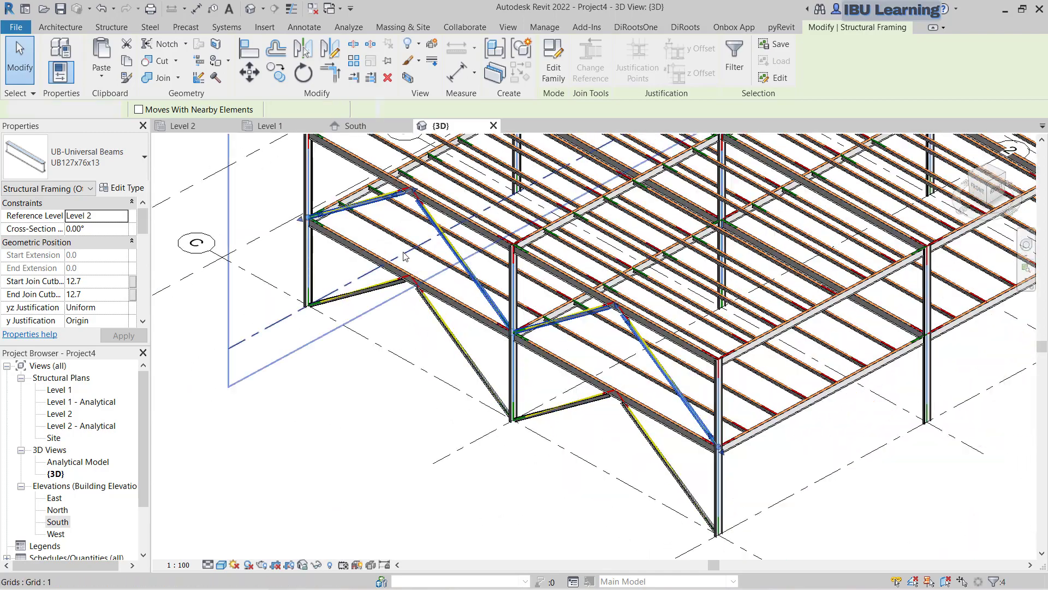
{"action": "key", "text": "Escape"}
{"action": "middle_click_drag", "start_coordinate": [591, 387], "coordinate": [741, 415]}
{"action": "scroll", "coordinate": [611, 350], "scroll_direction": "up", "scroll_amount": 1}
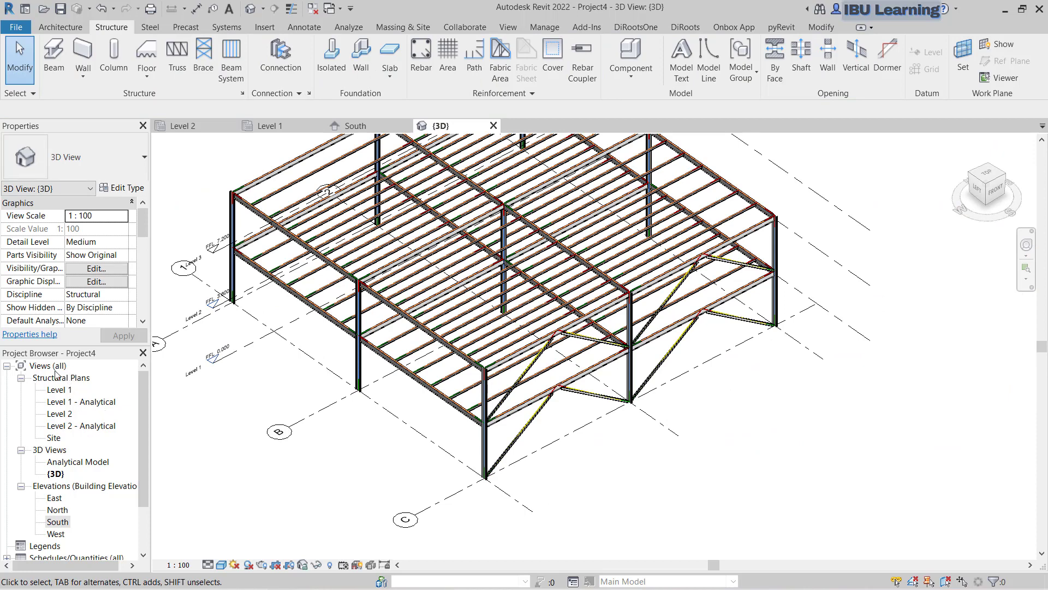
Open the Level 1 - Analytical plan and examine how a column is represented at a grid intersection.
{"action": "double_click", "coordinate": [74, 403]}
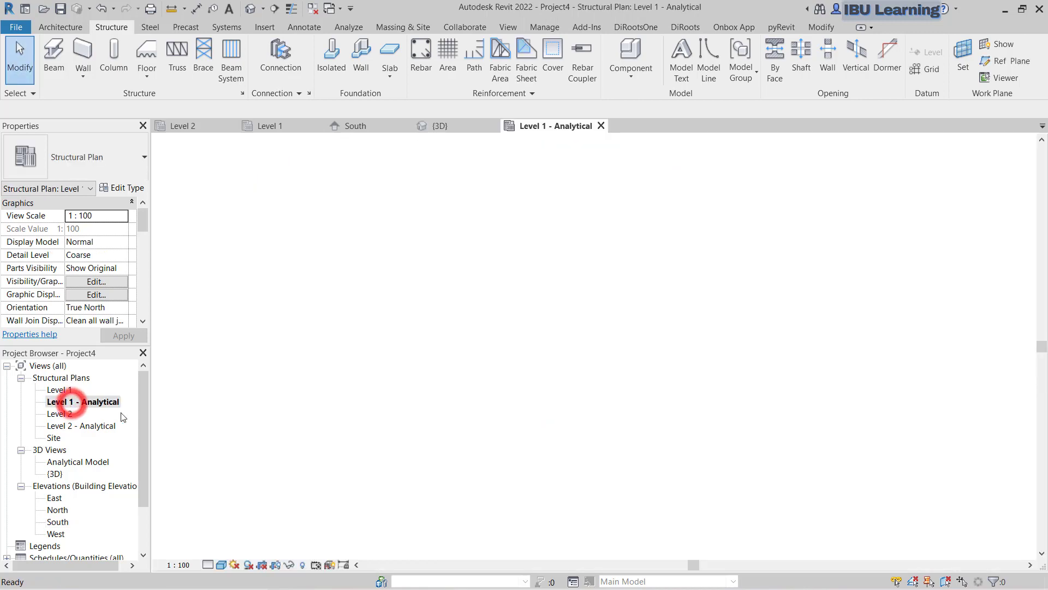
{"action": "scroll", "coordinate": [459, 343], "scroll_direction": "up", "scroll_amount": 5}
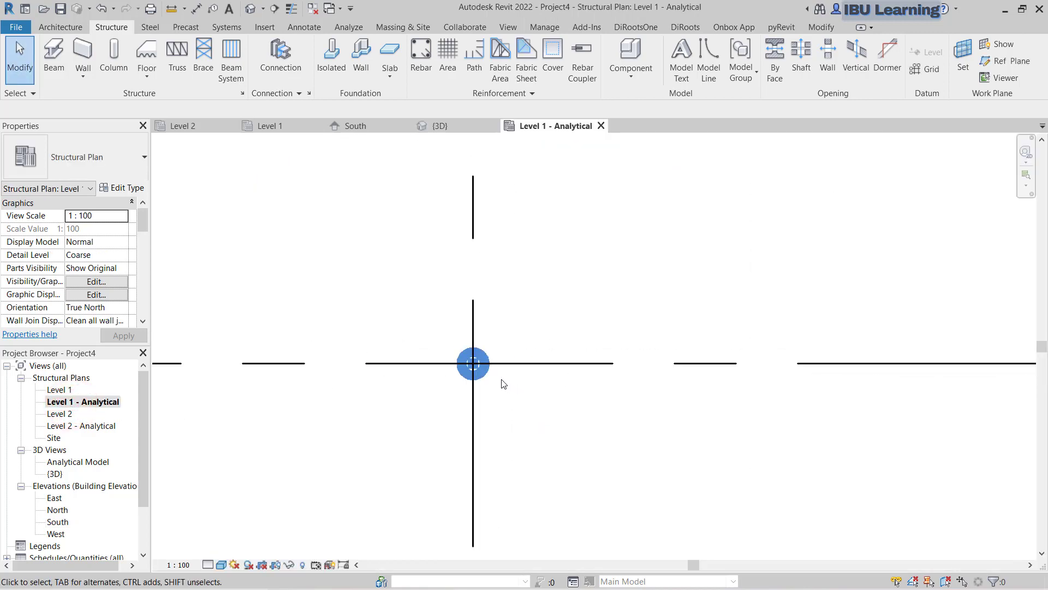
{"action": "scroll", "coordinate": [472, 364], "scroll_direction": "down", "scroll_amount": 5}
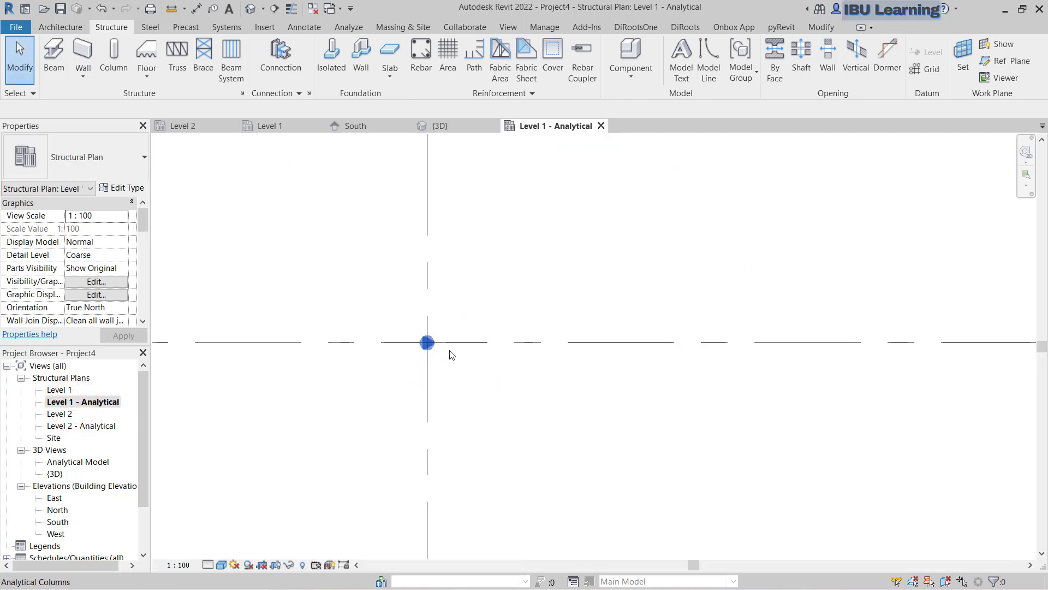
Open the Analytical Model 3D view and examine the analytical lines of columns, beams and braces from several angles.
{"action": "middle_click_drag", "start_coordinate": [617, 376], "coordinate": [574, 351]}
{"action": "scroll", "coordinate": [546, 486], "scroll_direction": "up", "scroll_amount": 2}
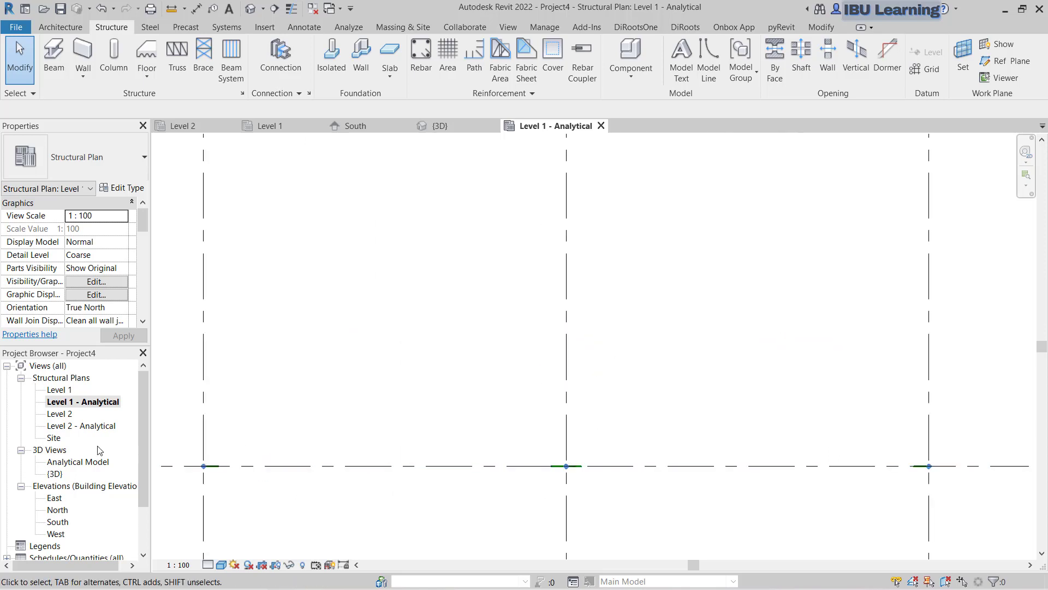
{"action": "middle_click_drag", "start_coordinate": [389, 505], "coordinate": [410, 427]}
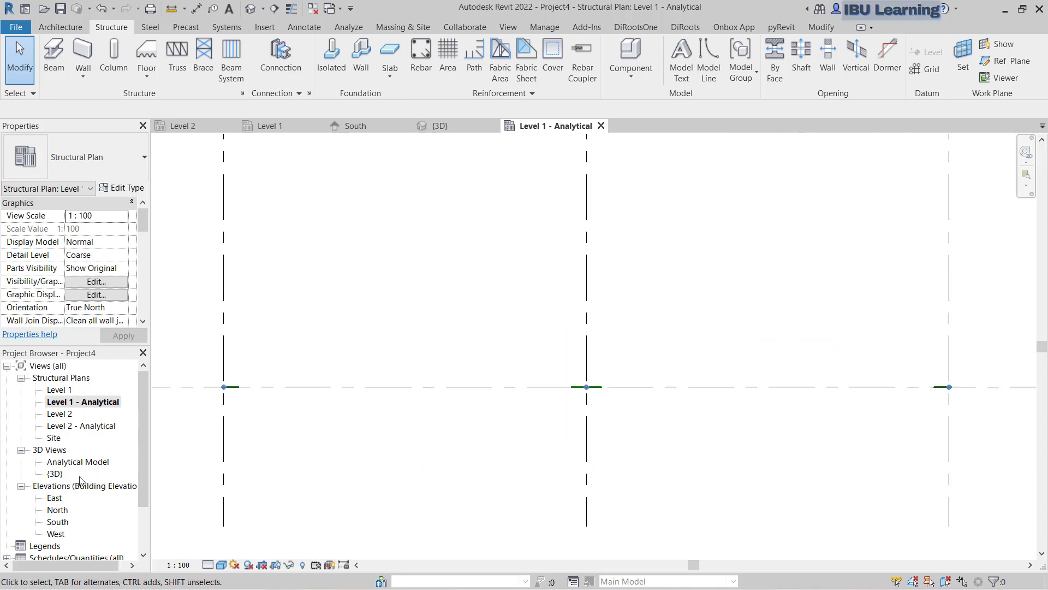
{"action": "left_click", "coordinate": [56, 463]}
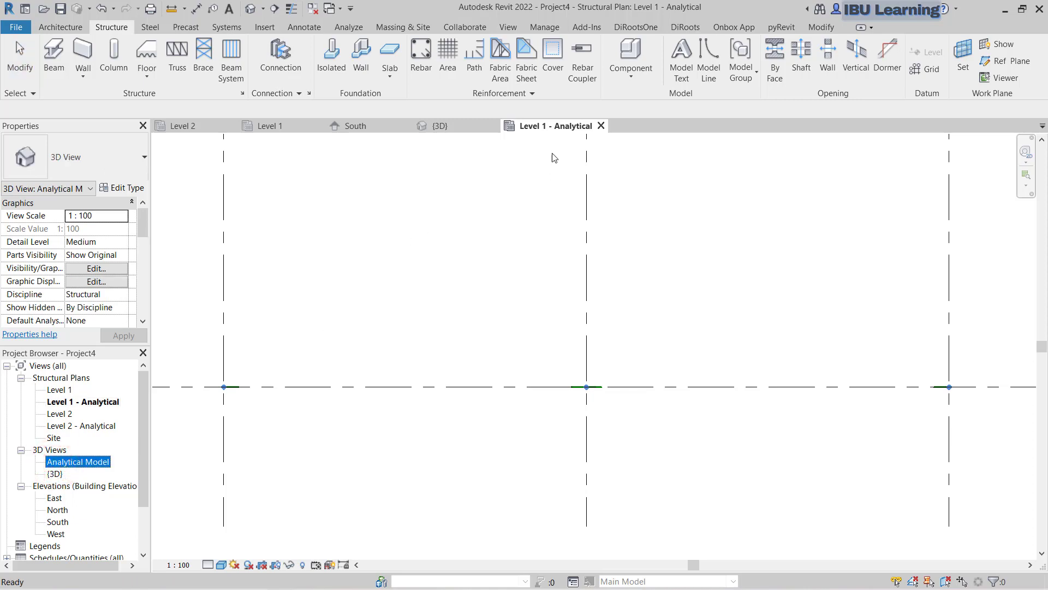
{"action": "double_click", "coordinate": [70, 463]}
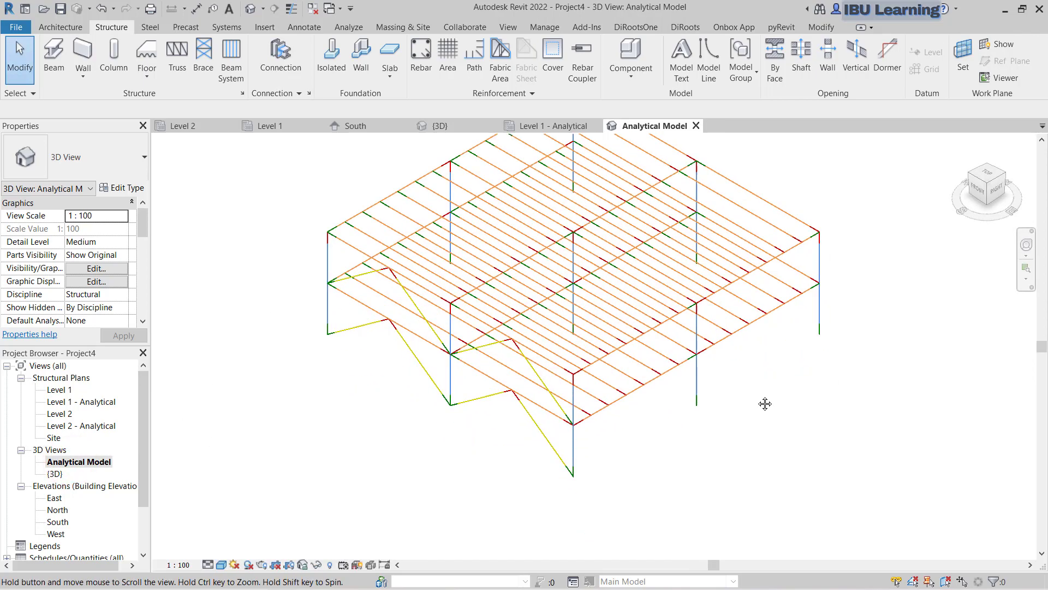
{"action": "middle_click_drag", "start_coordinate": [765, 403], "coordinate": [767, 400]}
{"action": "scroll", "coordinate": [785, 312], "scroll_direction": "up", "scroll_amount": 2}
{"action": "middle_click_drag", "start_coordinate": [757, 296], "coordinate": [729, 400], "text": "shift"}
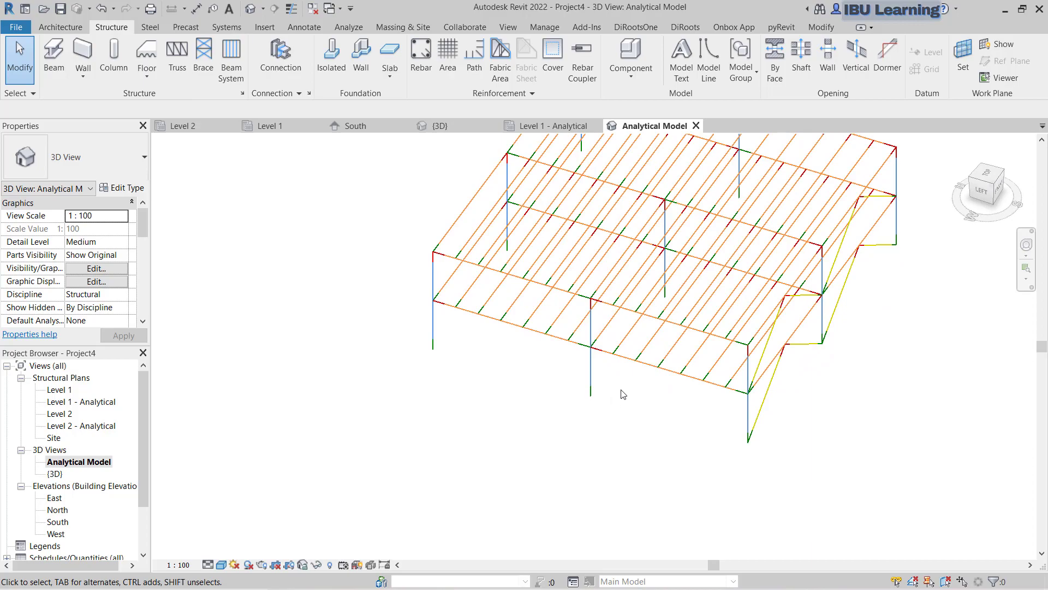
{"action": "middle_click_drag", "start_coordinate": [592, 398], "coordinate": [748, 430]}
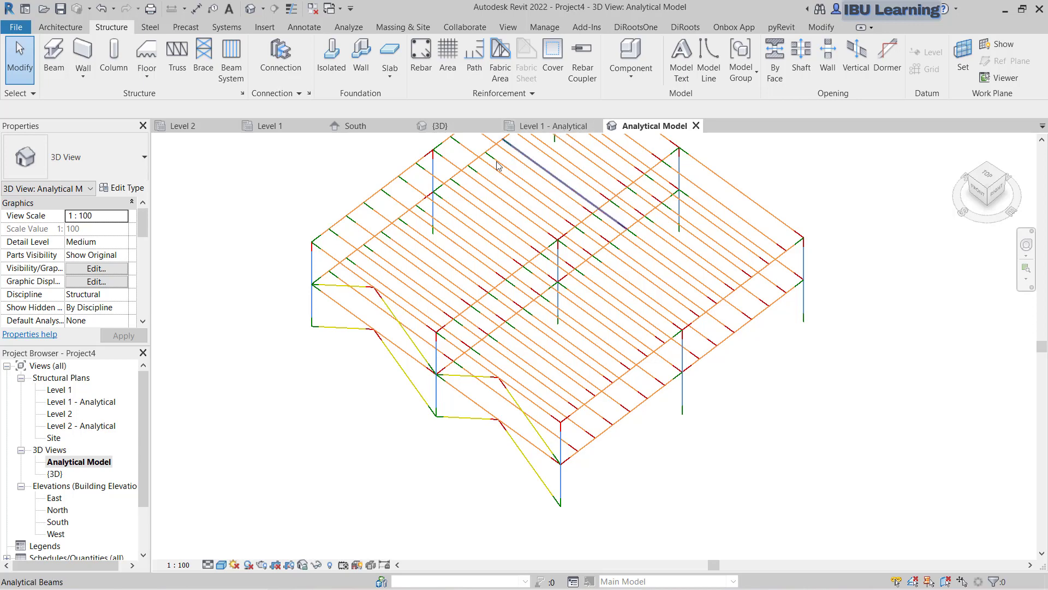
Close every open view except the Level 1 structural plan.
{"action": "left_click", "coordinate": [696, 127]}
{"action": "left_click", "coordinate": [602, 125]}
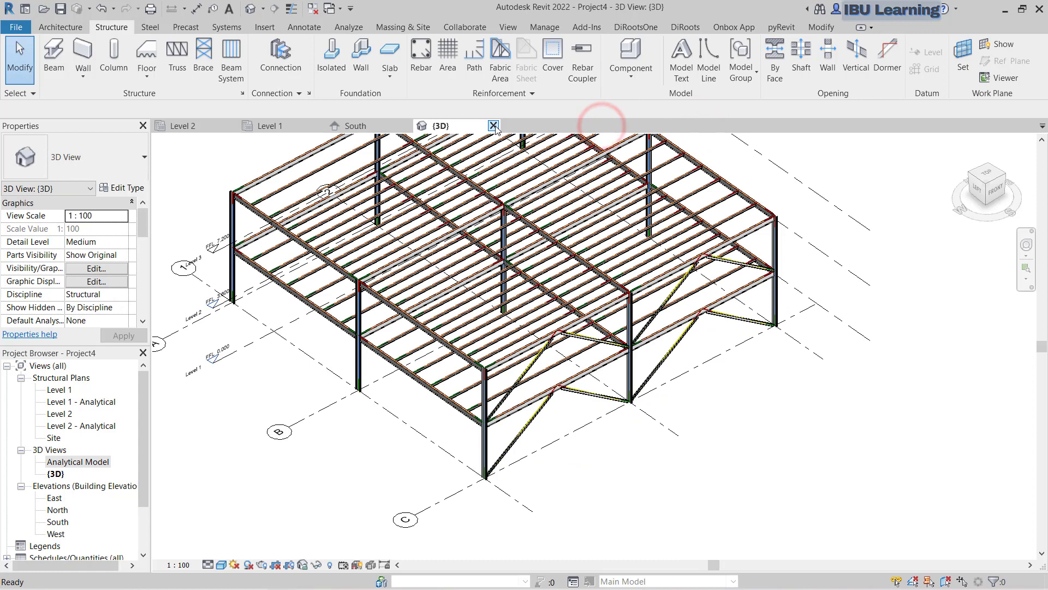
{"action": "left_click", "coordinate": [494, 127]}
{"action": "left_click", "coordinate": [284, 126]}
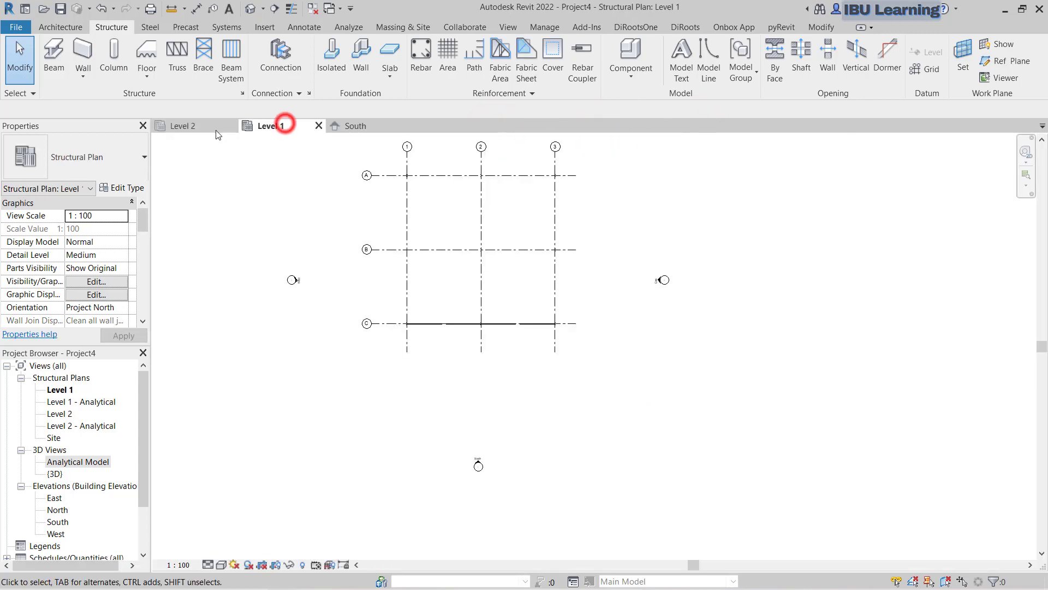
{"action": "left_click", "coordinate": [231, 125]}
{"action": "left_click", "coordinate": [318, 126]}
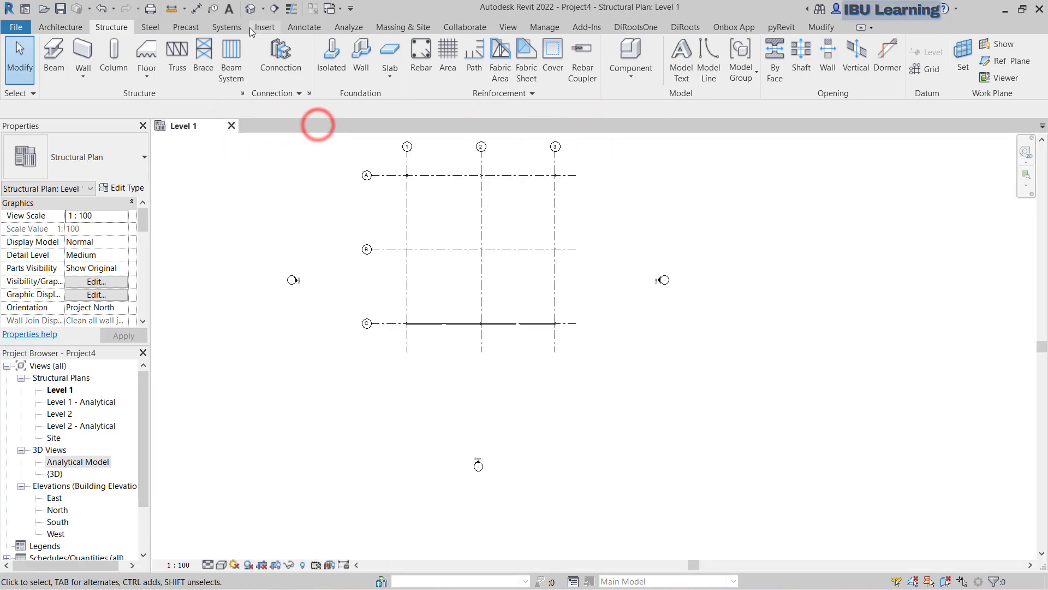
Open the default 3D view and the Analytical Model 3D view, with the whole analytical frame in sight.
{"action": "left_click", "coordinate": [252, 9]}
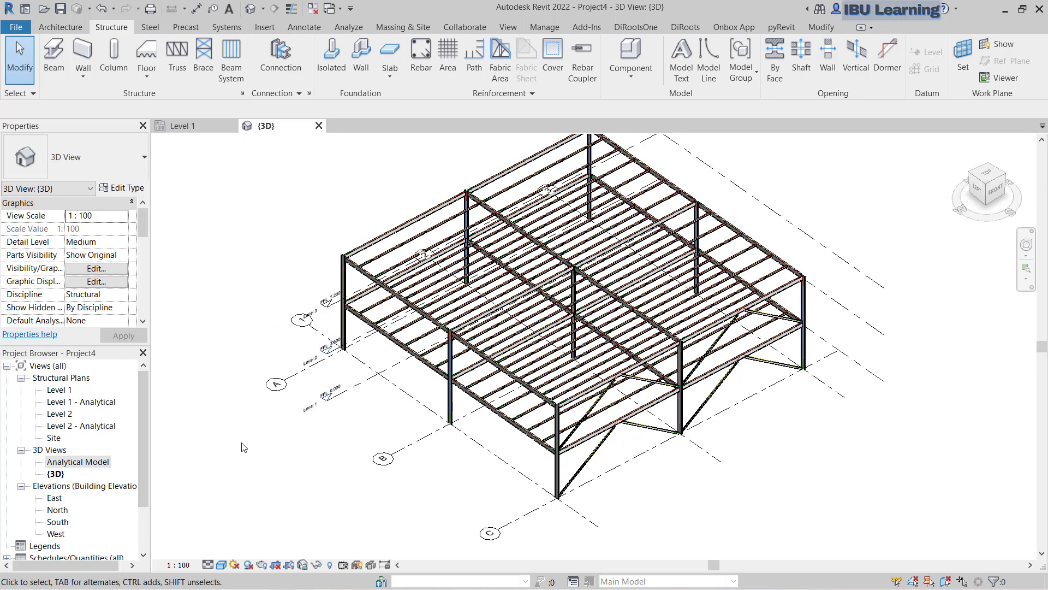
{"action": "double_click", "coordinate": [60, 463]}
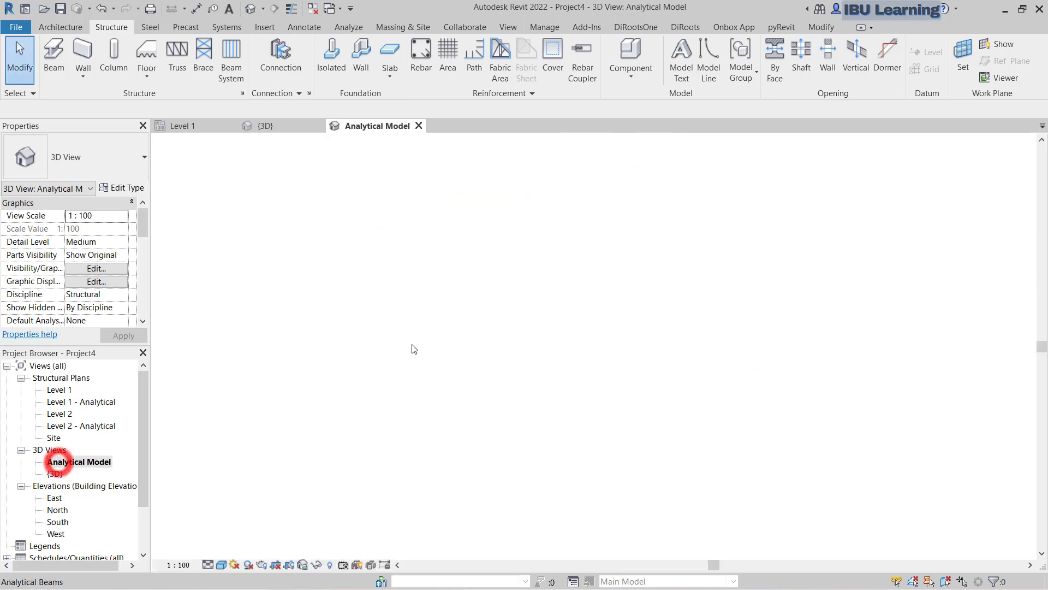
{"action": "middle_click_drag", "start_coordinate": [802, 463], "coordinate": [619, 493], "text": "shift"}
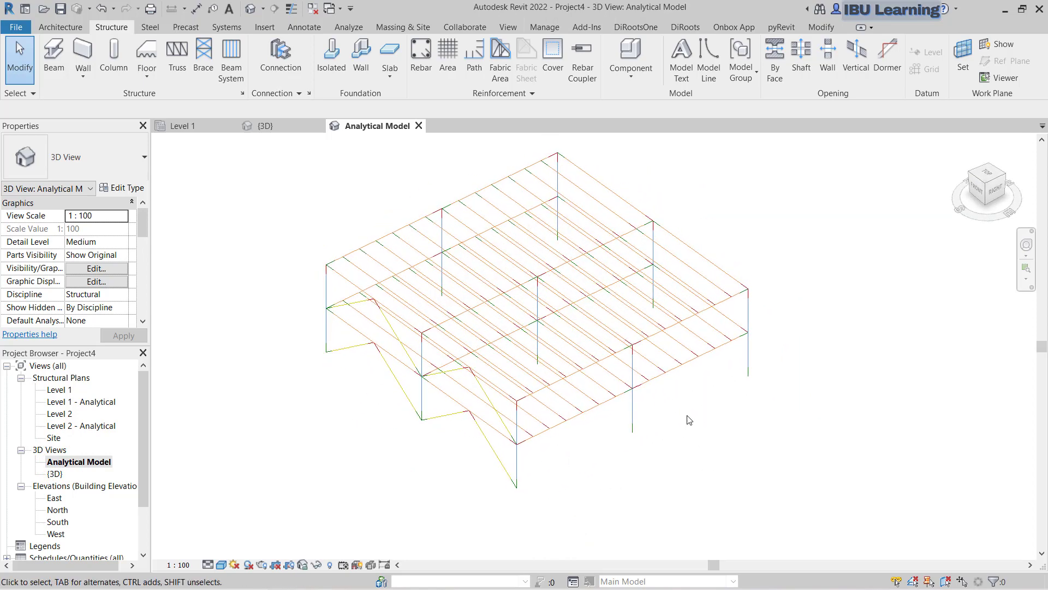
{"action": "middle_click", "coordinate": [728, 443]}
{"action": "middle_click", "coordinate": [729, 442]}
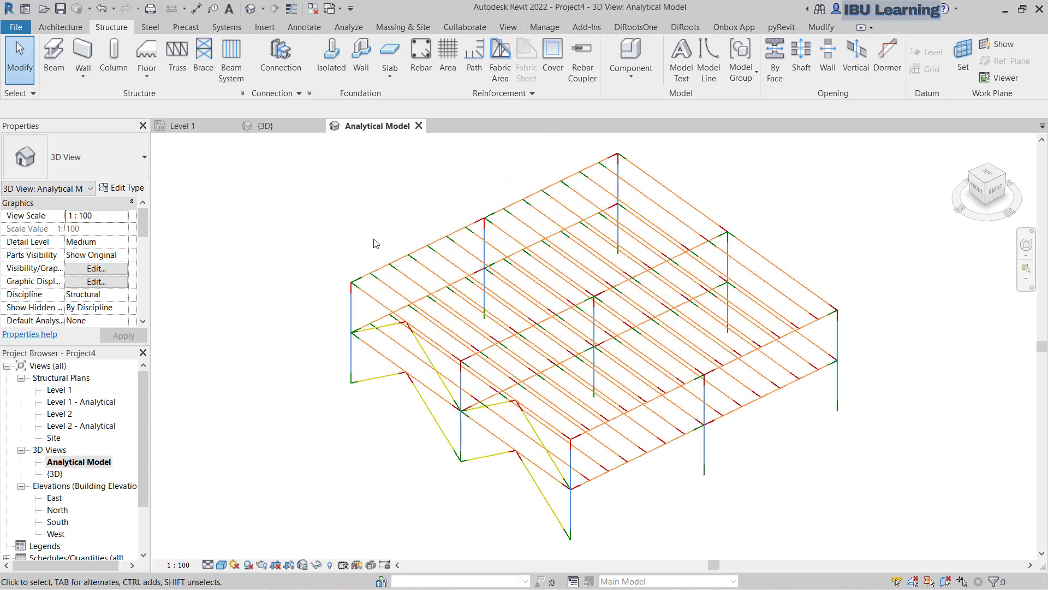
Start saving the project and choose the IBU Learning folder through its Desktop shortcut as the location.
{"action": "key", "text": "ctrl+s"}
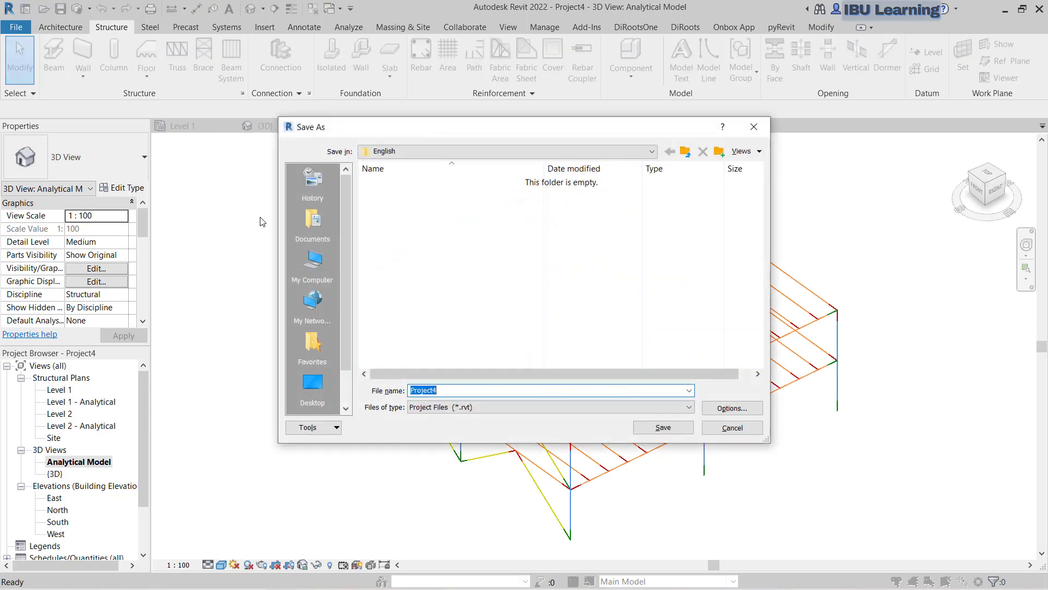
{"action": "left_click", "coordinate": [313, 382]}
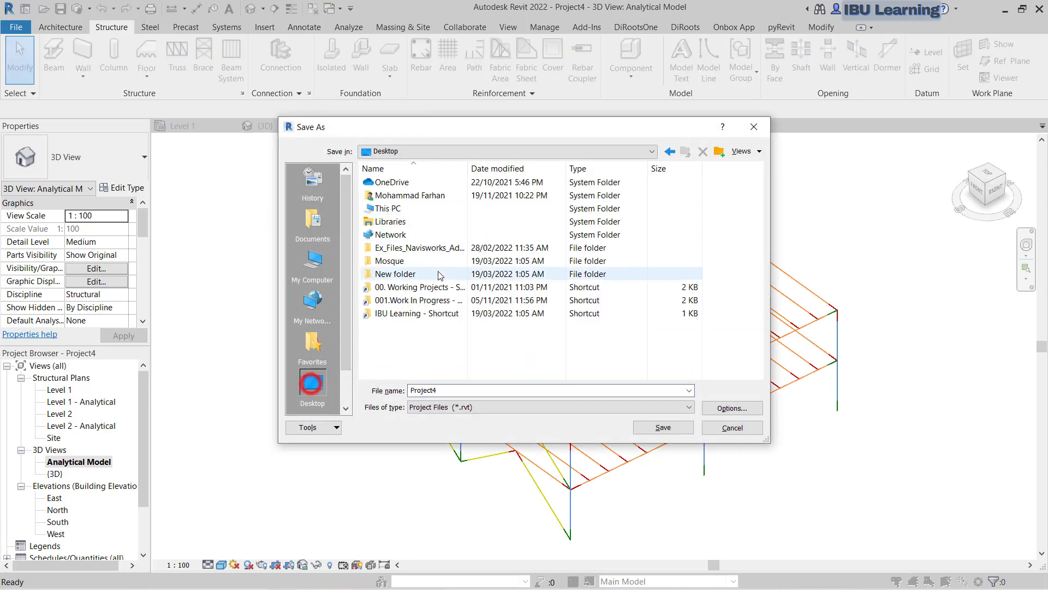
{"action": "double_click", "coordinate": [397, 313]}
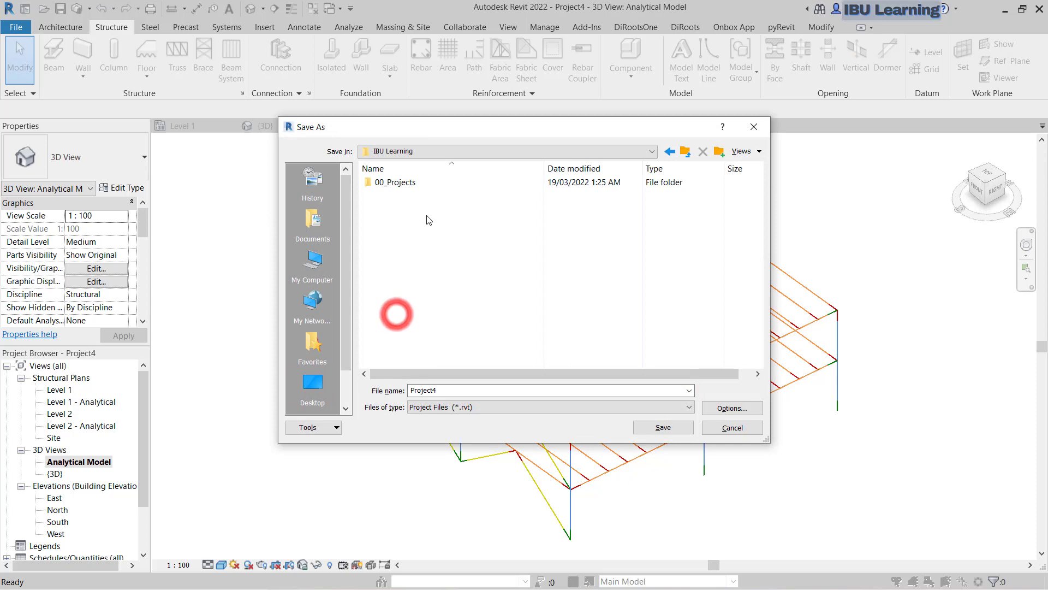
Name the project file "Structural Model for DXF export" and save it.
{"action": "double_click", "coordinate": [465, 390]}
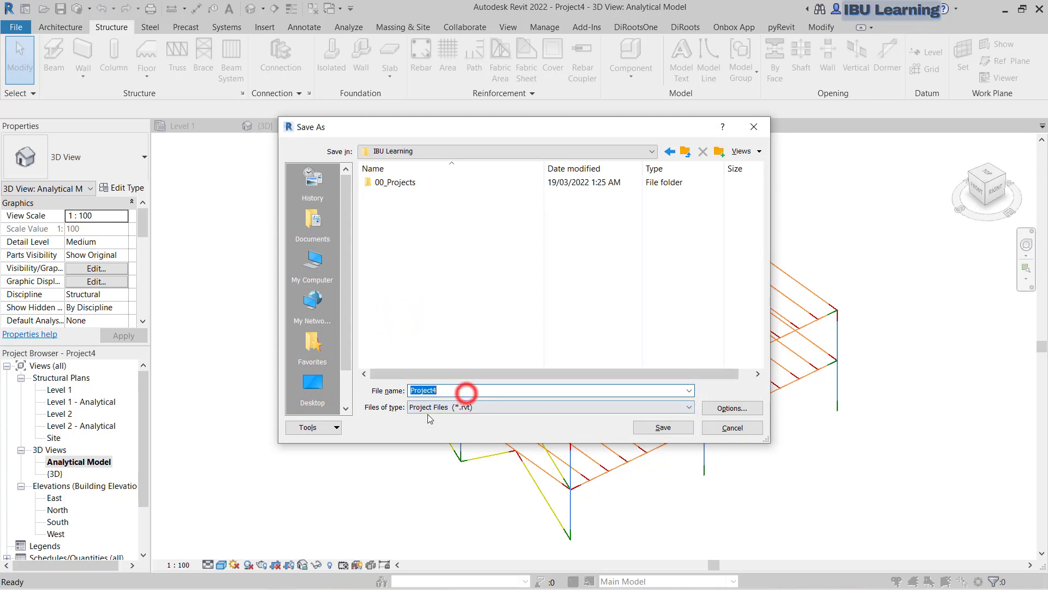
{"action": "type", "text": "A"}
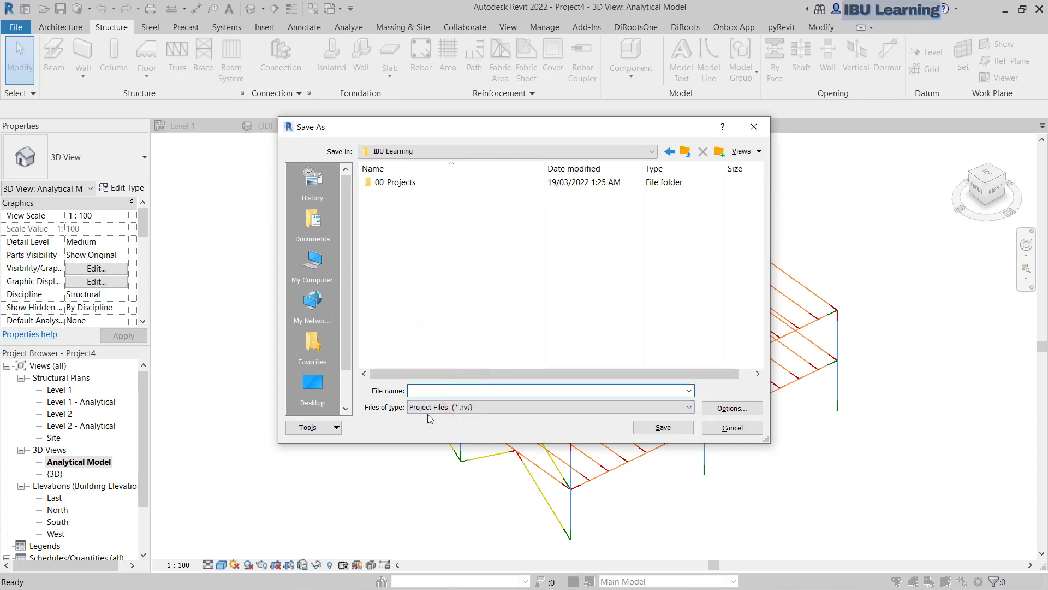
{"action": "type", "text": "Struc"}
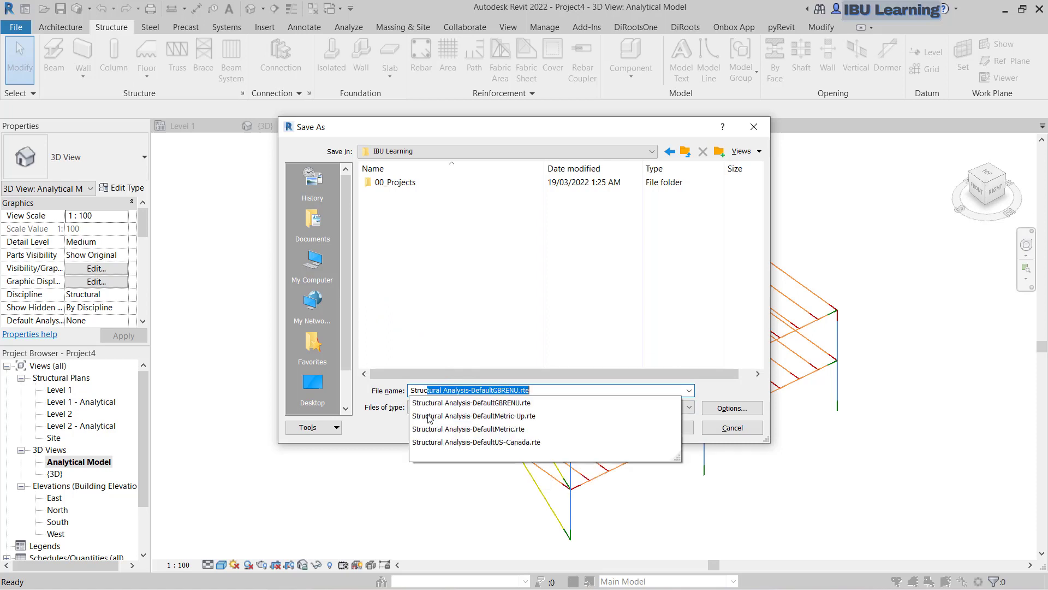
{"action": "type", "text": "tutral"}
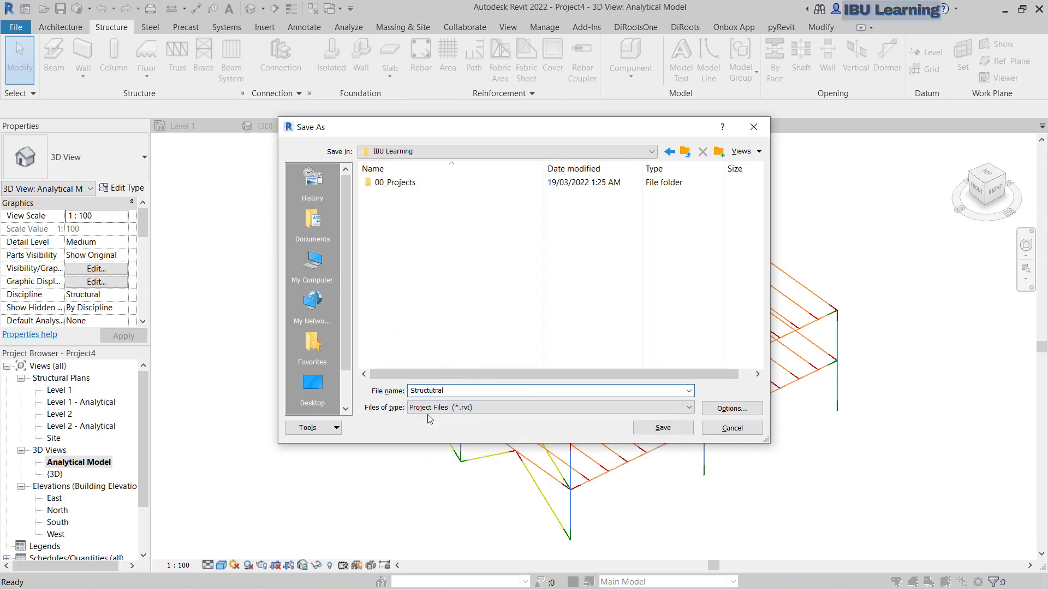
{"action": "key", "text": "BackSpace"}
{"action": "key", "text": "BackSpace"}
{"action": "key", "text": "BackSpace"}
{"action": "key", "text": "BackSpace"}
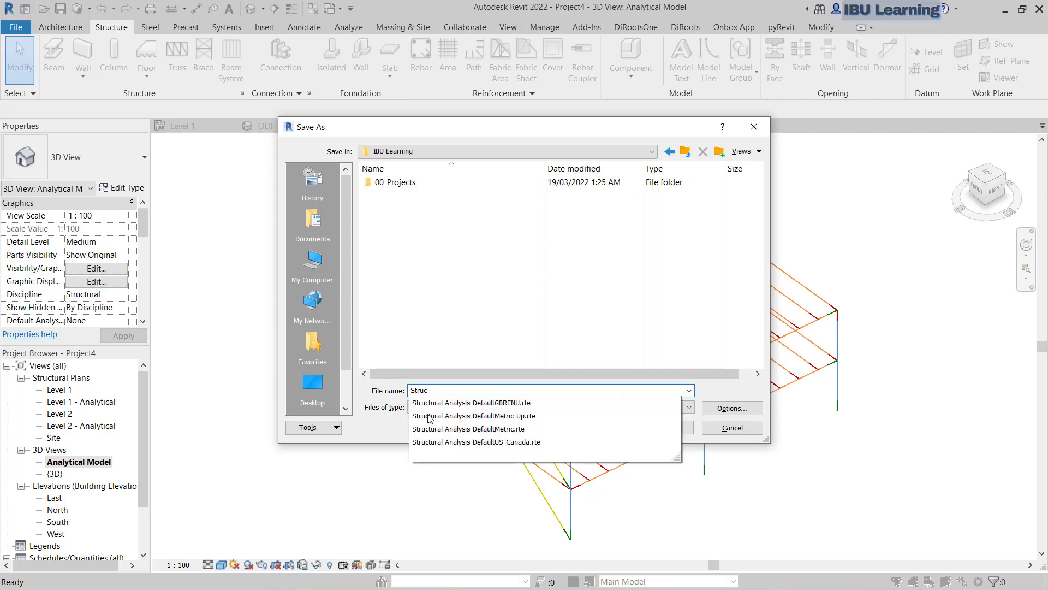
{"action": "type", "text": "tural Mode"}
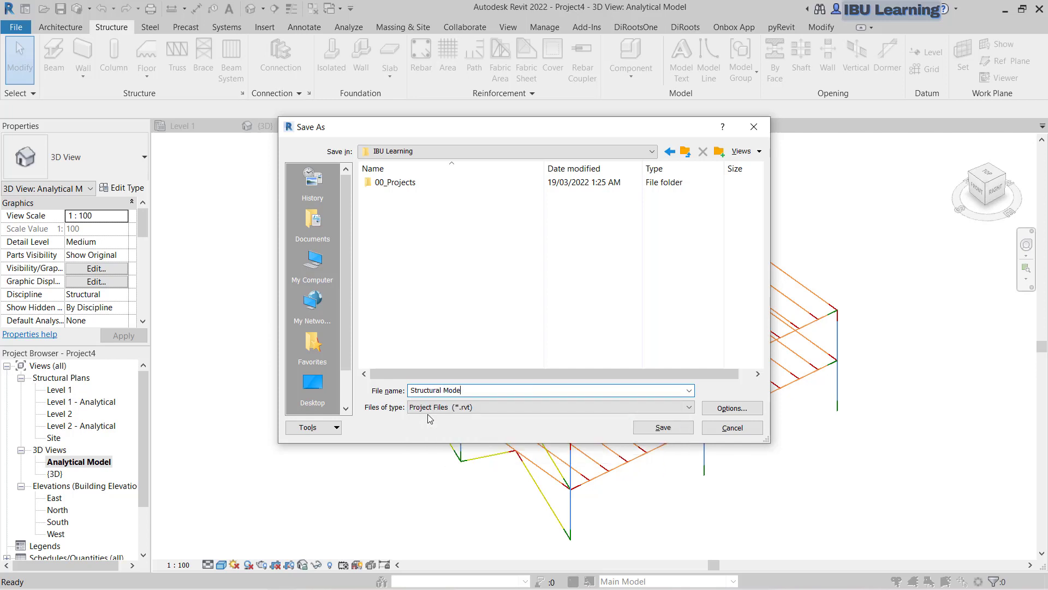
{"action": "type", "text": "l for DXF export"}
{"action": "key", "text": "Return"}
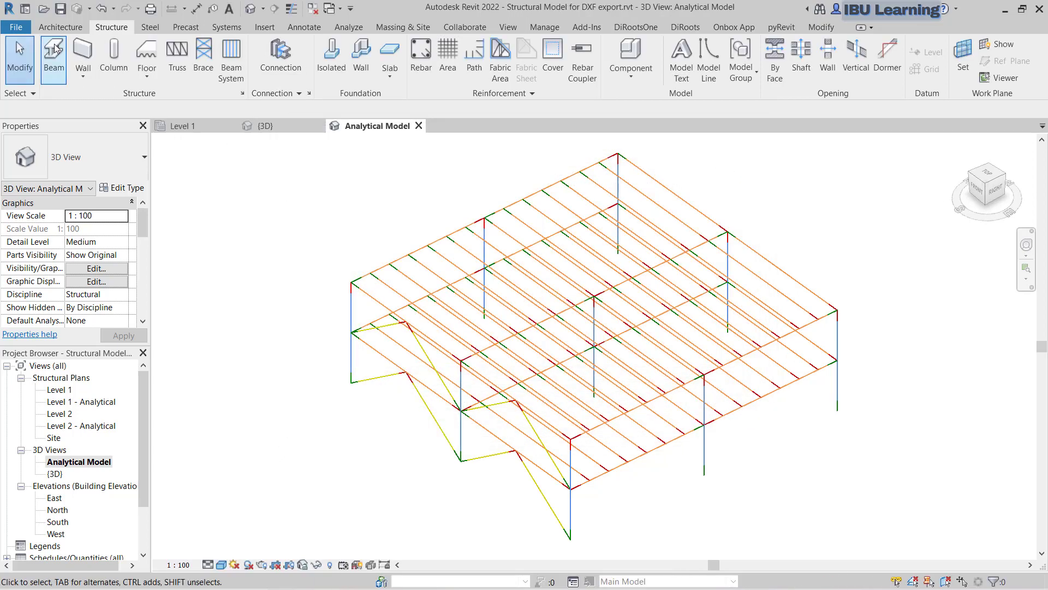
Export the Analytical Model 3D view as an AutoCAD 2018 DXF file to the IBU Learning folder, using the in-session export setup.
{"action": "left_click", "coordinate": [15, 28]}
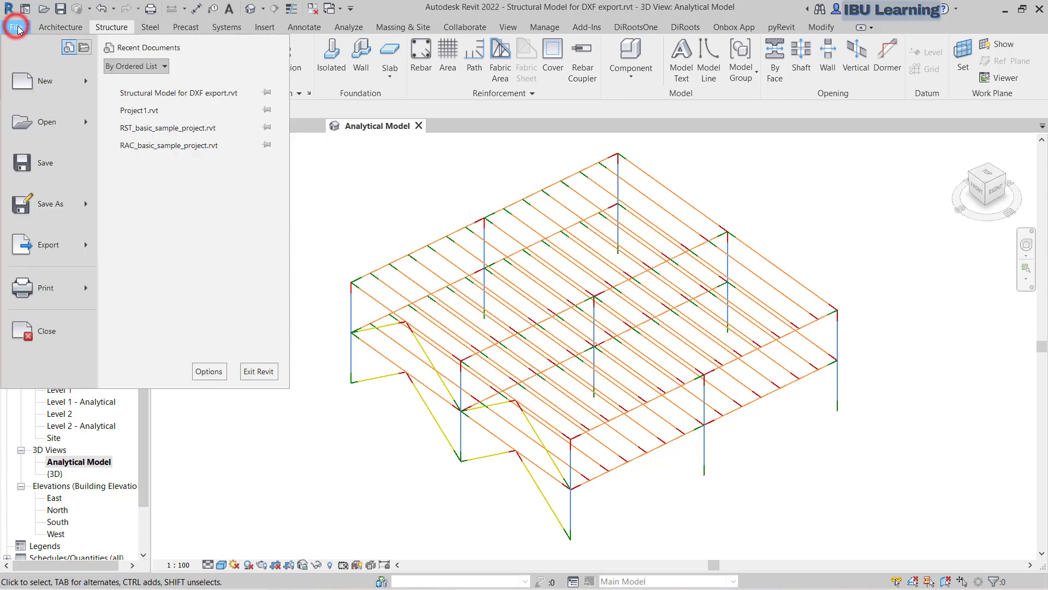
{"action": "mouse_move", "coordinate": [64, 249]}
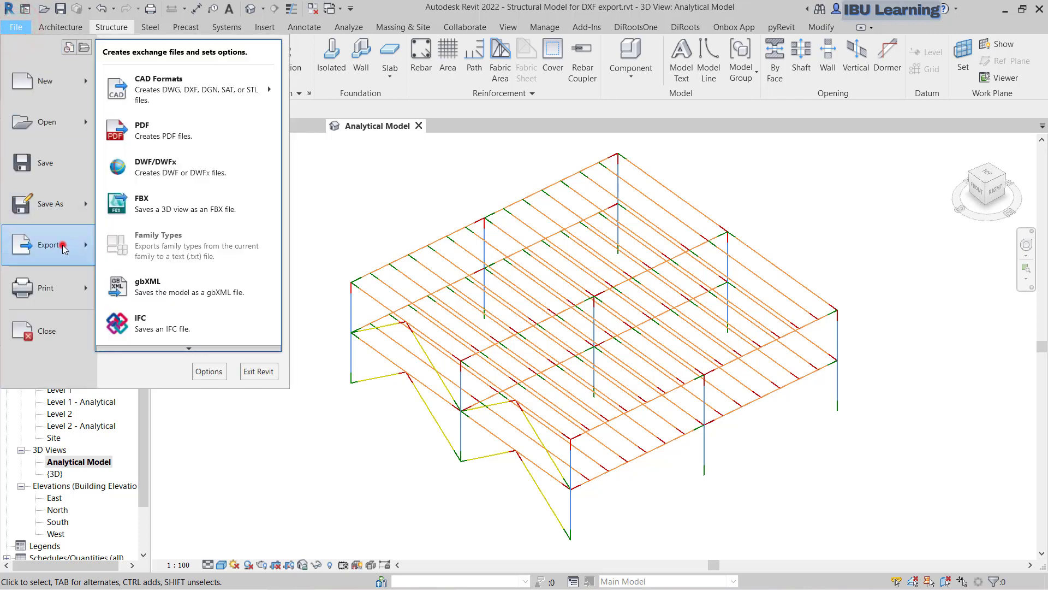
{"action": "mouse_move", "coordinate": [154, 93]}
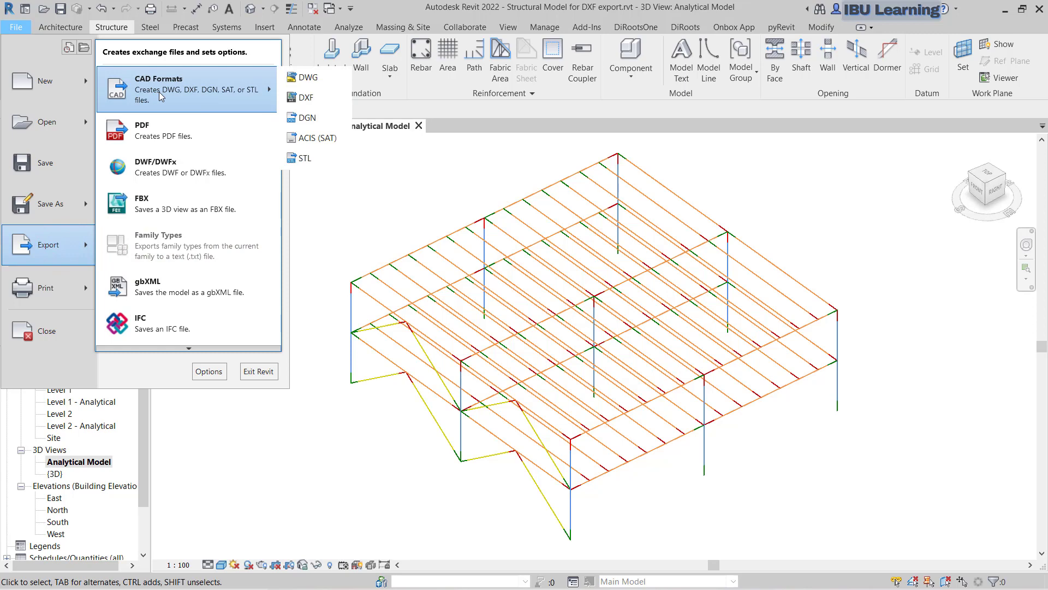
{"action": "left_click", "coordinate": [303, 101]}
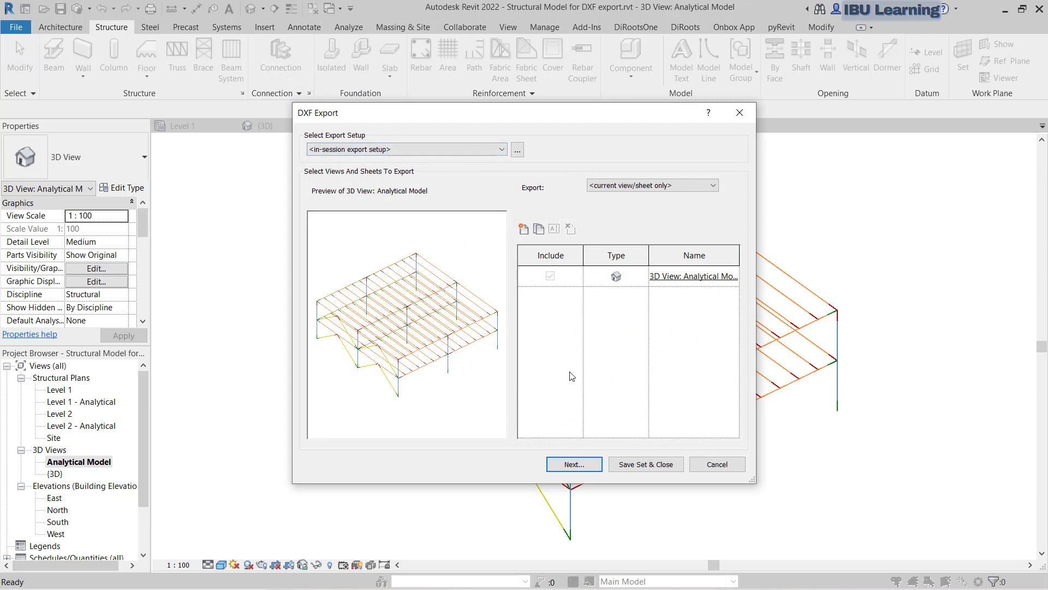
{"action": "left_click", "coordinate": [478, 151]}
{"action": "left_click", "coordinate": [478, 151]}
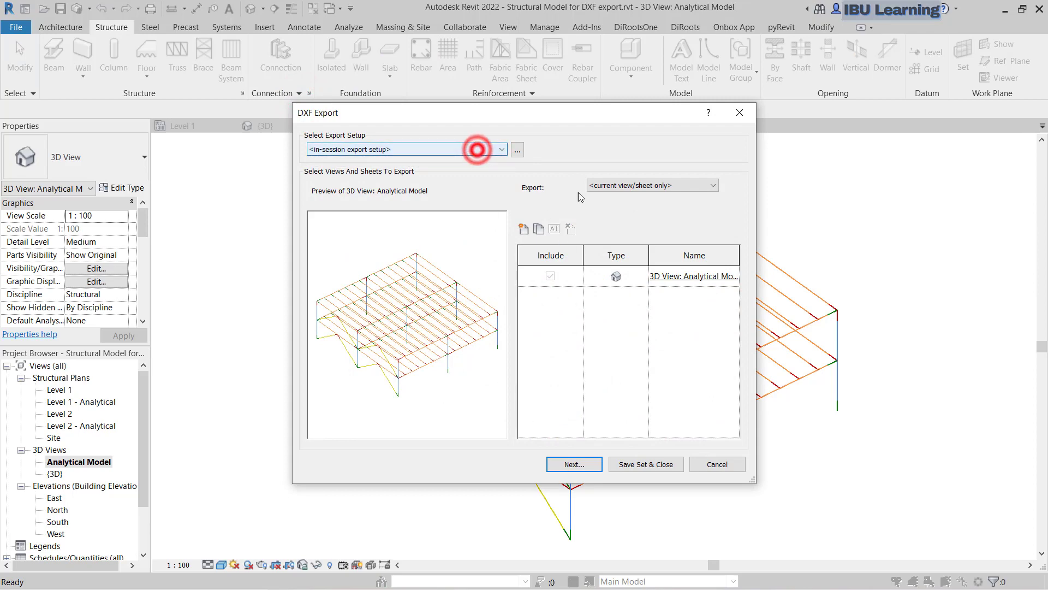
{"action": "left_click", "coordinate": [572, 465]}
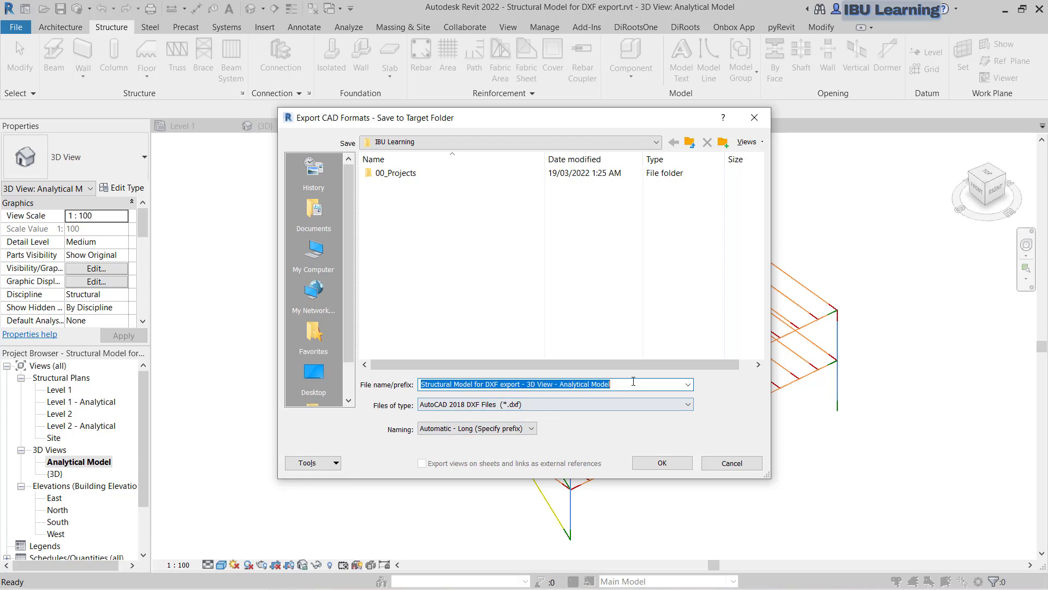
{"action": "left_click", "coordinate": [662, 463]}
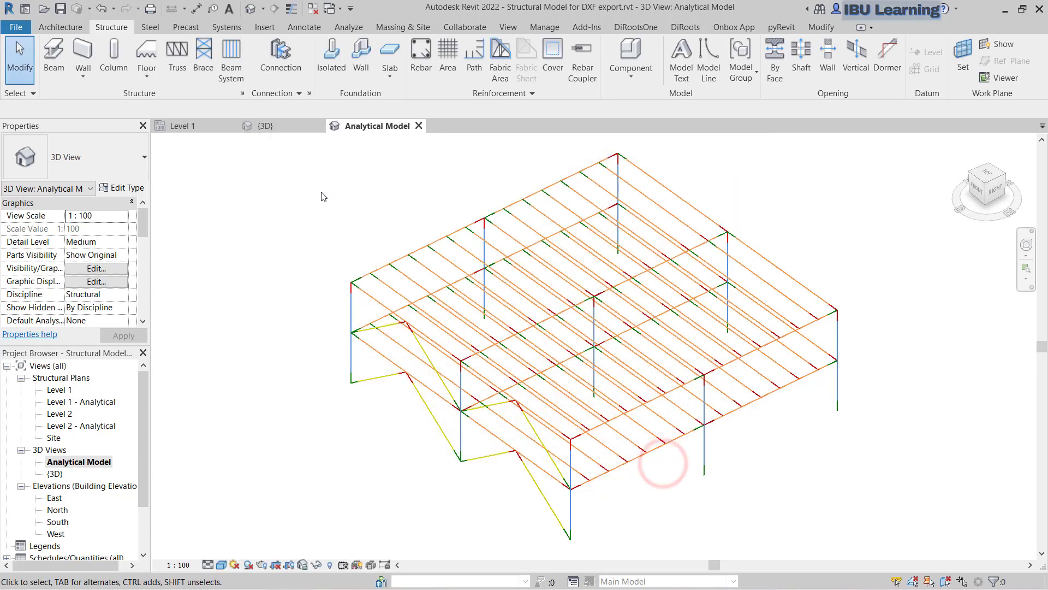
Open the Level 2 - Analytical structural plan with its whole grid and beam layout in sight.
{"action": "double_click", "coordinate": [82, 426]}
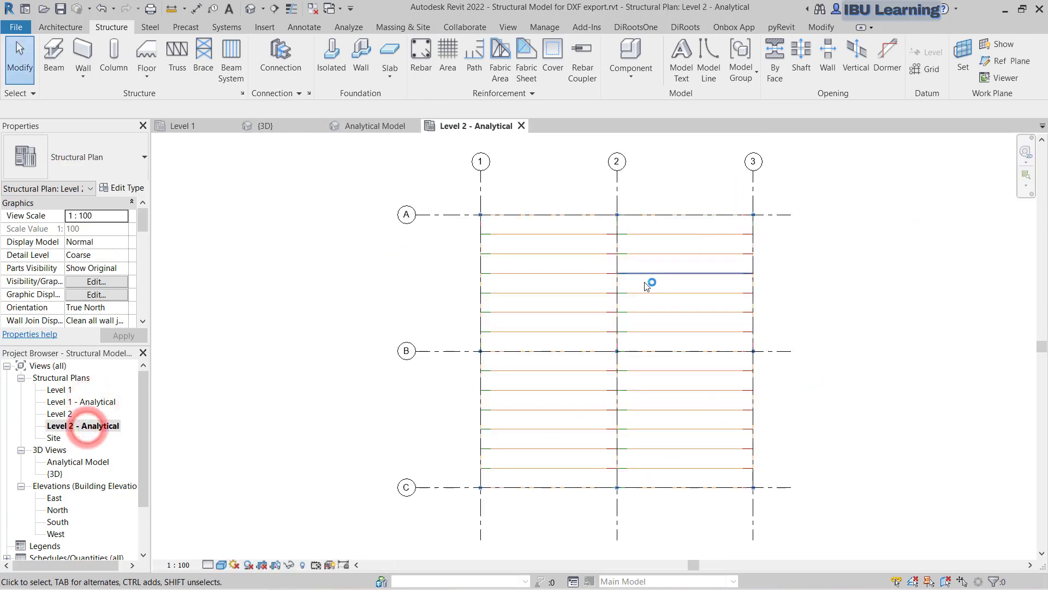
{"action": "middle_click_drag", "start_coordinate": [843, 296], "coordinate": [736, 290]}
{"action": "scroll", "coordinate": [251, 255], "scroll_direction": "down", "scroll_amount": 1}
{"action": "middle_click", "coordinate": [251, 257]}
{"action": "middle_click", "coordinate": [252, 257]}
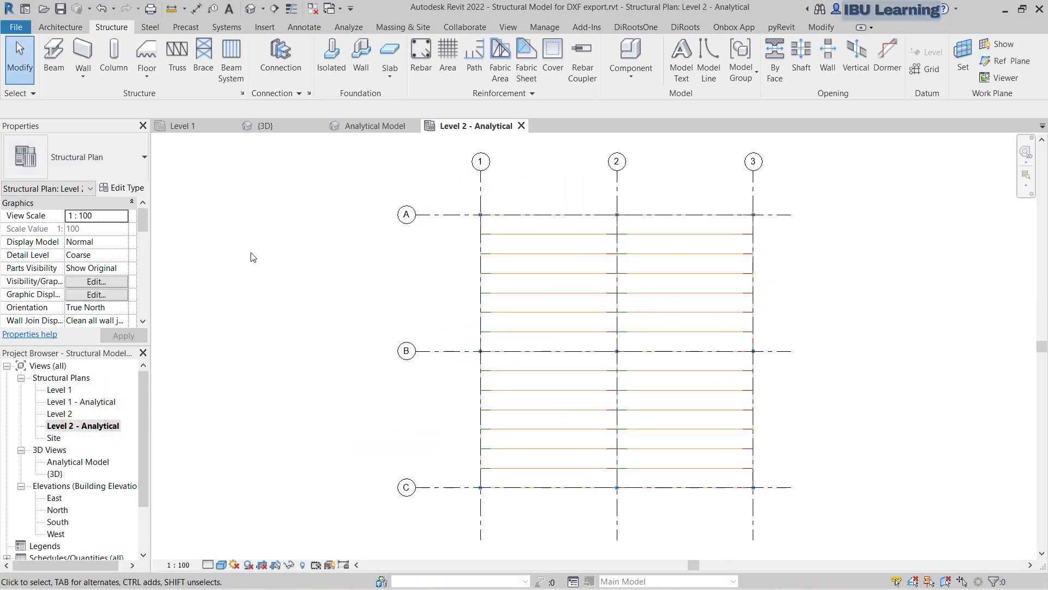
Export the Level 2 - Analytical plan as an AutoCAD 2018 DXF file to the IBU Learning folder, keeping the proposed file name.
{"action": "left_click", "coordinate": [16, 27]}
{"action": "left_click", "coordinate": [30, 238]}
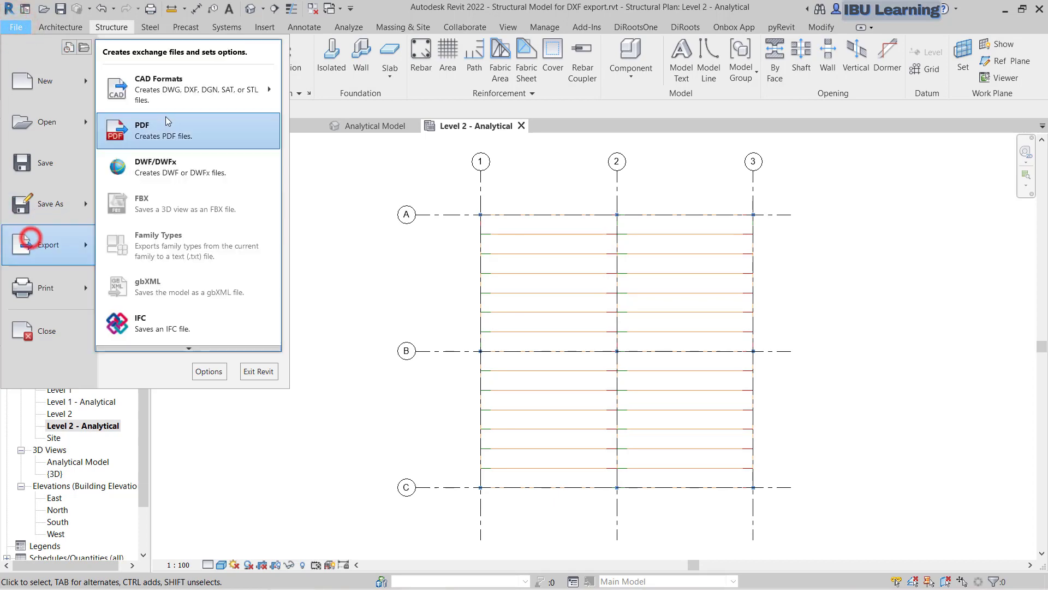
{"action": "left_click", "coordinate": [198, 82]}
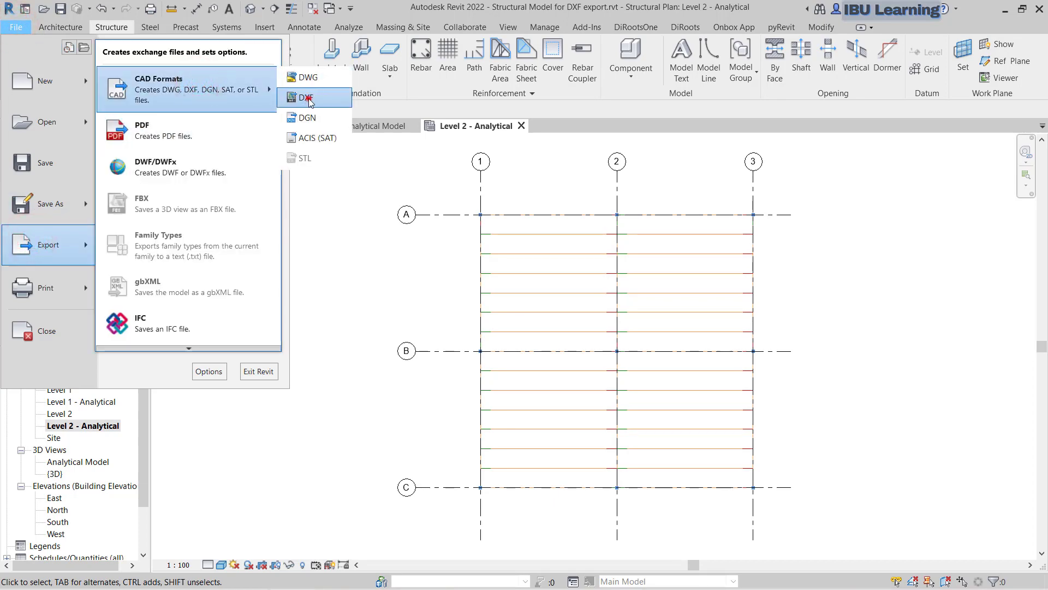
{"action": "left_click", "coordinate": [307, 99]}
{"action": "left_click", "coordinate": [573, 462]}
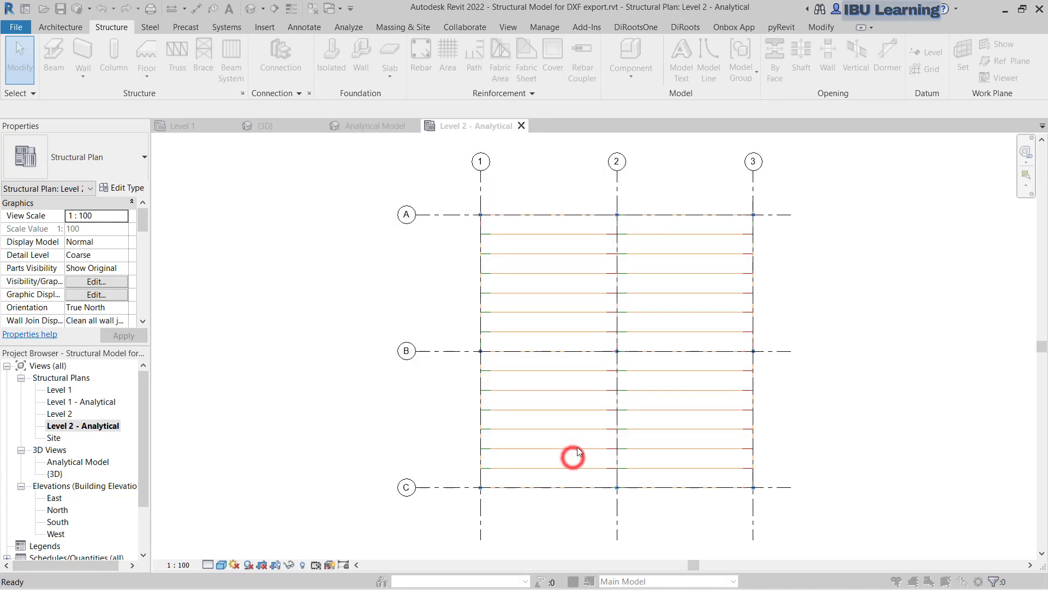
{"action": "left_click", "coordinate": [487, 386]}
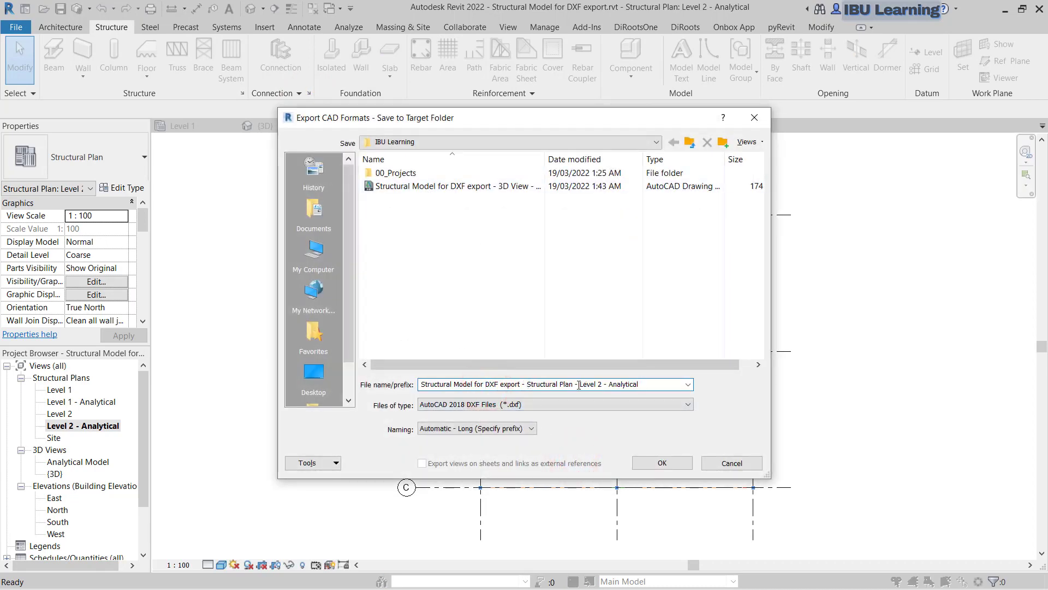
{"action": "left_click", "coordinate": [652, 463]}
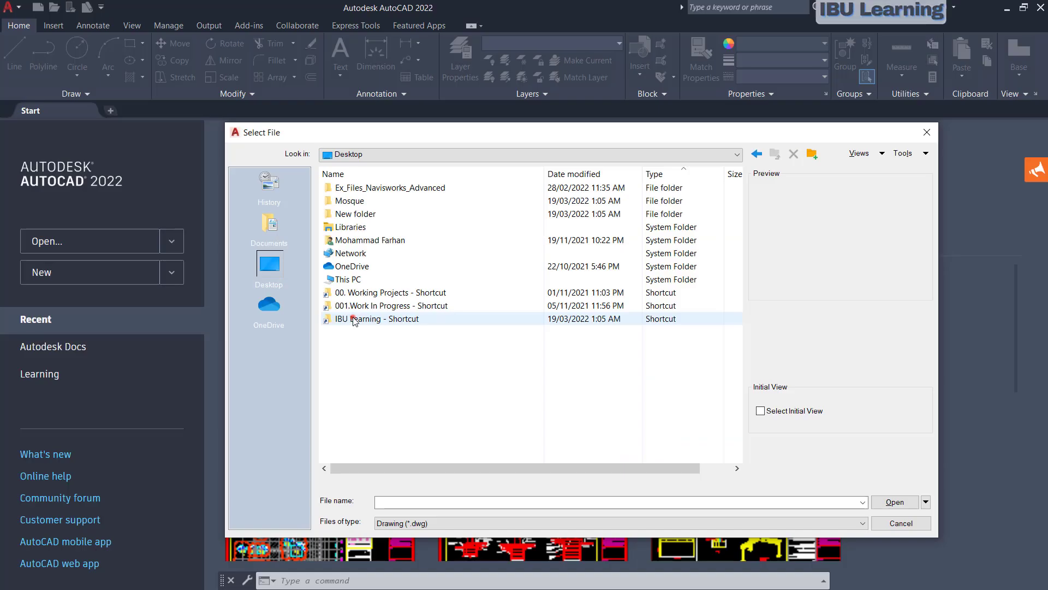
Switch to AutoCAD and open "Structural Model for DXF export - 3D View - Analytical Model.dxf" from the IBU Learning folder, with DXF as file type.
{"action": "double_click", "coordinate": [347, 312]}
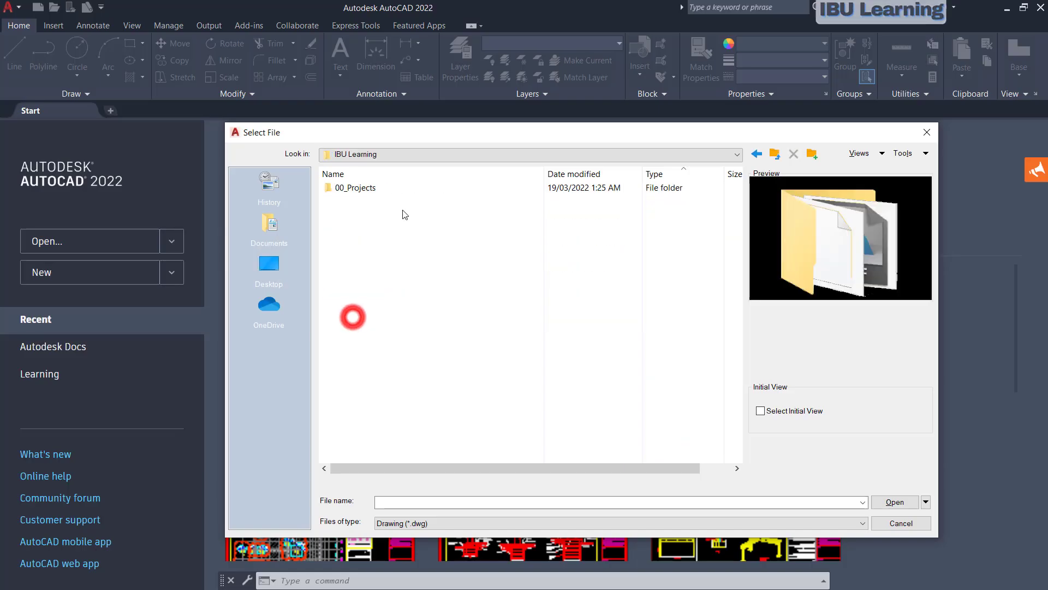
{"action": "left_click", "coordinate": [423, 523]}
{"action": "left_click", "coordinate": [402, 546]}
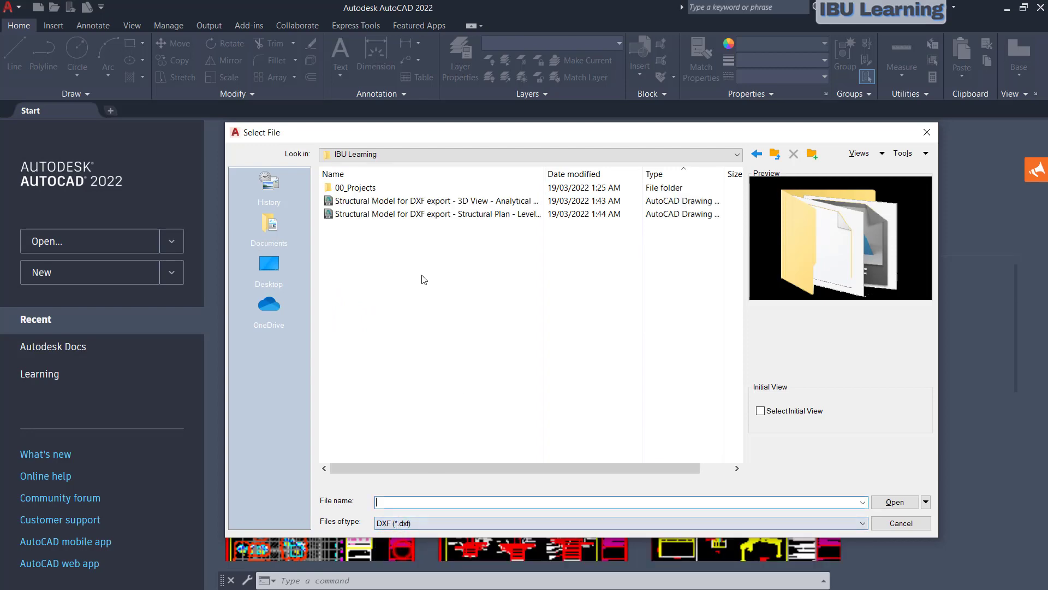
{"action": "left_click", "coordinate": [461, 200]}
{"action": "left_click_drag", "start_coordinate": [545, 176], "coordinate": [632, 182]}
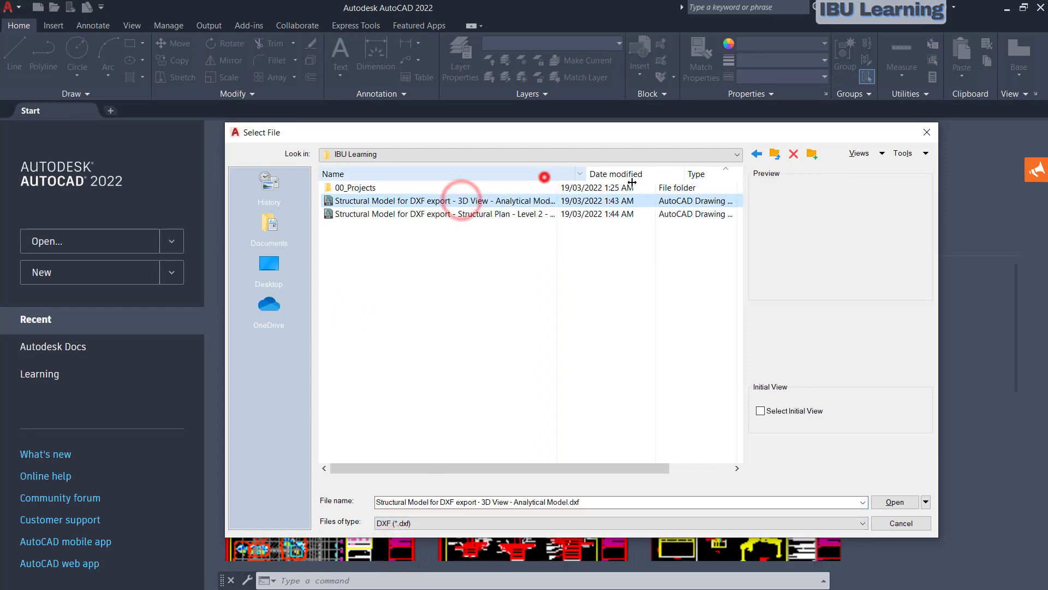
{"action": "left_click", "coordinate": [891, 502]}
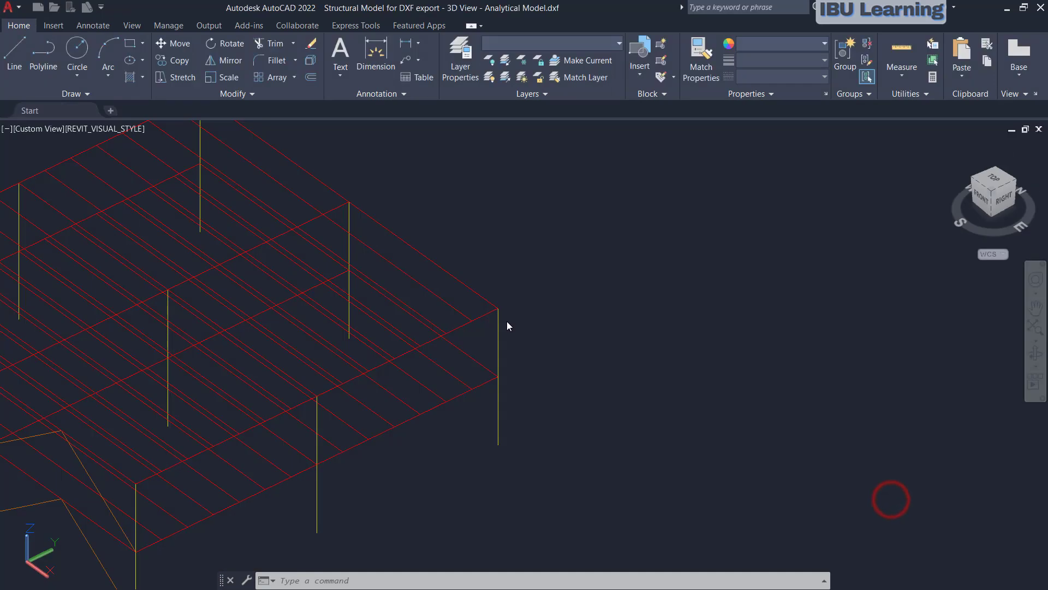
Examine the imported 3D analytical frame from several angles, selecting brace lines to check their layer, and clear the selection.
{"action": "mouse_move", "coordinate": [379, 430]}
{"action": "middle_mouse_down", "text": "shift"}
{"action": "mouse_move", "coordinate": [555, 421]}
{"action": "mouse_move", "coordinate": [585, 405]}
{"action": "mouse_move", "coordinate": [365, 443]}
{"action": "mouse_move", "coordinate": [580, 440]}
{"action": "mouse_move", "coordinate": [464, 440]}
{"action": "middle_mouse_up", "text": "shift"}
{"action": "left_click", "coordinate": [399, 394]}
{"action": "left_click", "coordinate": [291, 361]}
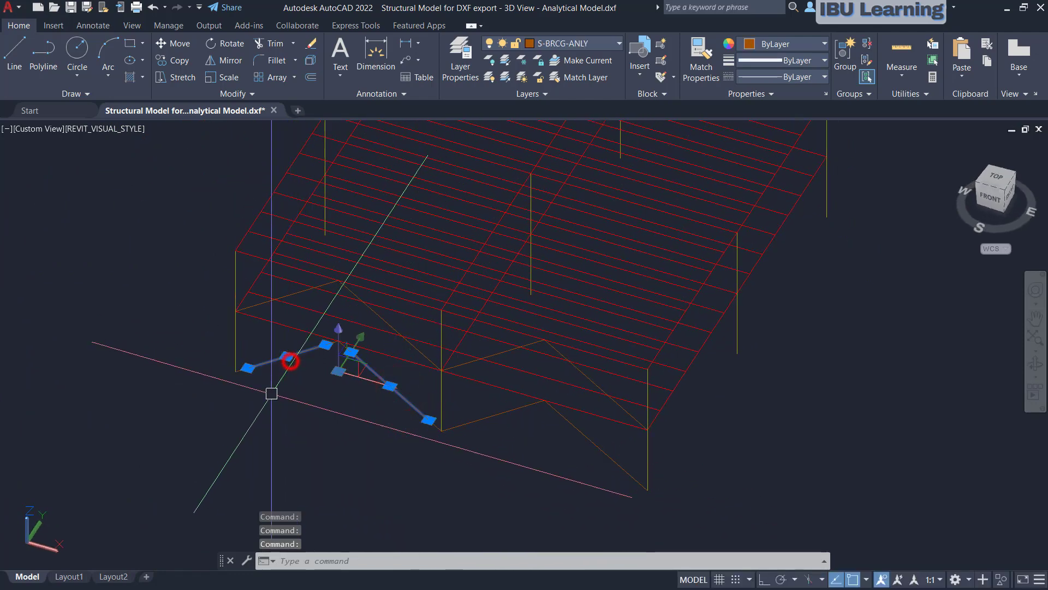
{"action": "left_click", "coordinate": [500, 416]}
{"action": "middle_click_drag", "start_coordinate": [525, 462], "coordinate": [433, 450], "text": "shift"}
{"action": "key", "text": "Escape"}
{"action": "key", "text": "Escape"}
{"action": "middle_click_drag", "start_coordinate": [759, 437], "coordinate": [760, 437], "text": "shift"}
{"action": "middle_click_drag", "start_coordinate": [546, 453], "coordinate": [762, 423], "text": "shift"}
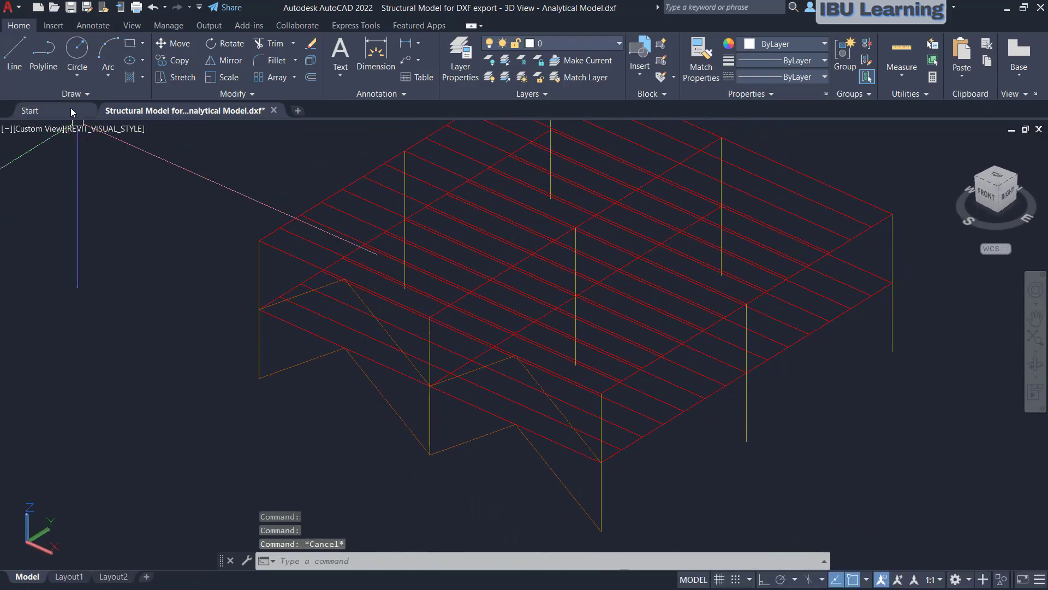
Open "Structural Model for DXF export - Structural Plan - Level 2 - Analytical.dxf" from the IBU Learning folder.
{"action": "left_click", "coordinate": [54, 7]}
{"action": "left_click", "coordinate": [420, 216]}
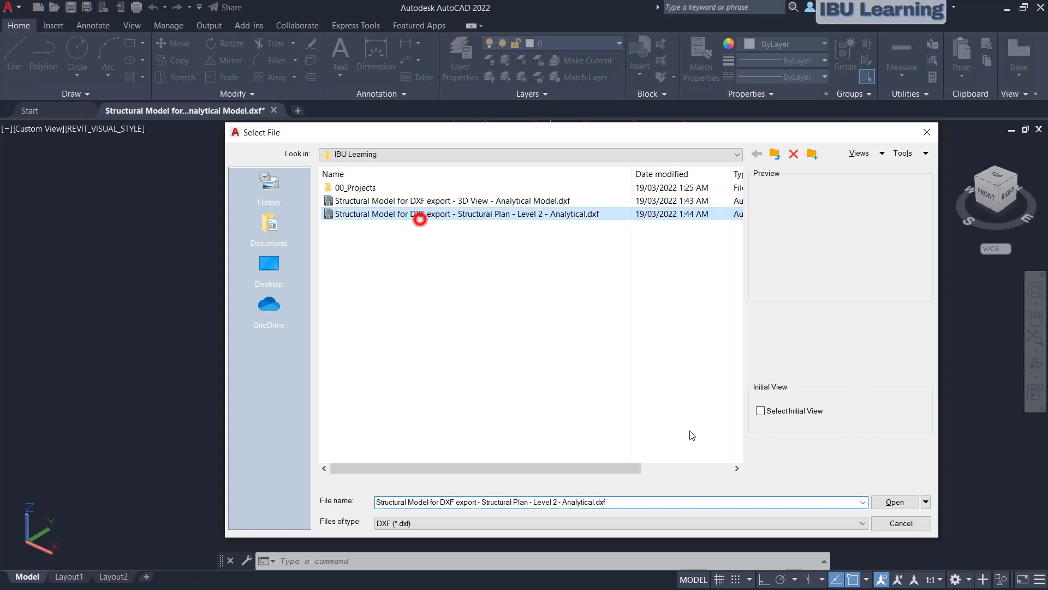
{"action": "left_click", "coordinate": [895, 502]}
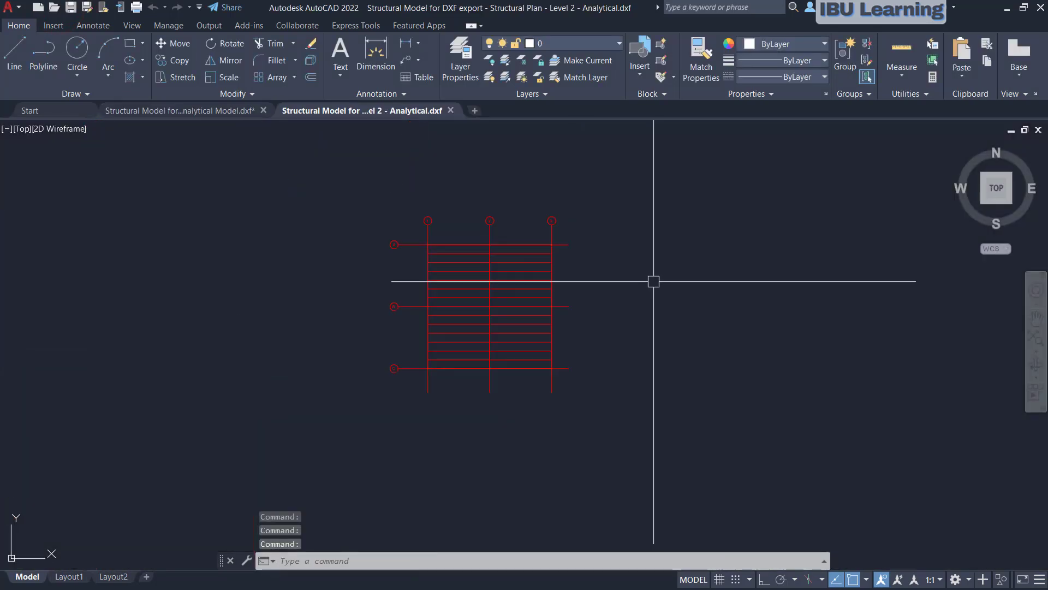